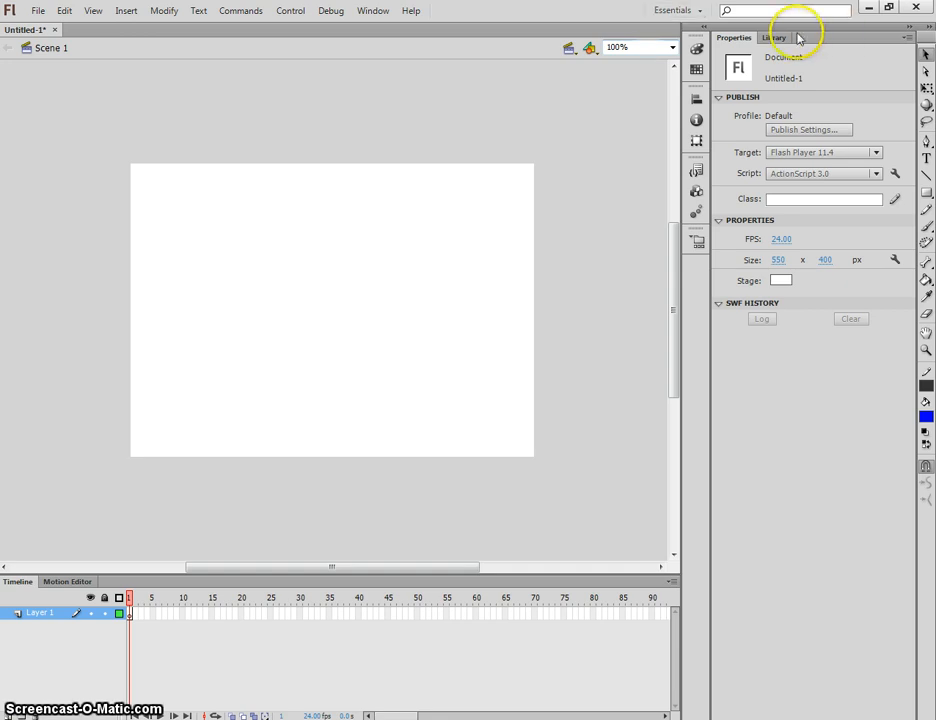
- Set the Brush tool's fill colour to black and draw a tall closed torso outline left of the stage's centre
left_click(925, 228)
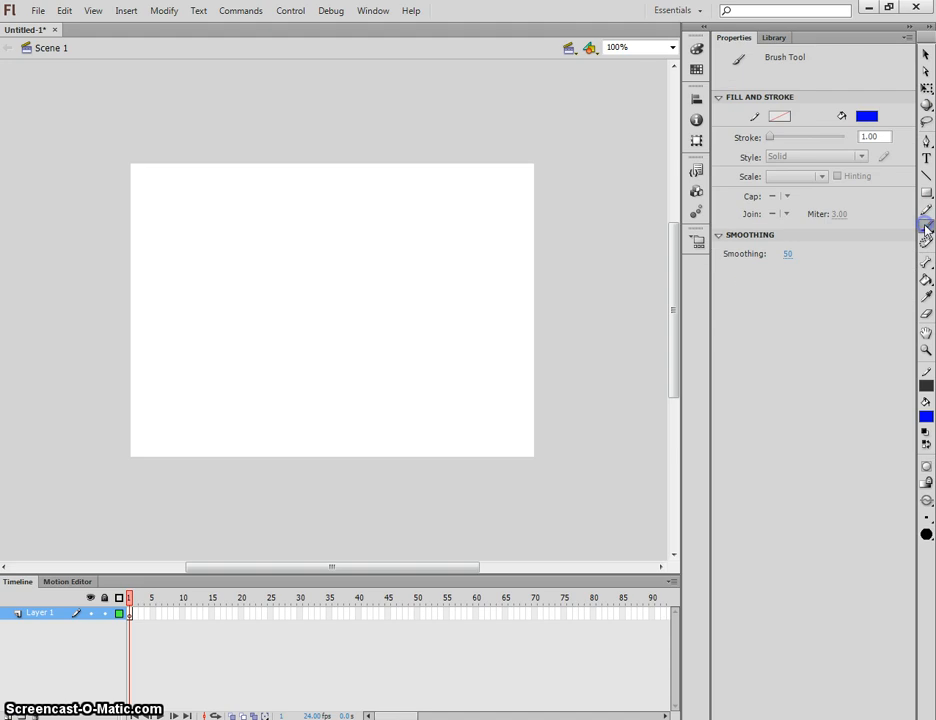
left_click(924, 415)
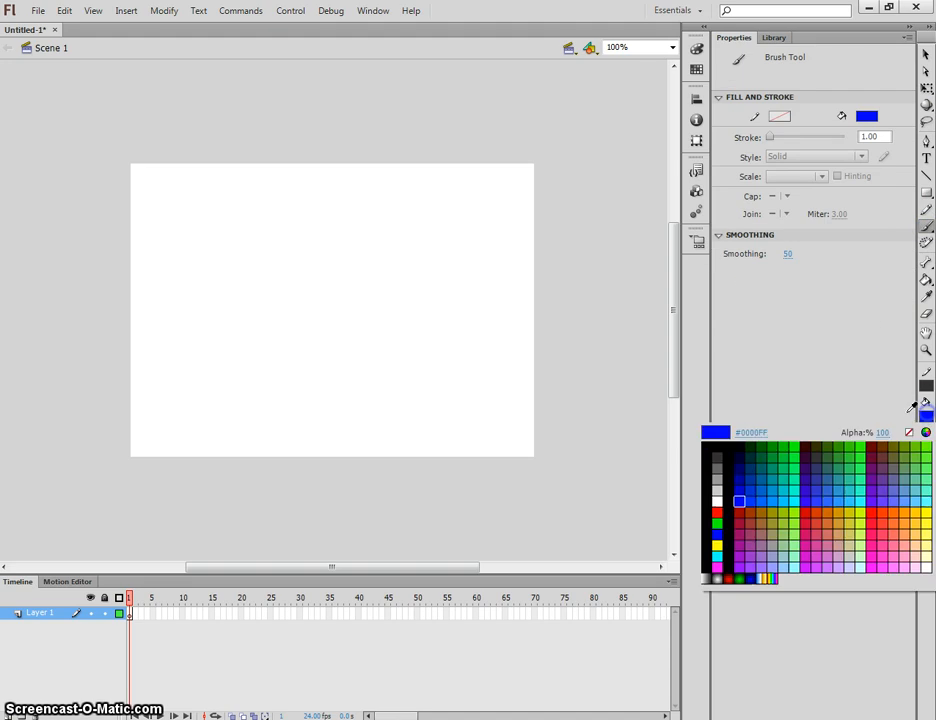
left_click(707, 447)
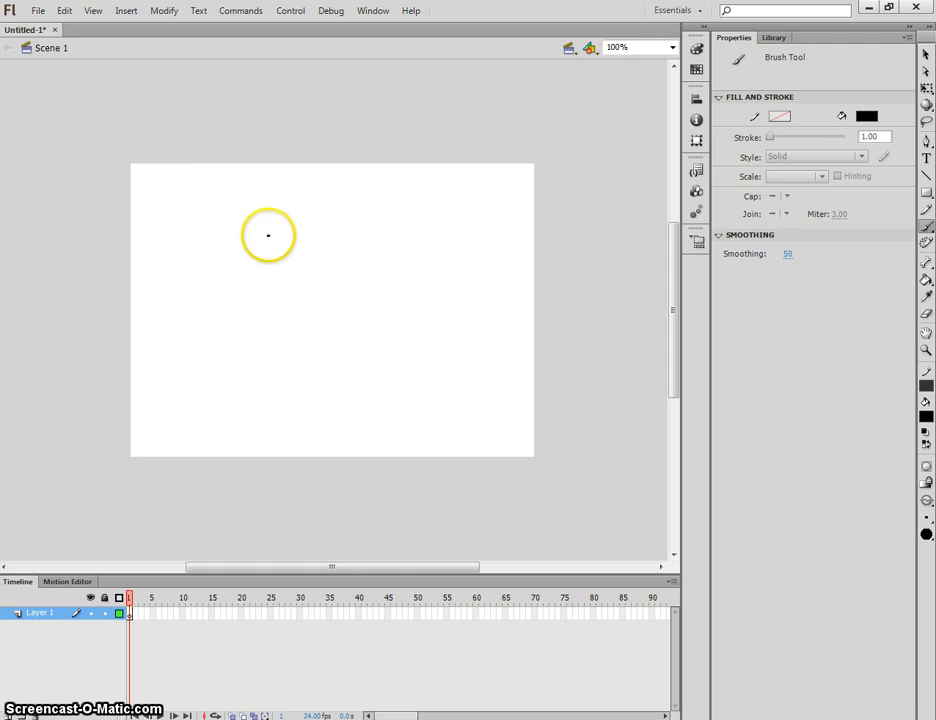
left_click(280, 228)
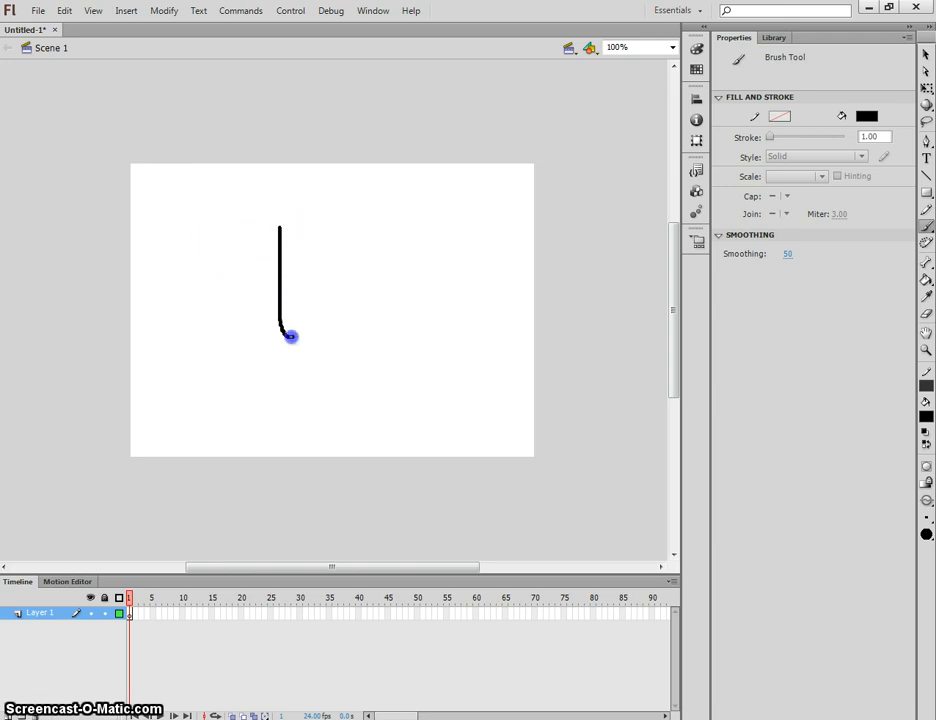
mouse_move(322, 282)
left_mouse_down()
mouse_move(333, 221)
mouse_move(286, 205)
left_mouse_up()
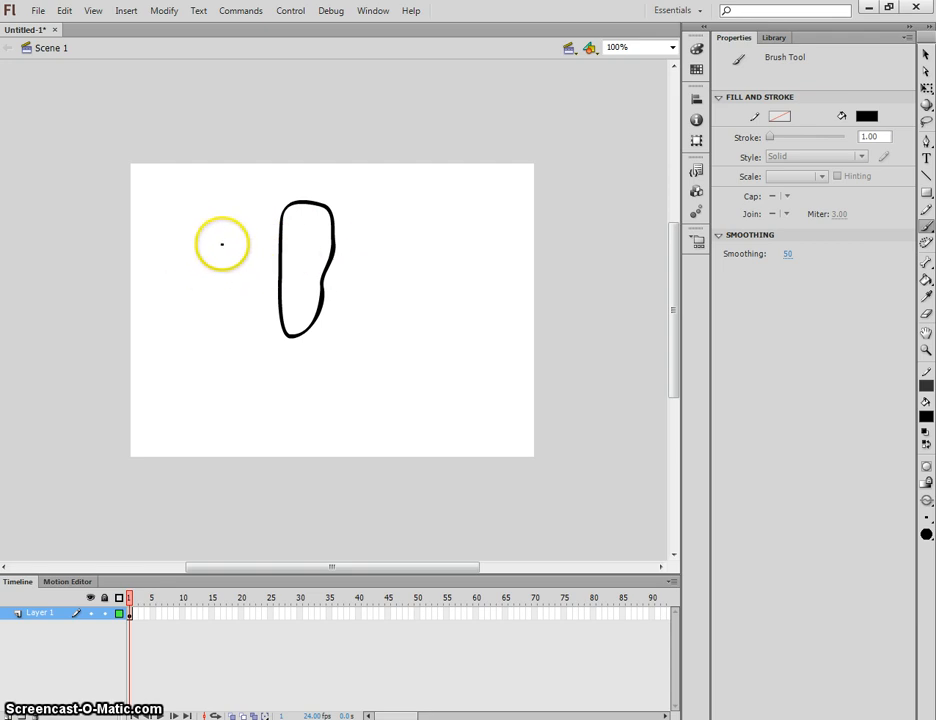
left_click_drag(210, 238, 235, 218)
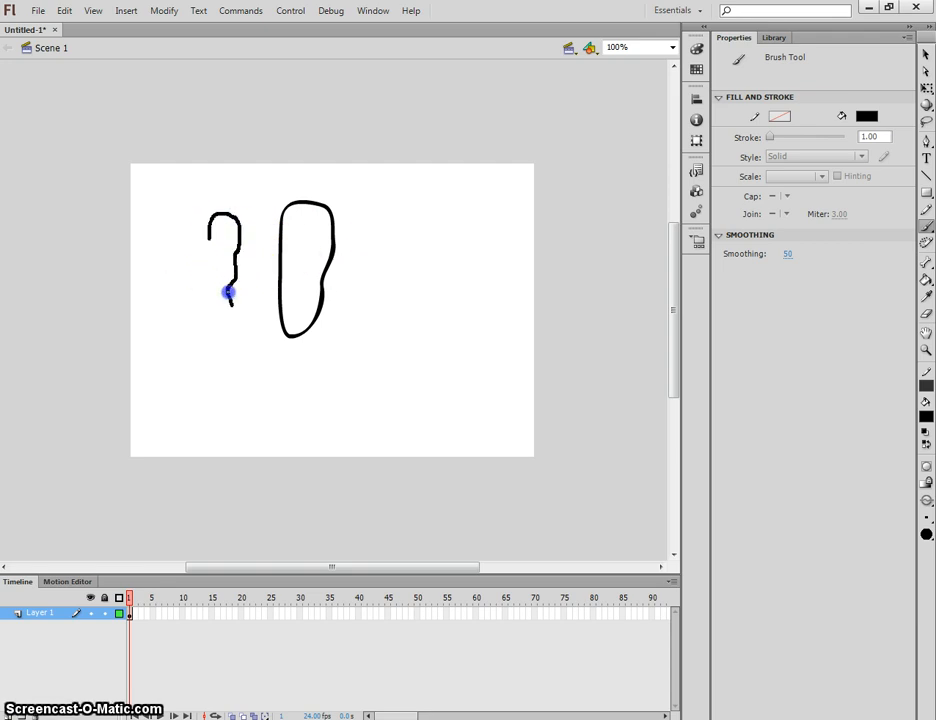
left_click_drag(228, 291, 229, 342)
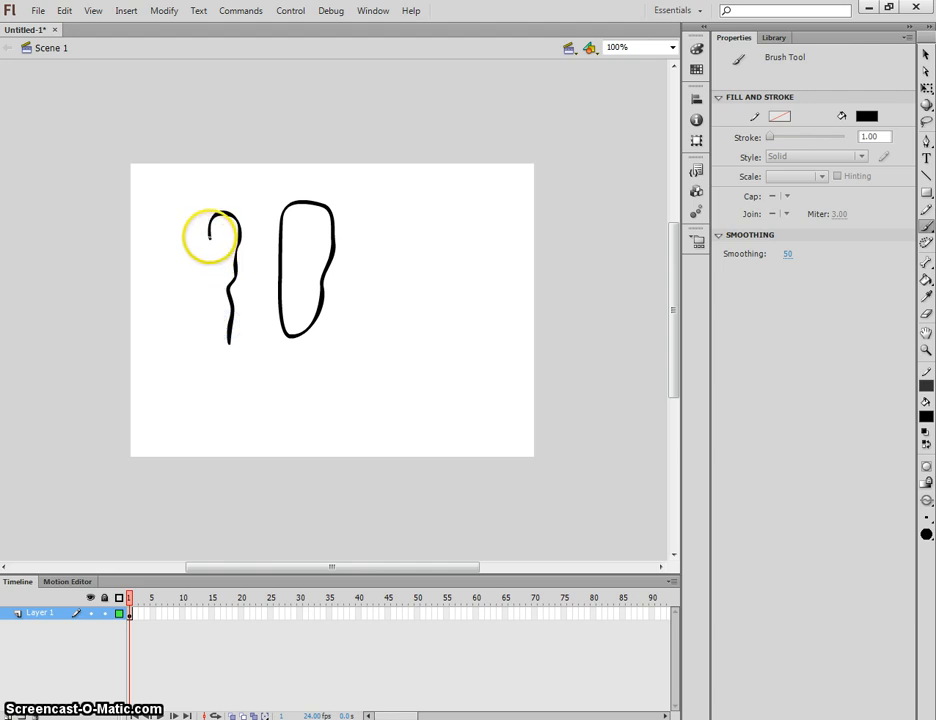
left_click_drag(209, 236, 209, 280)
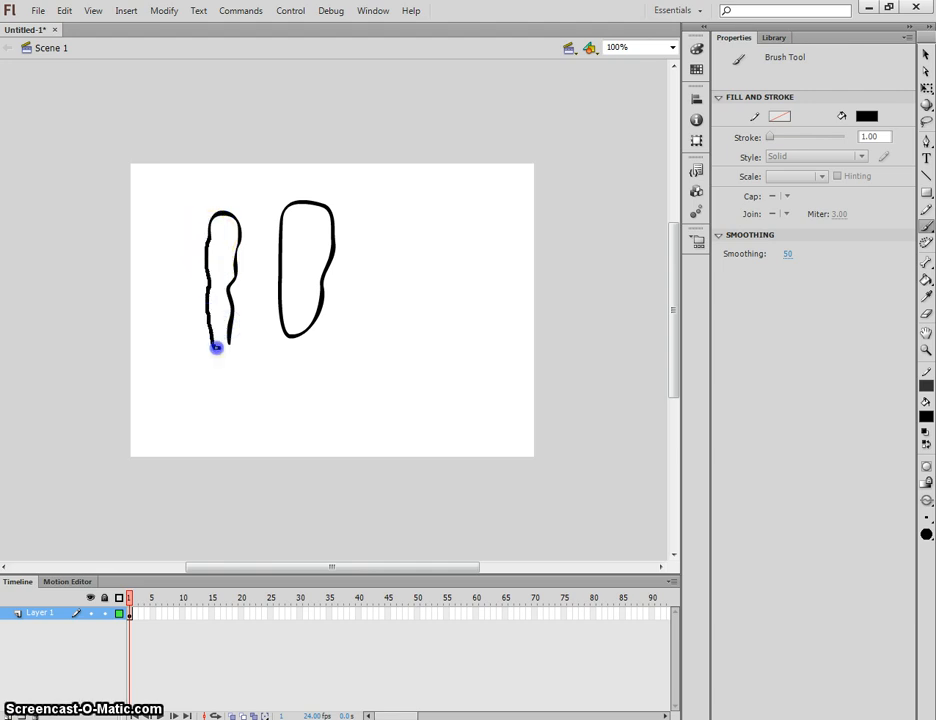
left_click_drag(219, 347, 218, 350)
key("ctrl+z")
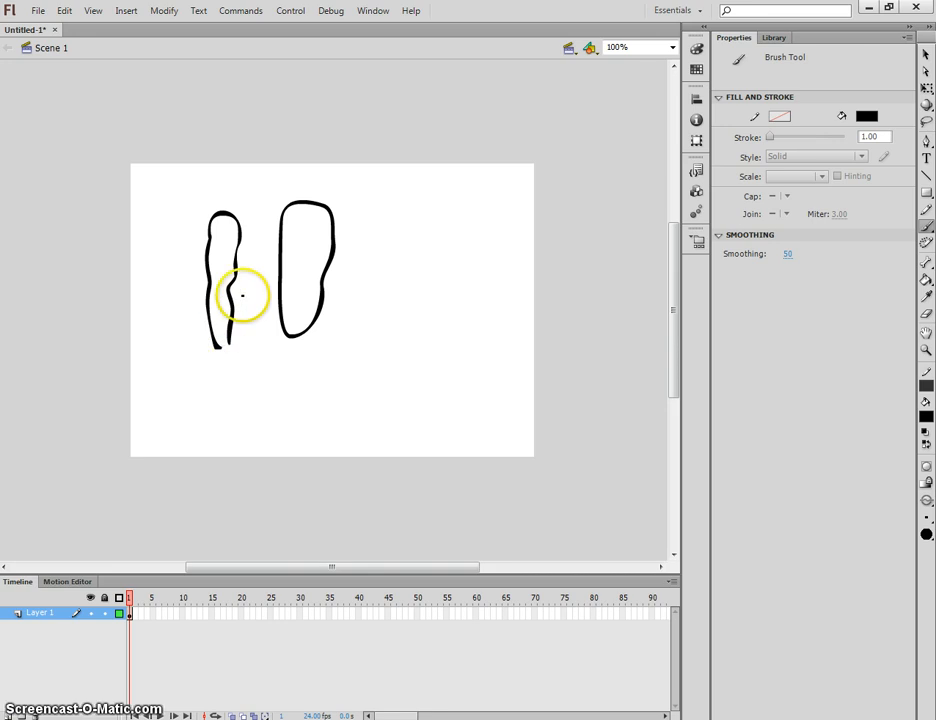
key("ctrl+z")
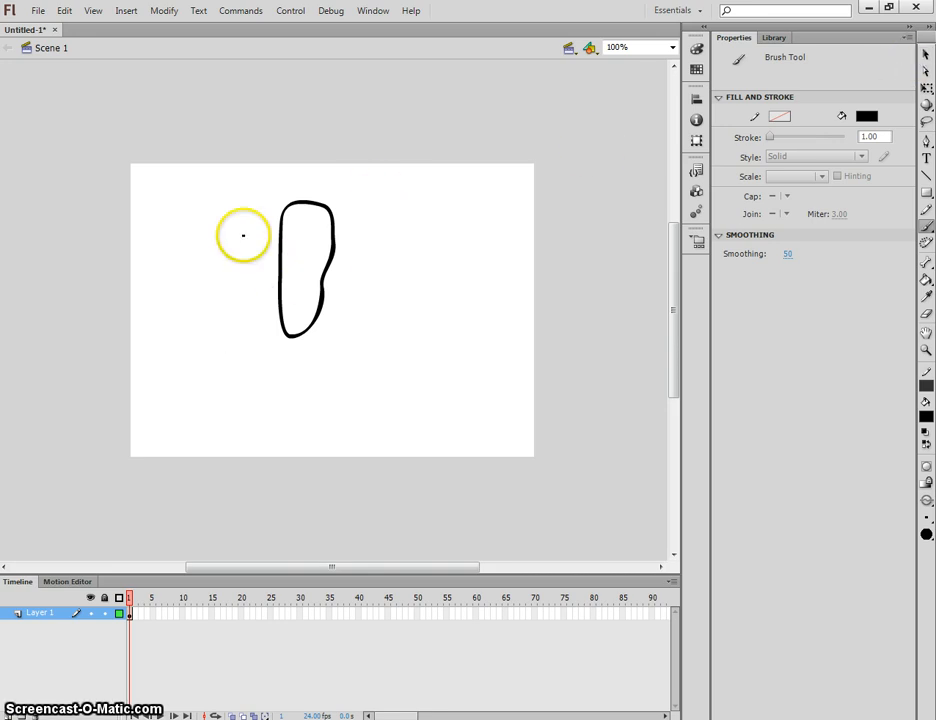
- Brush a tapered upper arm outline to the left of the torso and a separate forearm with a hand beneath it
left_click_drag(194, 210, 181, 231)
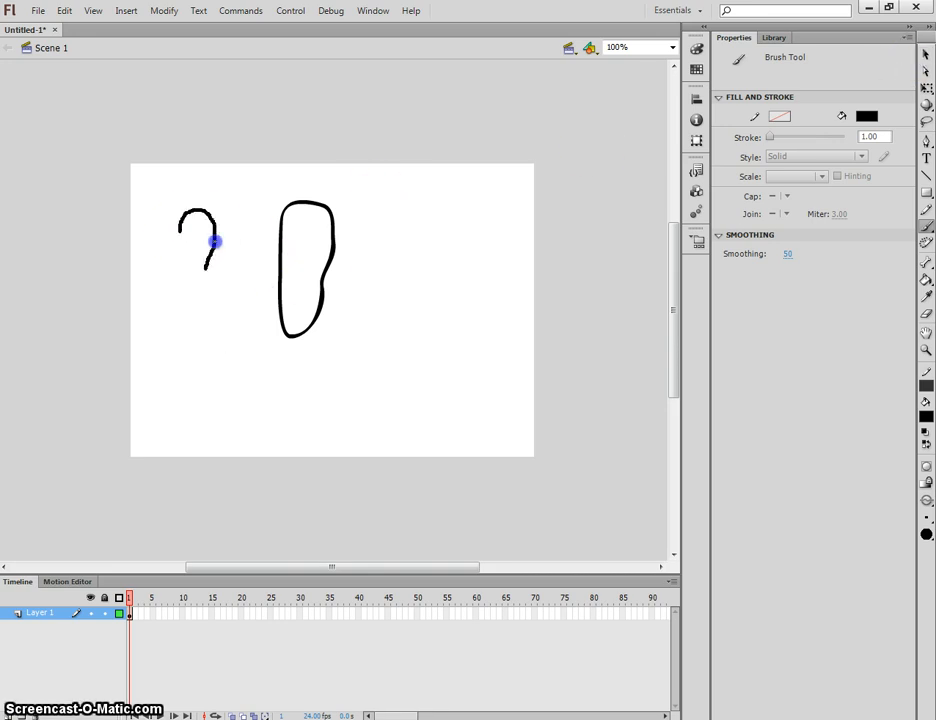
left_click_drag(196, 291, 184, 273)
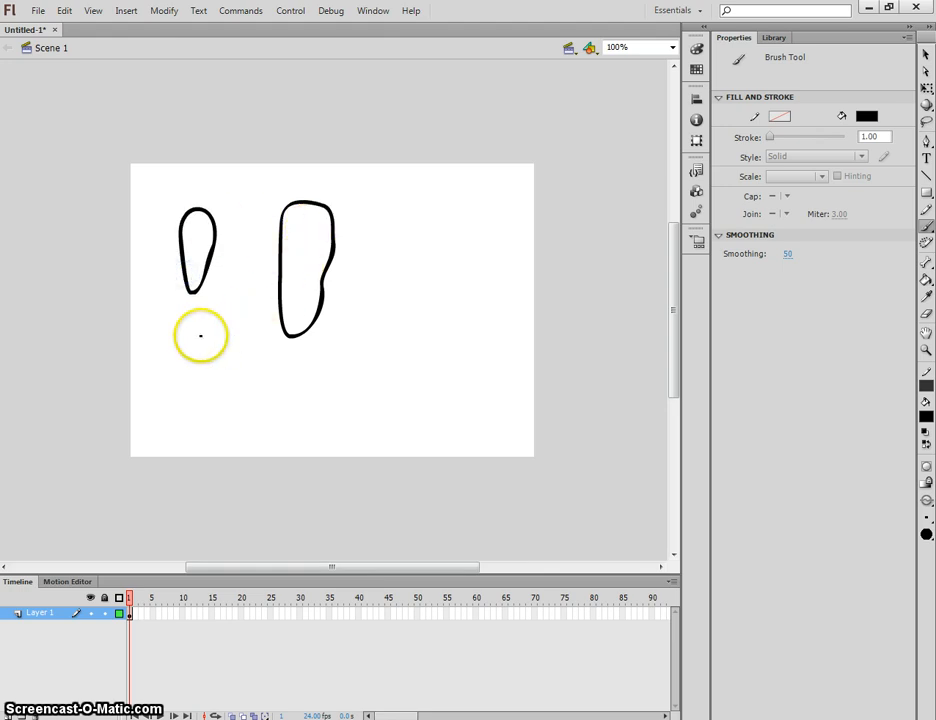
mouse_move(202, 312)
left_mouse_down()
mouse_move(188, 320)
mouse_move(209, 321)
left_mouse_up()
left_click_drag(208, 367, 208, 367)
left_click_drag(191, 317, 188, 316)
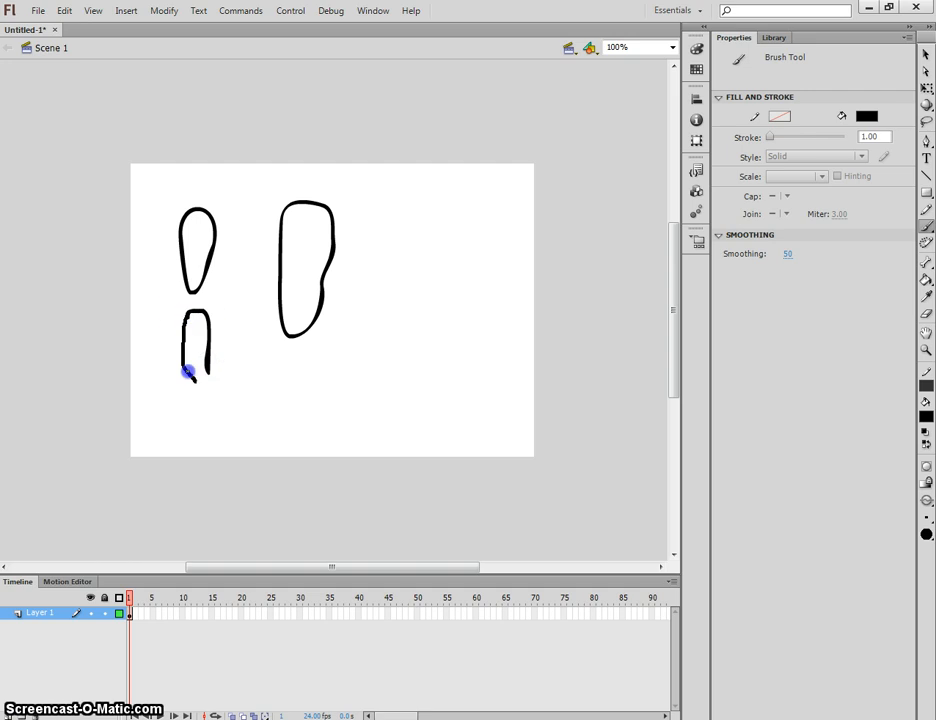
left_click_drag(195, 381, 196, 382)
mouse_move(207, 372)
left_mouse_down()
mouse_move(208, 398)
mouse_move(186, 375)
mouse_move(201, 405)
left_mouse_up()
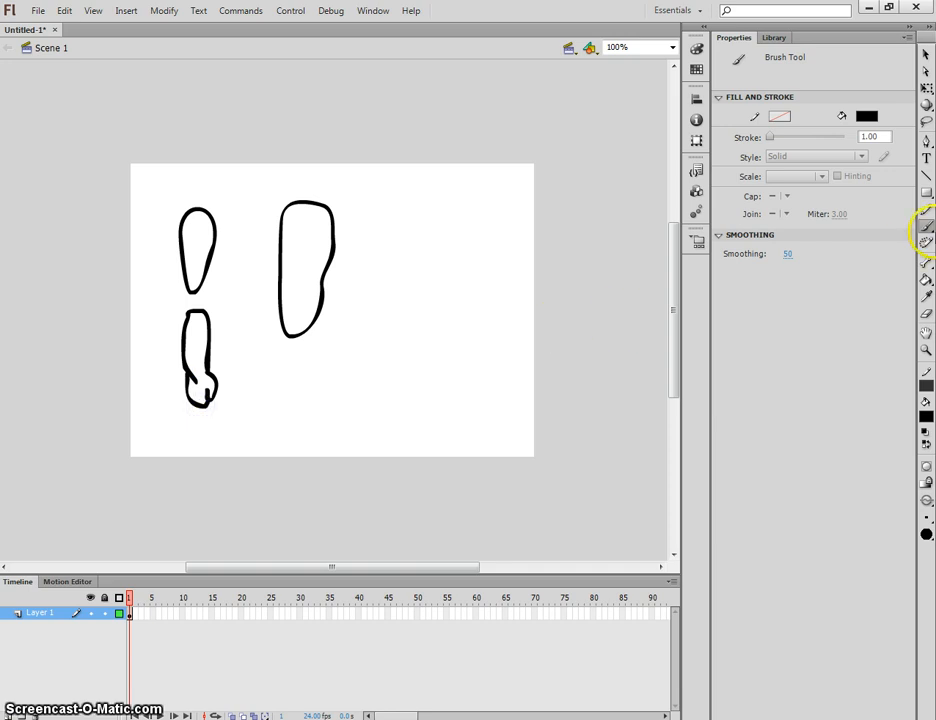
- Erase the stray brush line crossing the wrist inside the forearm and hand outline
left_click(926, 313)
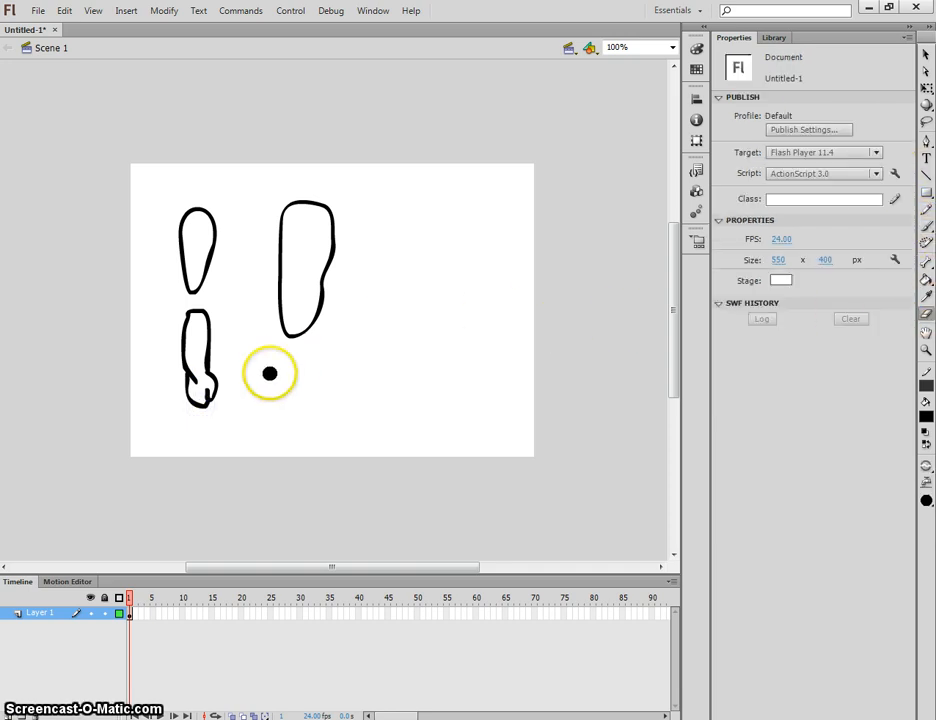
left_click_drag(199, 383, 203, 382)
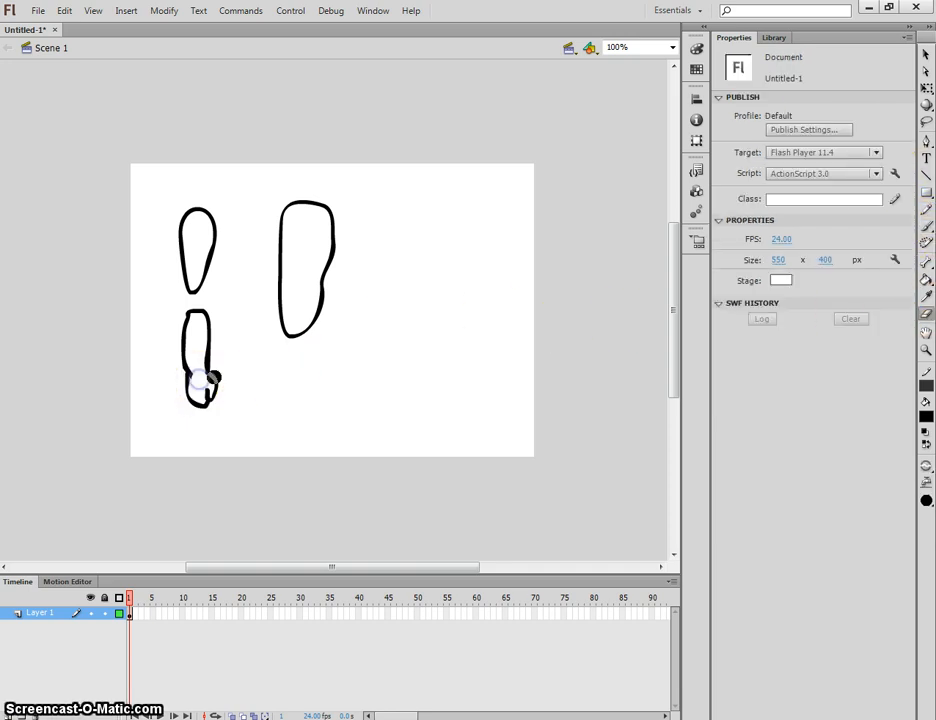
left_click(925, 56)
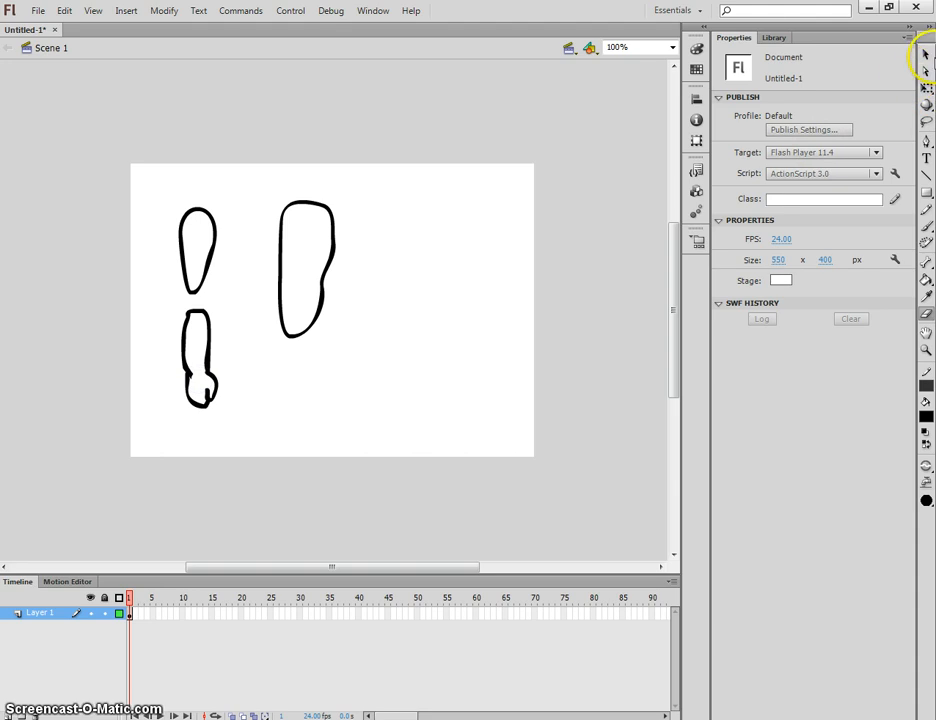
- Brush a closed upper leg outline directly below the torso, extending past the stage's lower edge
left_click(926, 226)
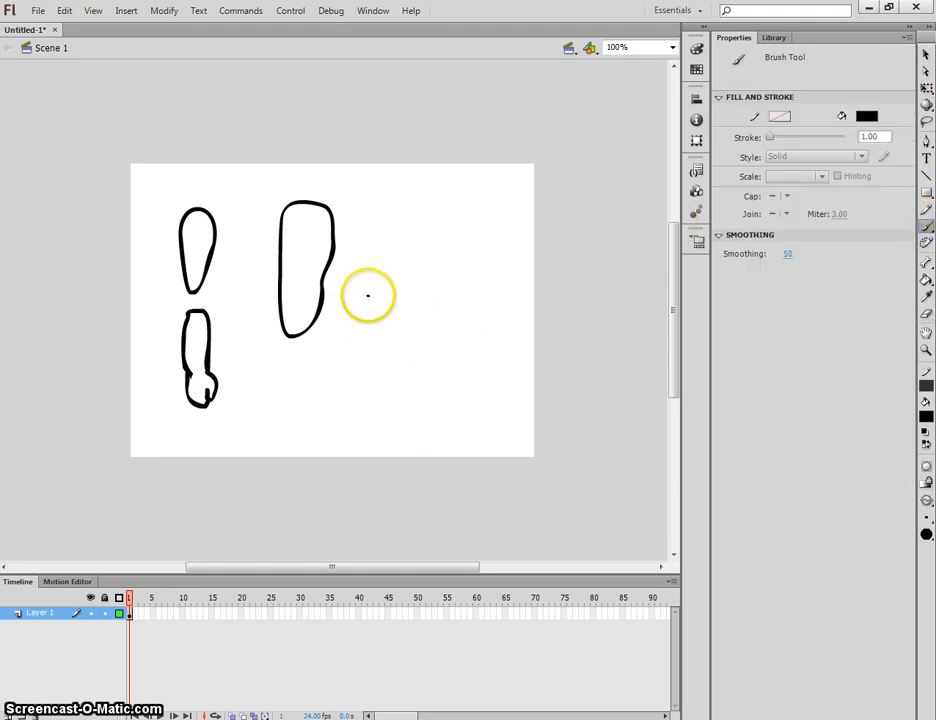
mouse_move(278, 372)
left_mouse_down()
mouse_move(305, 366)
mouse_move(318, 380)
mouse_move(316, 412)
left_mouse_up()
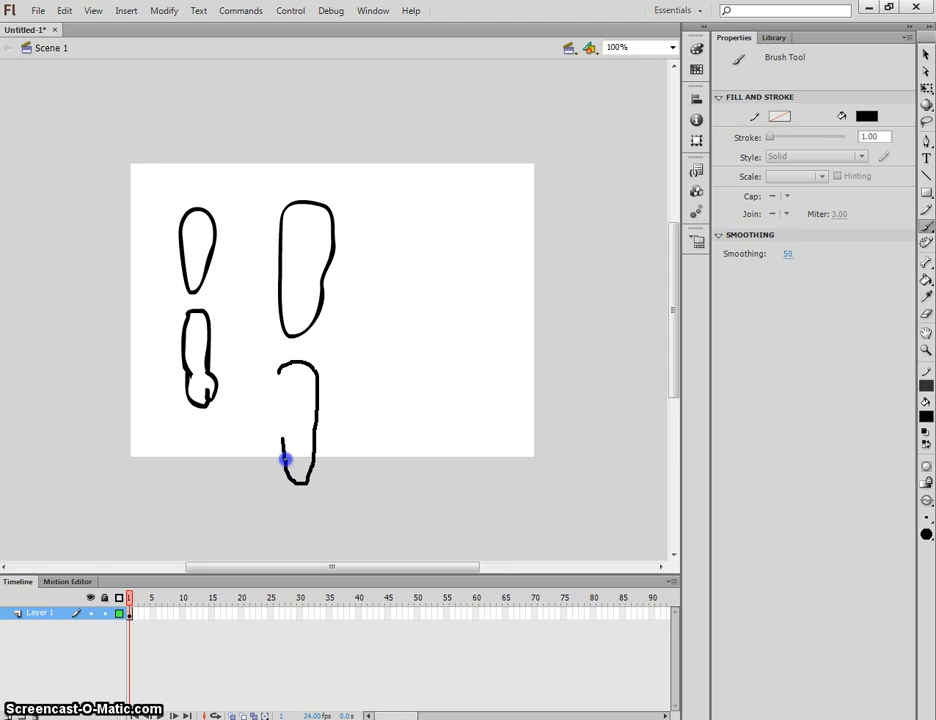
left_click_drag(275, 378, 282, 416)
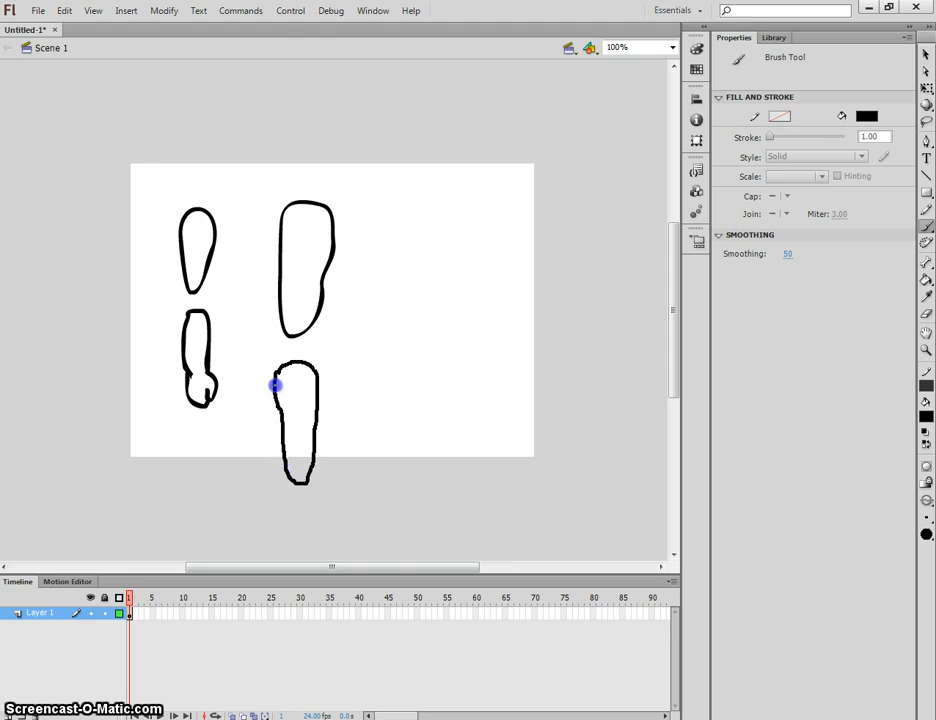
scroll(376, 391, "down", 3)
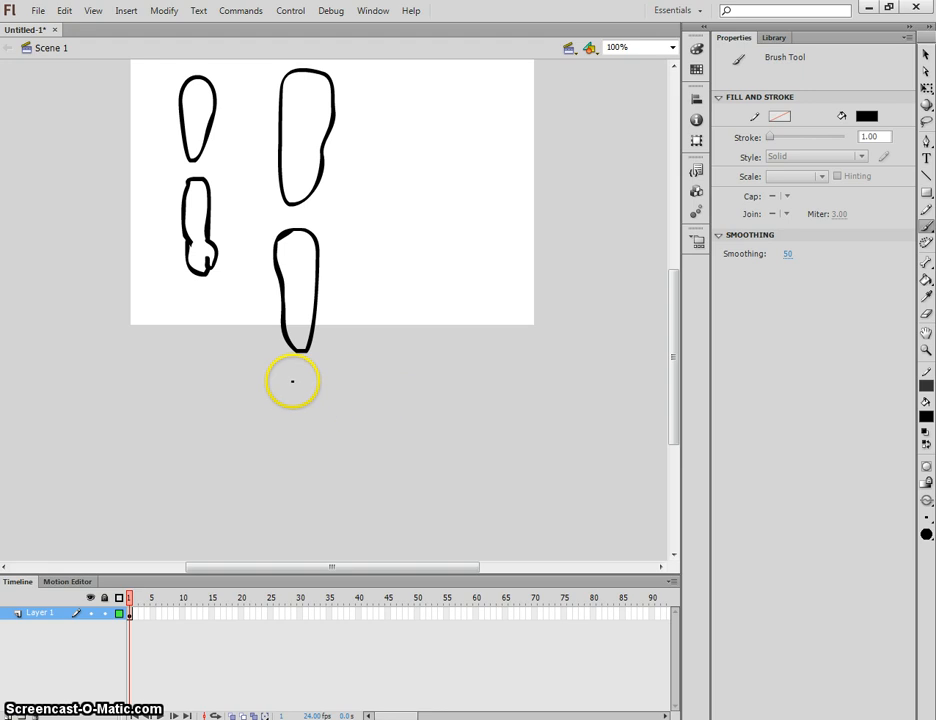
mouse_move(293, 382)
left_mouse_down()
mouse_move(278, 417)
mouse_move(281, 441)
left_mouse_up()
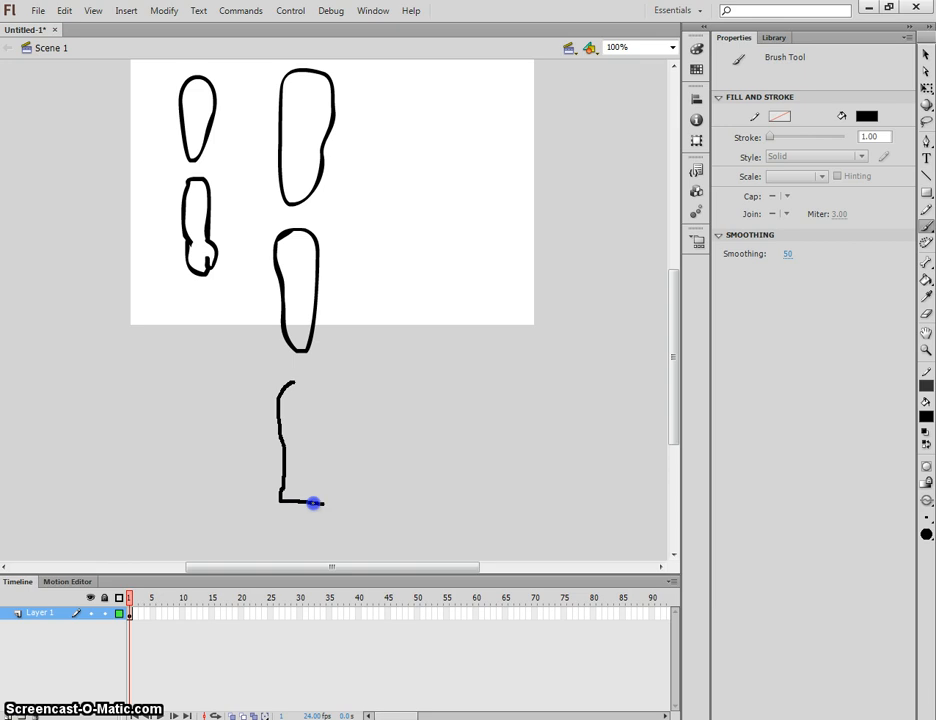
left_click_drag(313, 503, 338, 495)
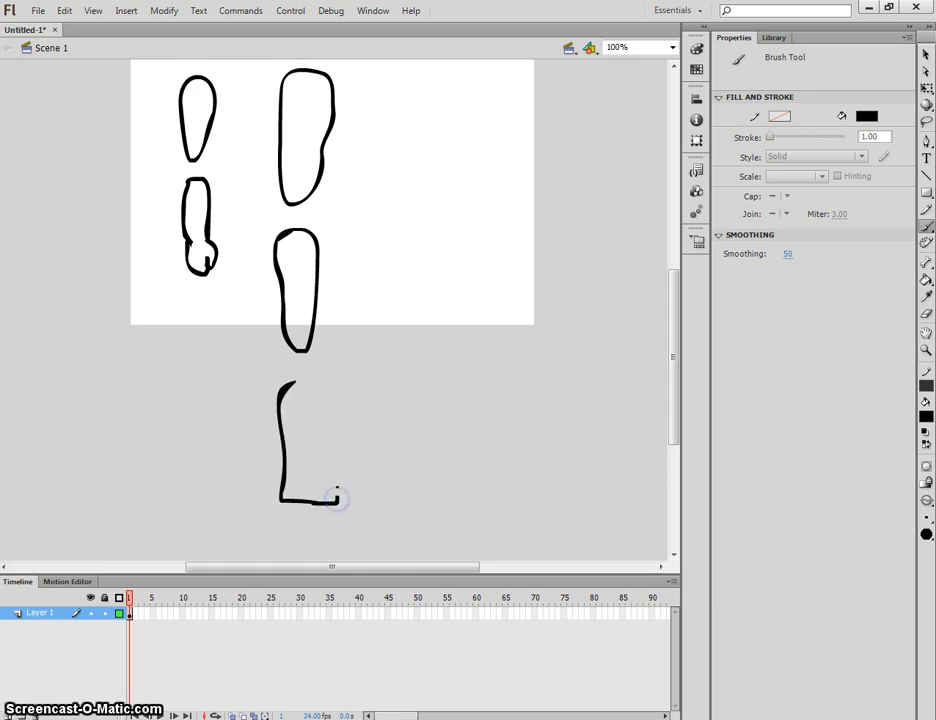
key("ctrl+z")
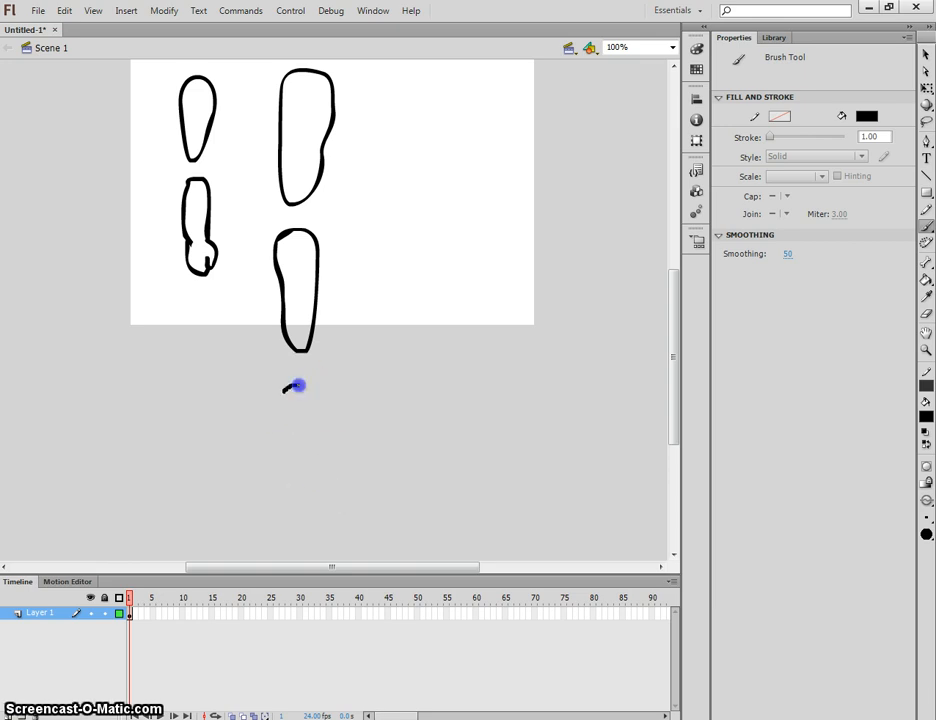
- Brush a closed lower leg outline beneath the upper leg and a separate flat, rounded foot outline under it
left_click_drag(286, 450, 287, 478)
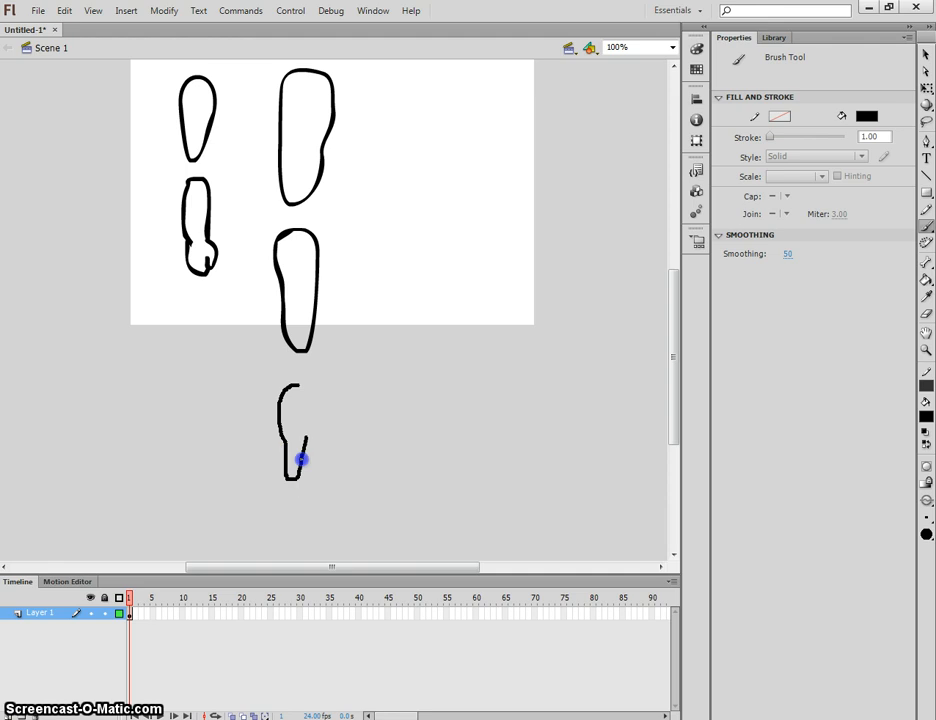
left_click_drag(308, 402, 281, 369)
scroll(370, 395, "down", 4)
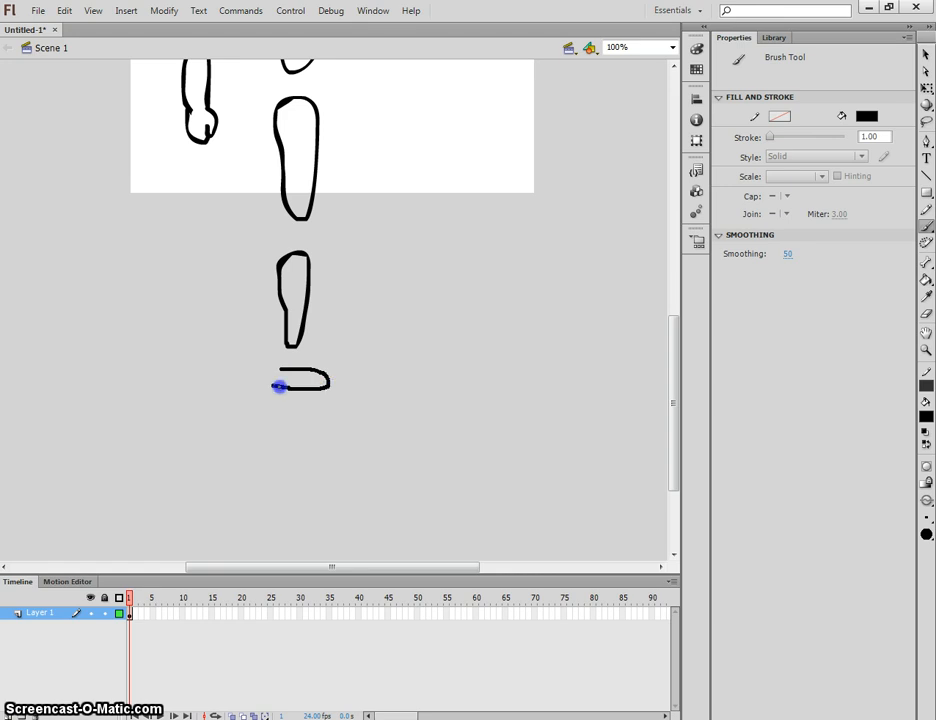
left_click_drag(275, 372, 300, 378)
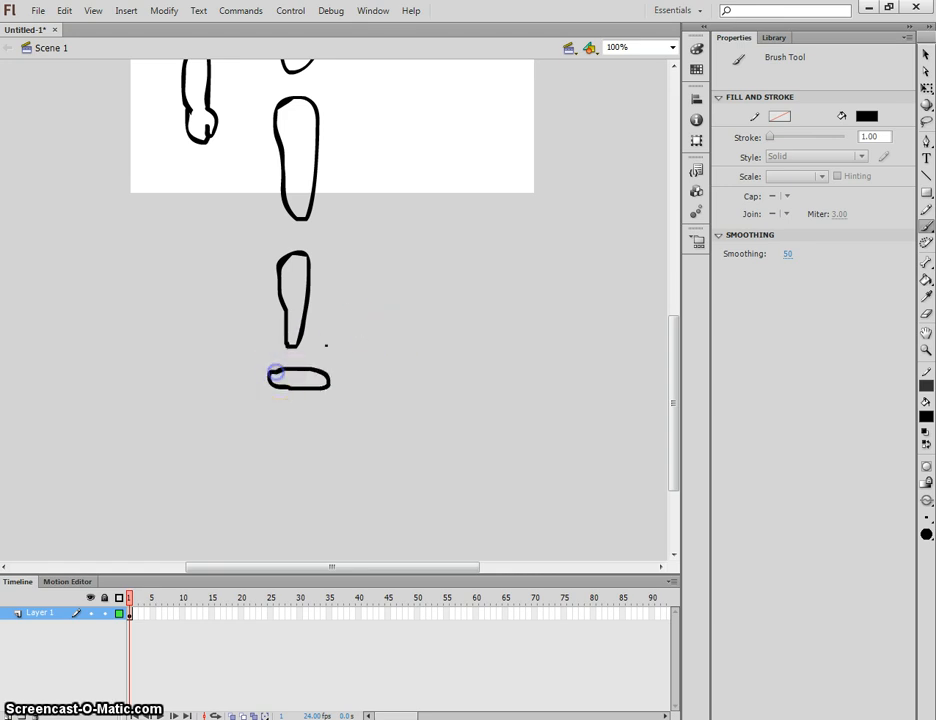
- Brush the head outline above the torso, with lines for the back and front of the neck
scroll(376, 276, "down", 4)
scroll(376, 276, "up", 20)
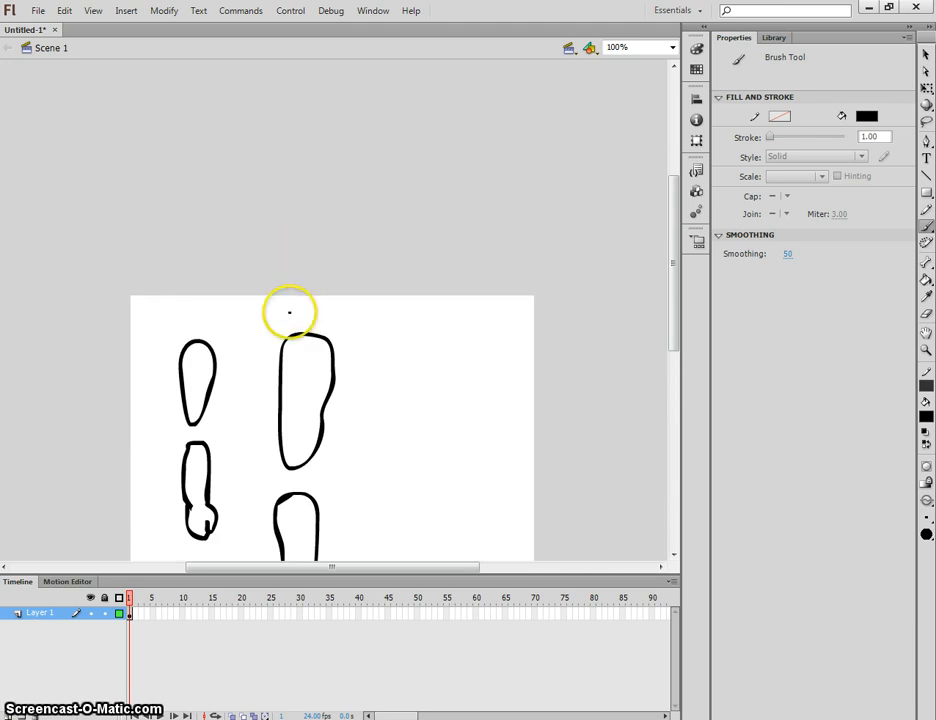
left_click_drag(296, 283, 291, 311)
left_click_drag(301, 266, 305, 295)
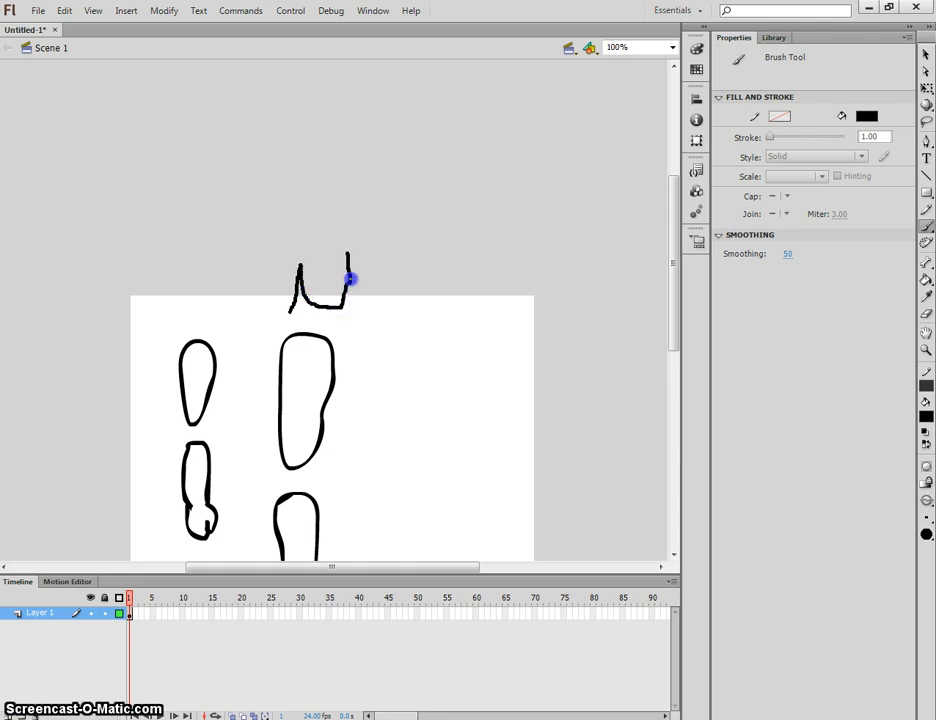
mouse_move(345, 247)
left_mouse_down()
mouse_move(307, 234)
mouse_move(294, 302)
left_mouse_up()
left_click(322, 318)
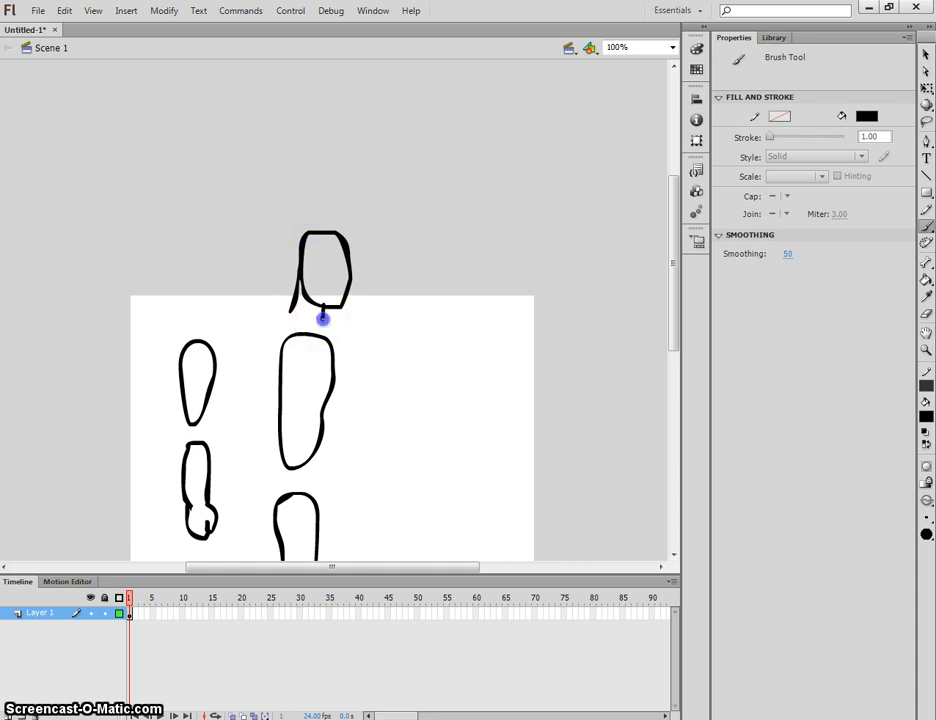
- Brush an angular jaw line across the lower face and a short mouth line inside it
left_click_drag(320, 265, 347, 276)
left_click(347, 277)
left_click_drag(334, 291, 346, 289)
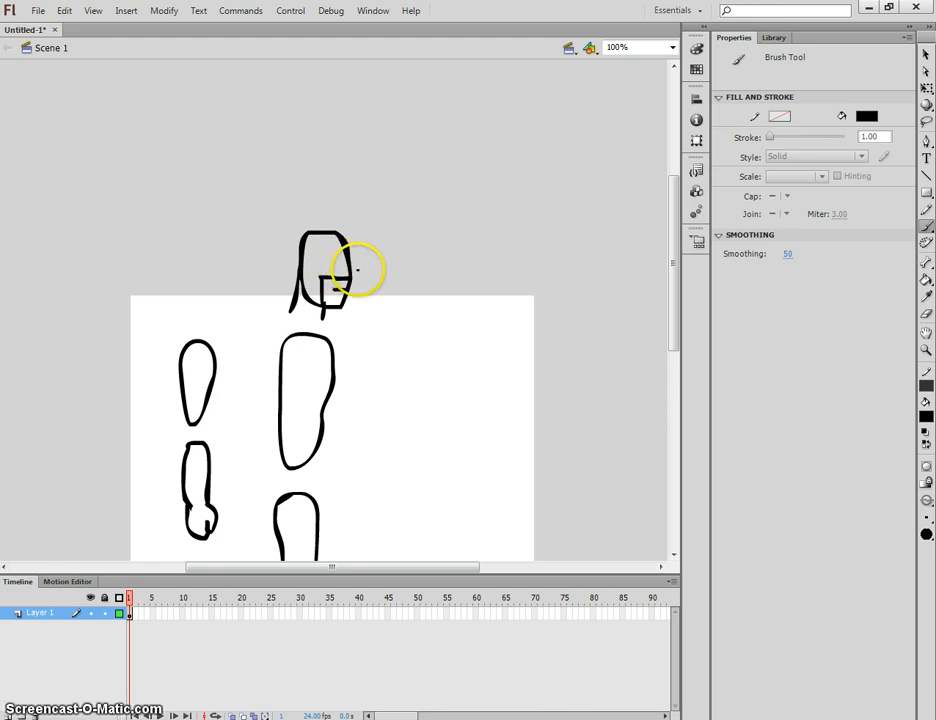
- Brush an open, roughly triangular eye outline on the head and close the base of the neck
left_click(322, 263)
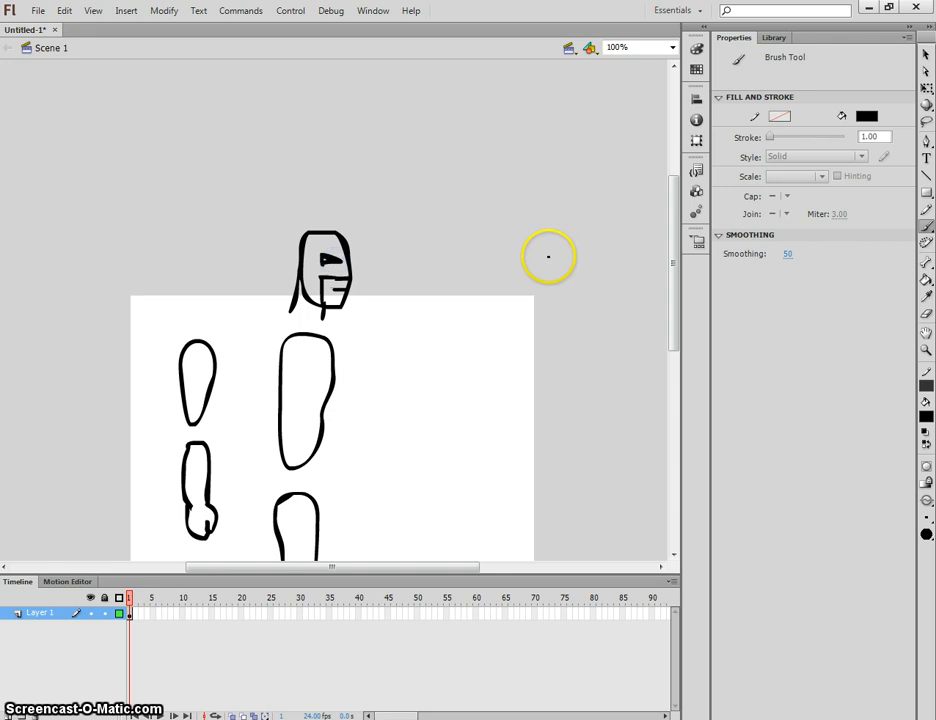
key("ctrl+z")
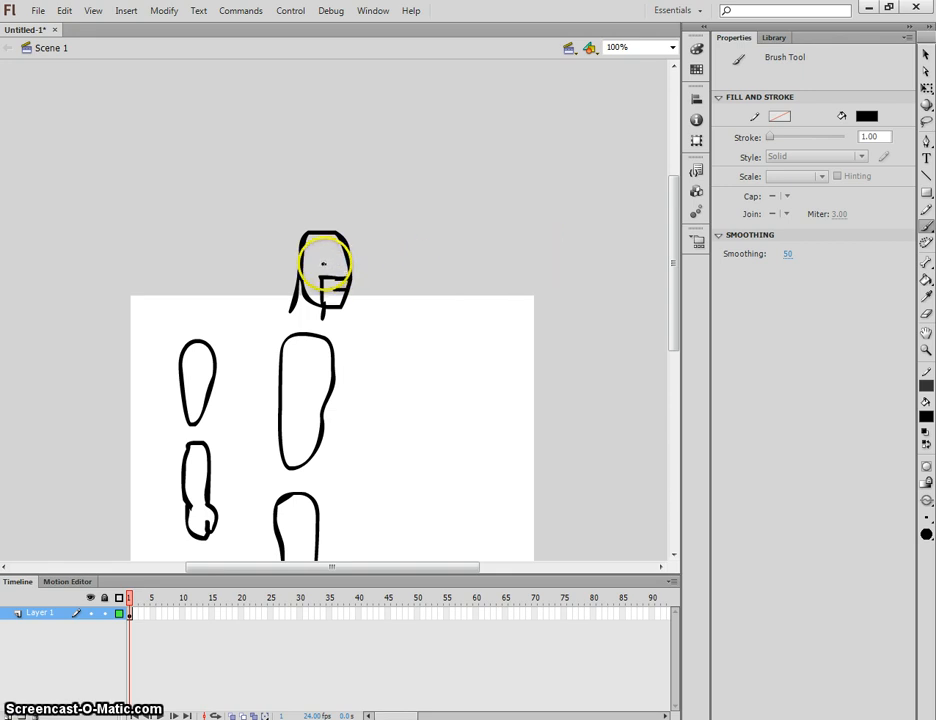
left_click(323, 264)
mouse_move(338, 263)
left_mouse_down()
mouse_move(320, 252)
mouse_move(323, 263)
left_mouse_up()
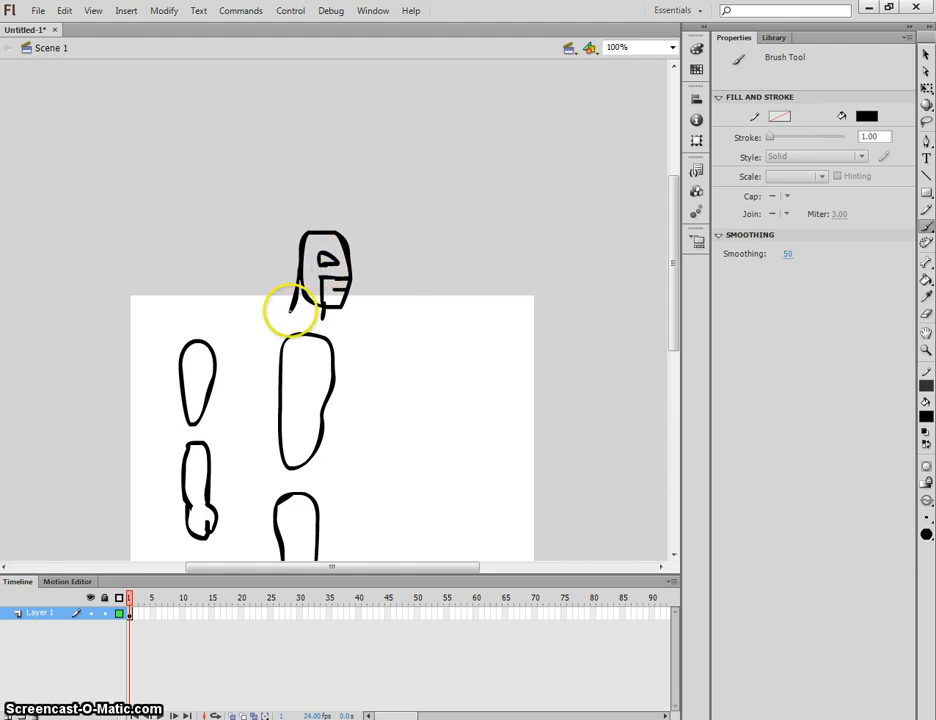
left_click_drag(290, 311, 318, 317)
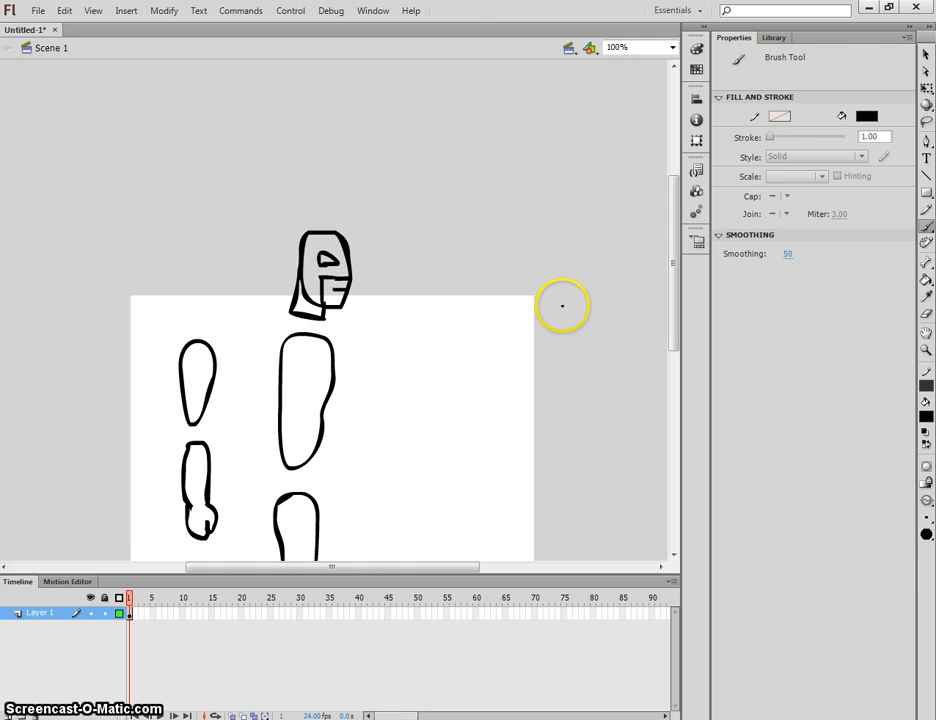
- Fill the forearm with hand, the foot and the lower leg with golden yellow #FFCC00 using the Paint Bucket
scroll(558, 303, "down", 3)
scroll(355, 297, "up", 1)
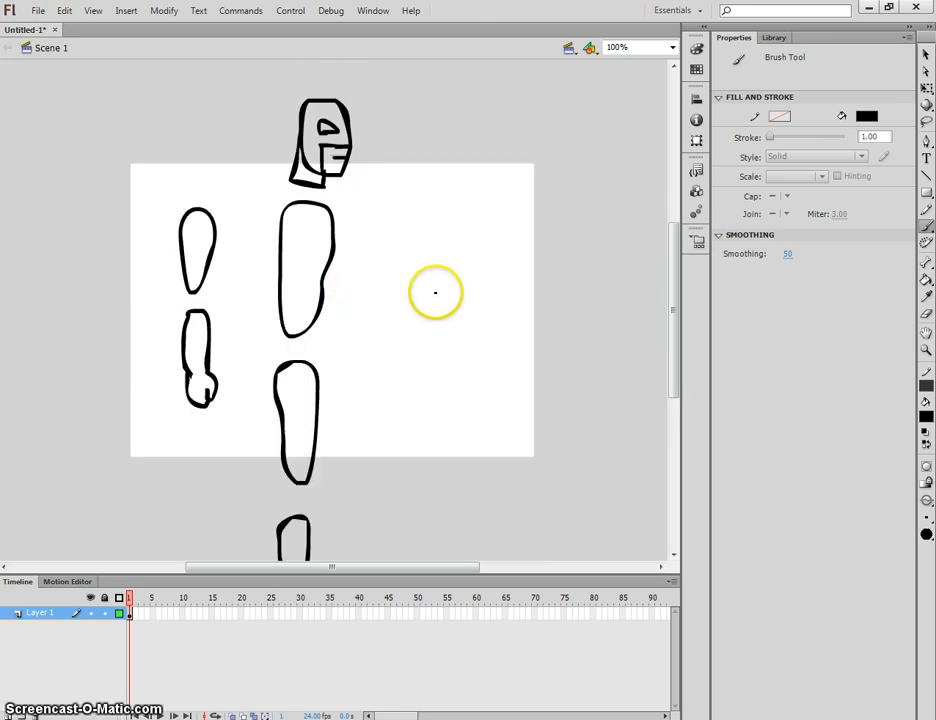
left_click(922, 278)
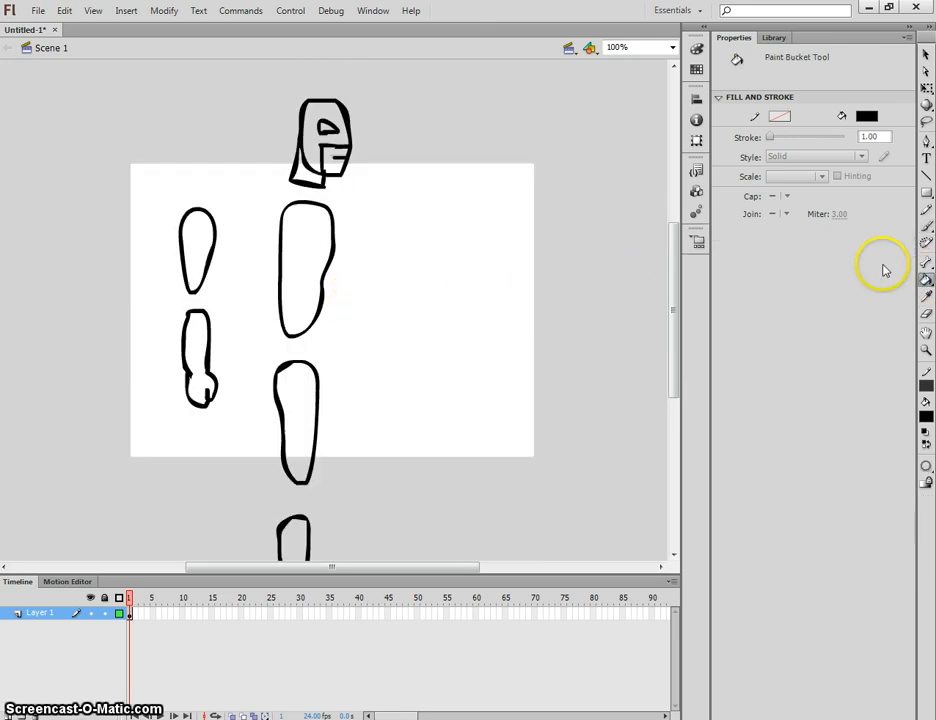
left_click(866, 116)
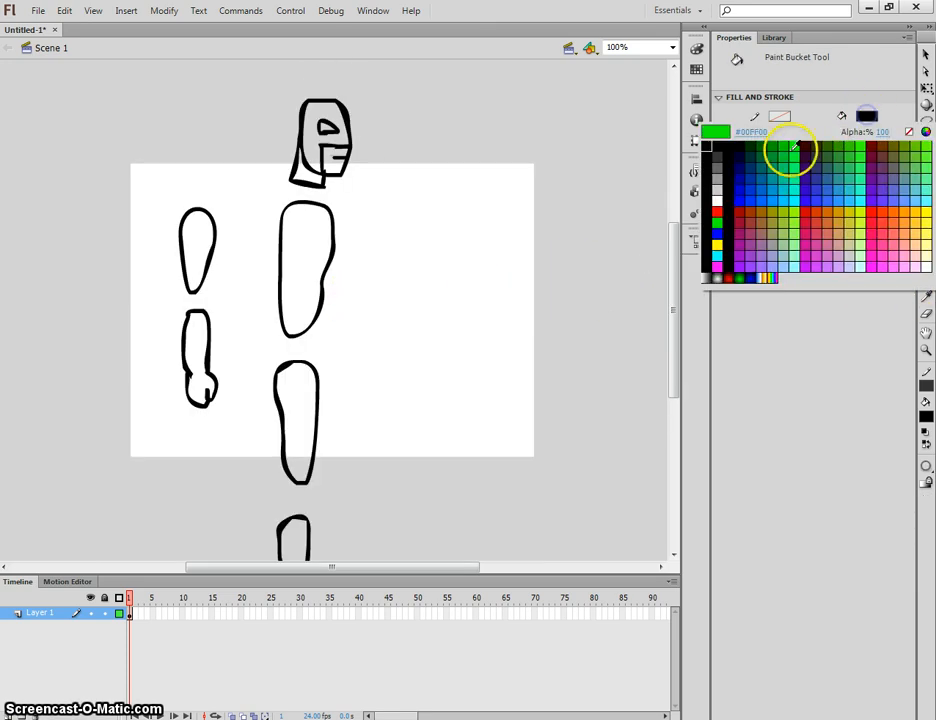
left_click(919, 203)
left_click(194, 345)
scroll(240, 360, "down", 3)
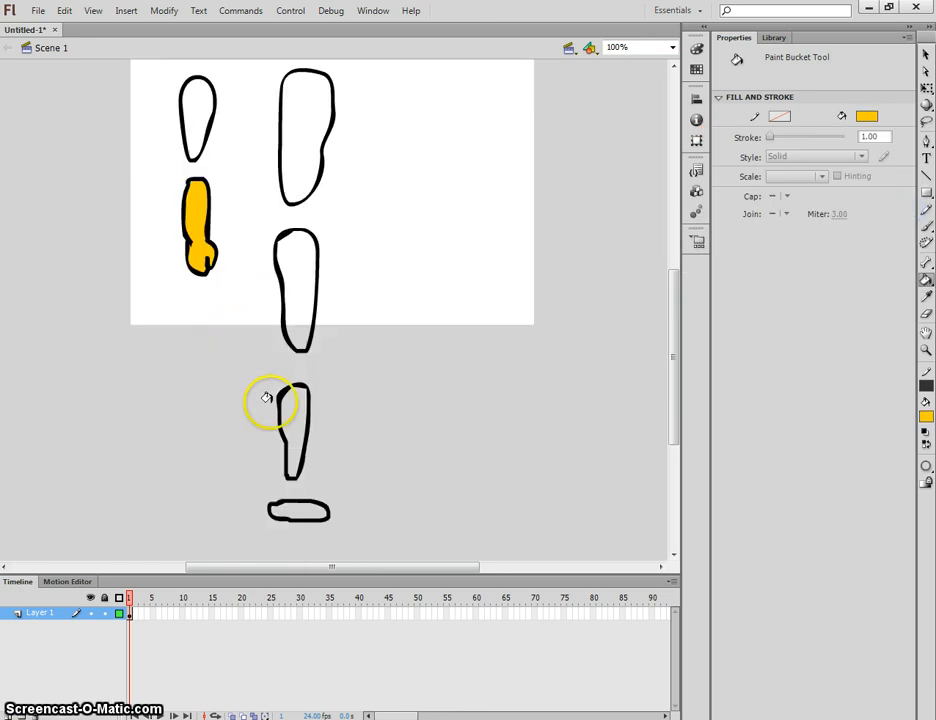
left_click(303, 511)
left_click(293, 418)
- Set the fill colour to dark red #990000 and fill the head's mask area and the neck
scroll(305, 355, "up", 5)
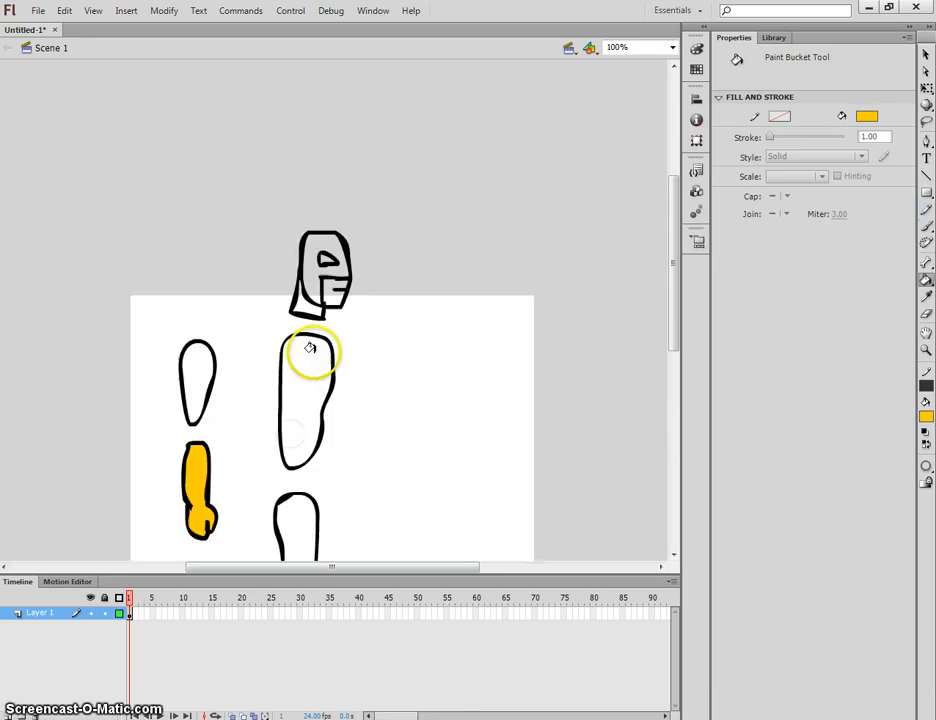
scroll(312, 349, "up", 2)
scroll(315, 336, "down", 2)
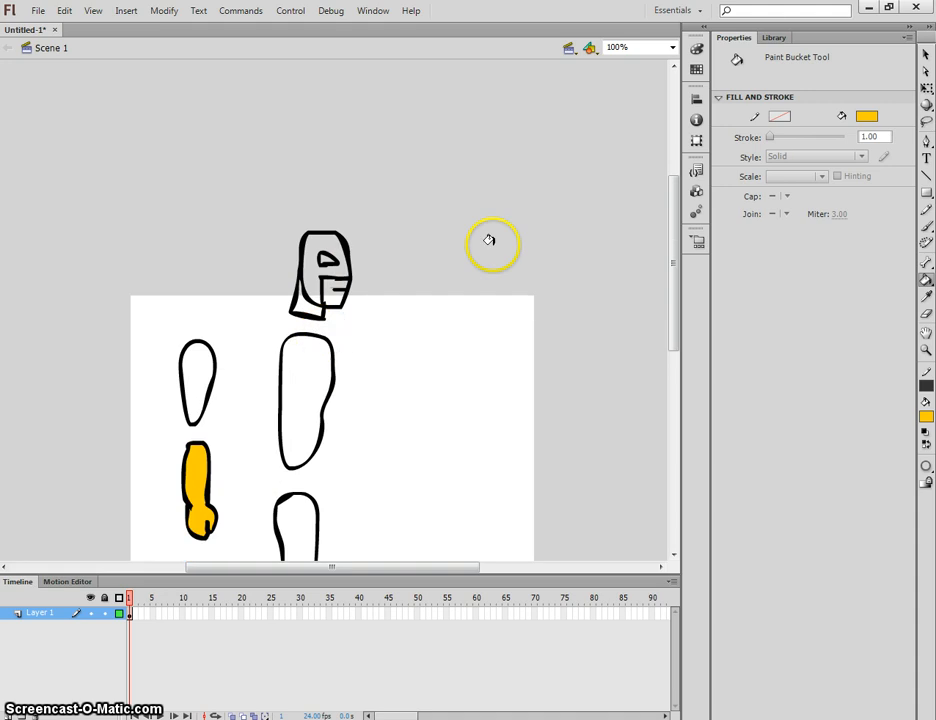
left_click(864, 117)
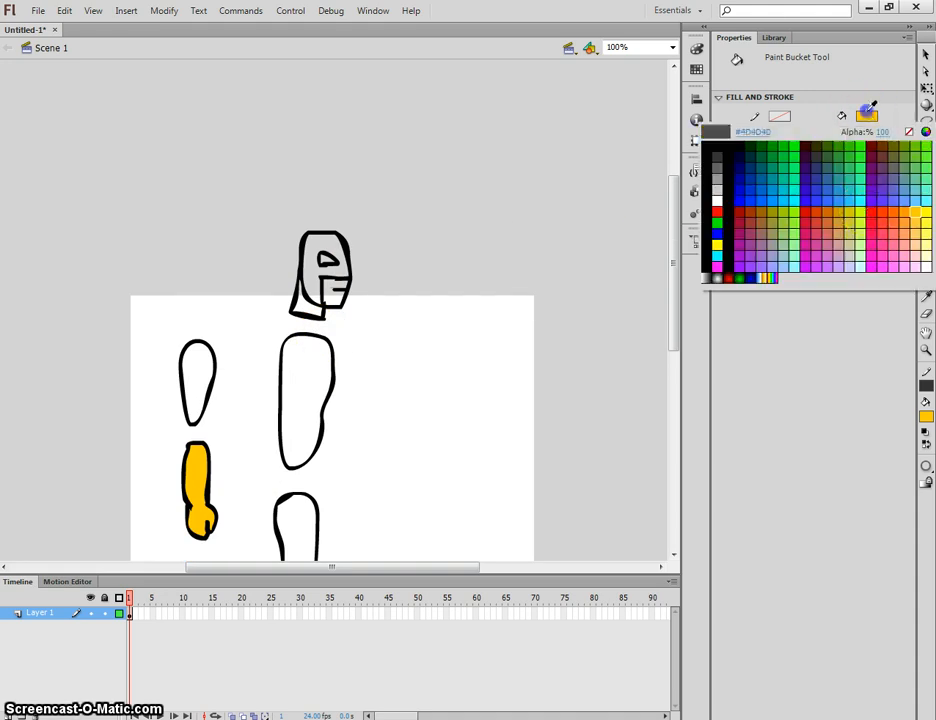
left_click(718, 211)
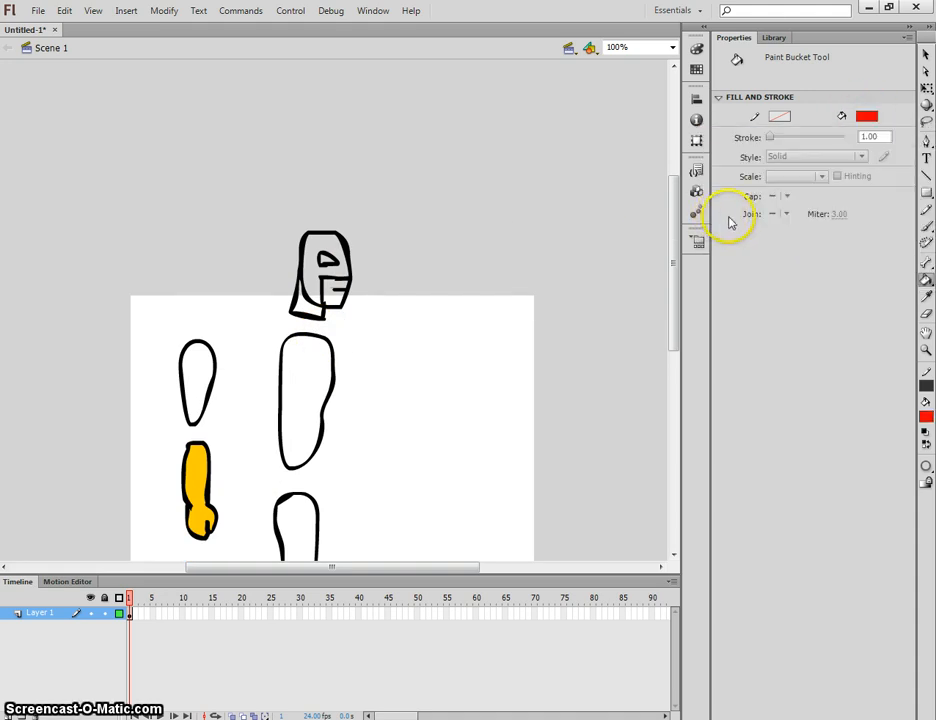
left_click(868, 117)
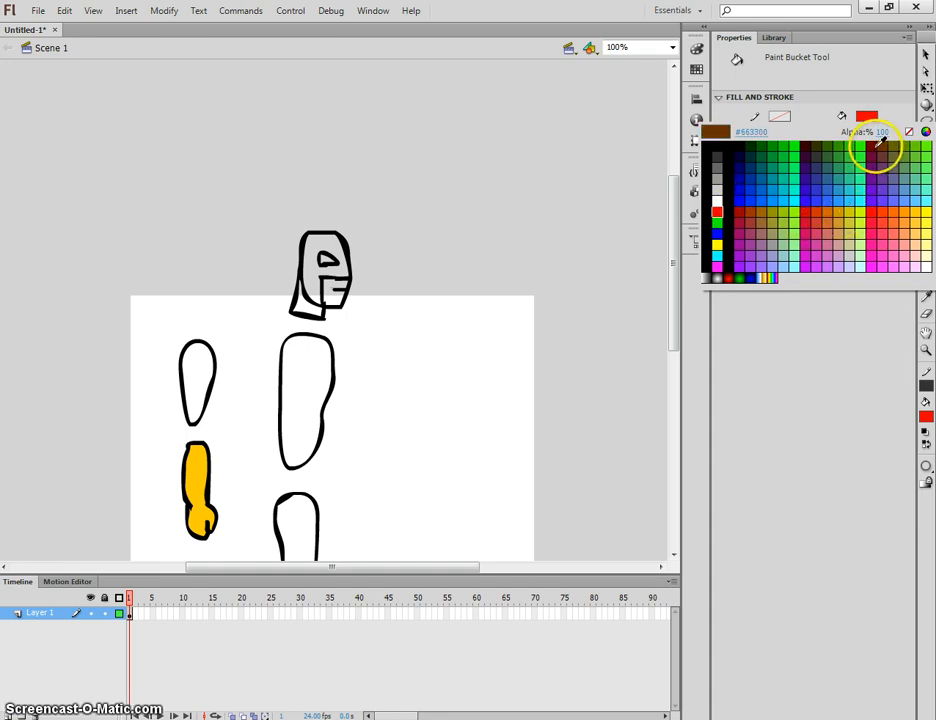
left_click(740, 215)
left_click(303, 277)
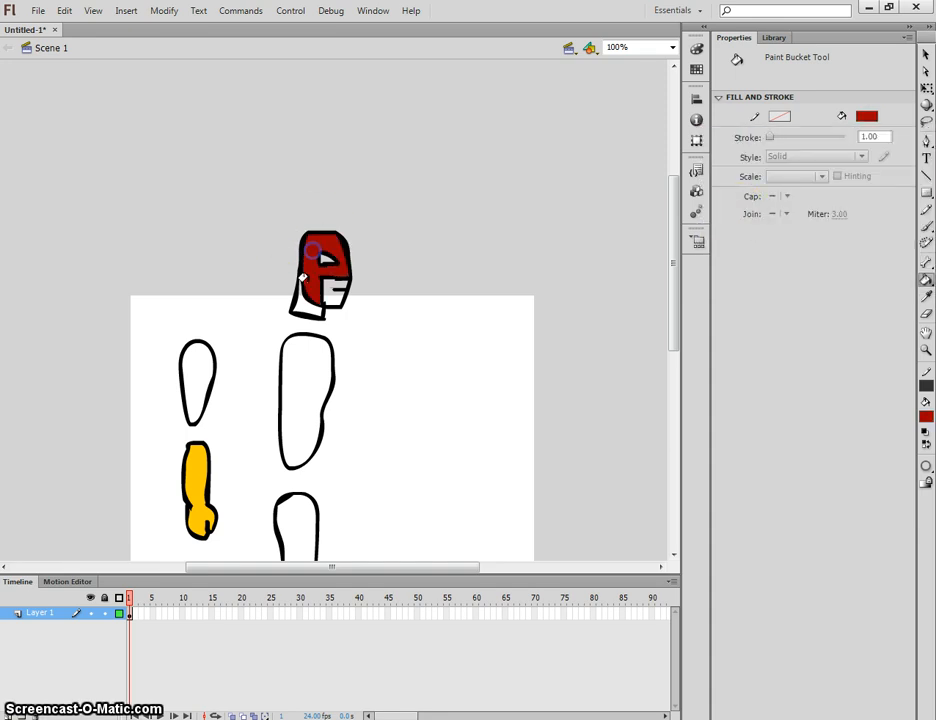
left_click(303, 303)
- Fill the upper arm, torso and upper leg with the same dark red
scroll(300, 270, "down", 3)
left_click(192, 250)
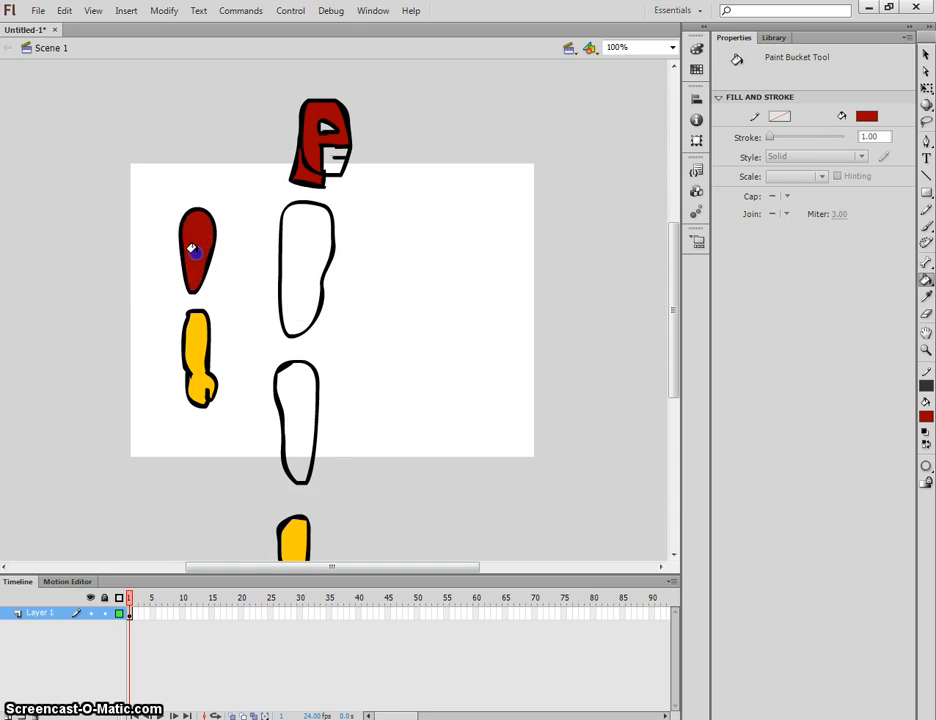
left_click(295, 251)
left_click(297, 382)
scroll(297, 382, "down", 5)
left_click(307, 375)
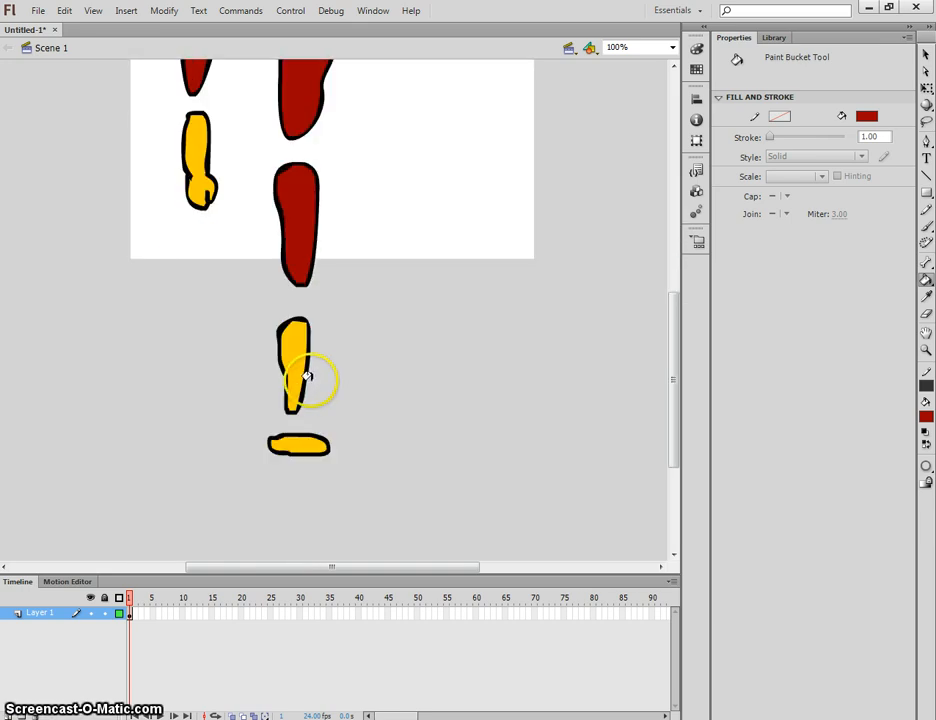
- Fill the eye shape on the head with white
scroll(307, 375, "up", 5)
left_click(866, 116)
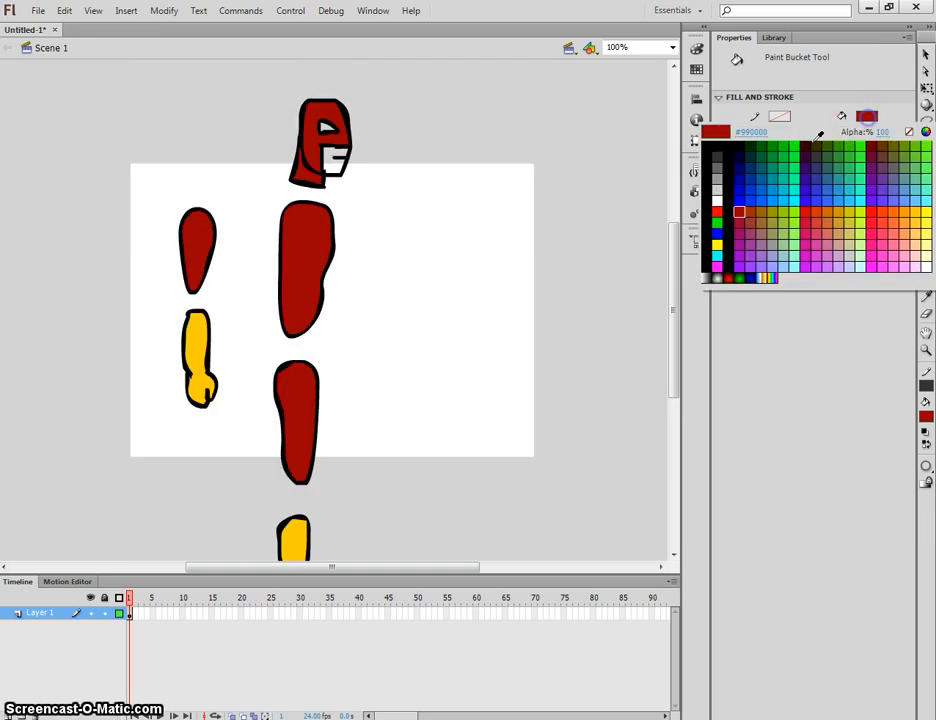
left_click(717, 200)
left_click(322, 126)
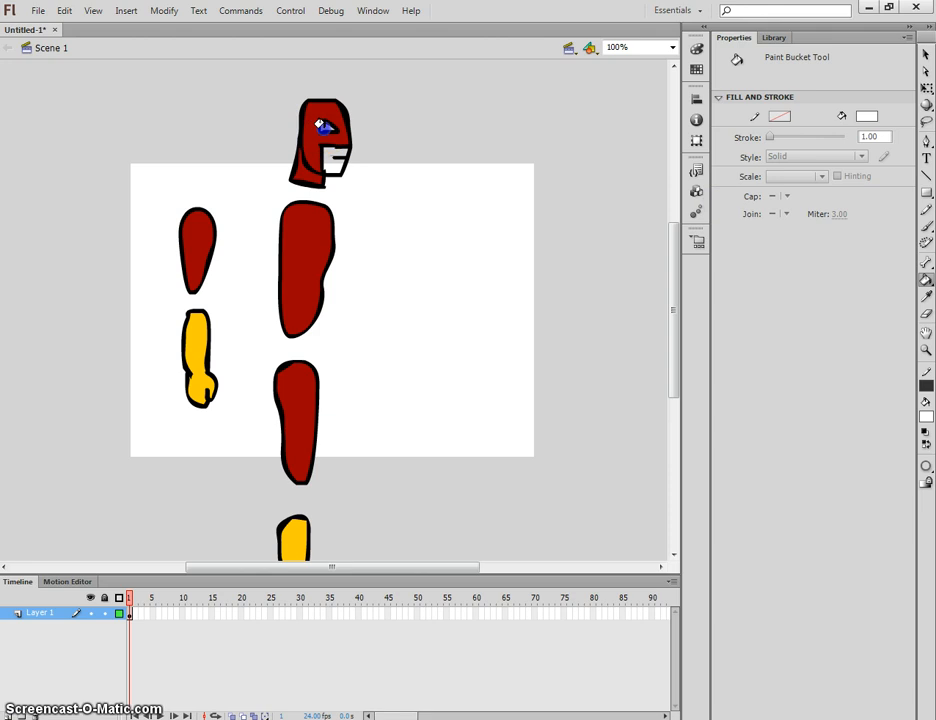
left_click(322, 126)
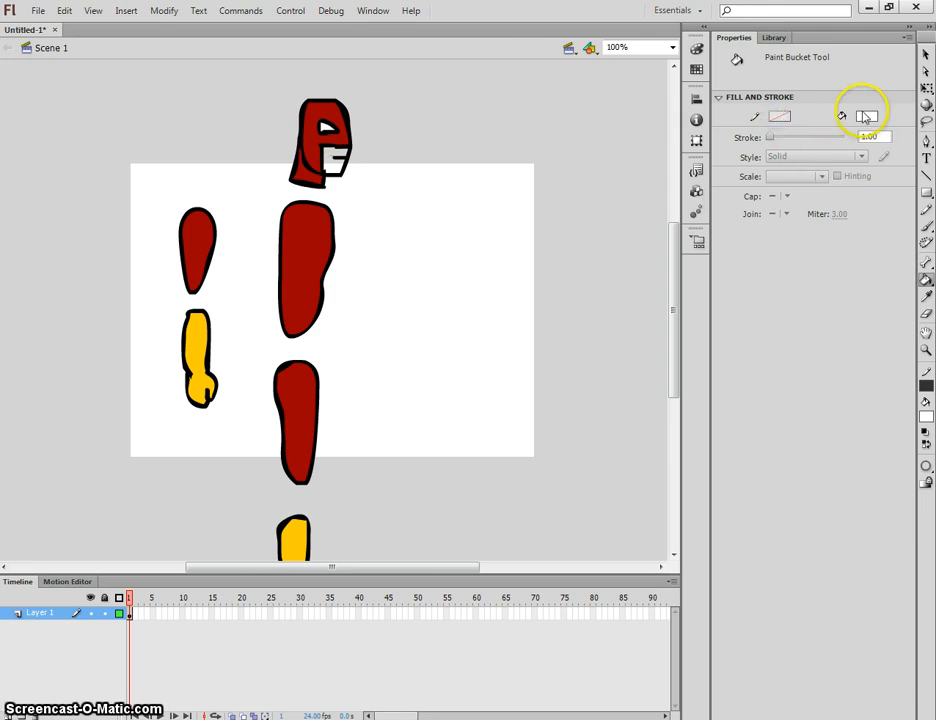
- Fill the exposed lower face around the mouth with skin tone #FFCC99
left_click(866, 116)
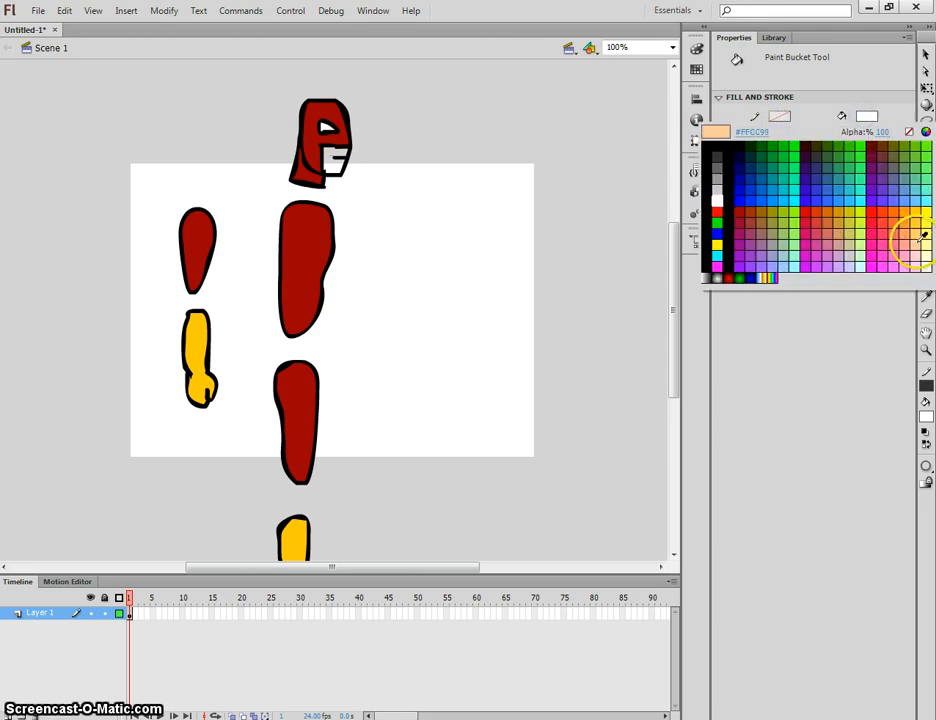
left_click(922, 236)
left_click(334, 157)
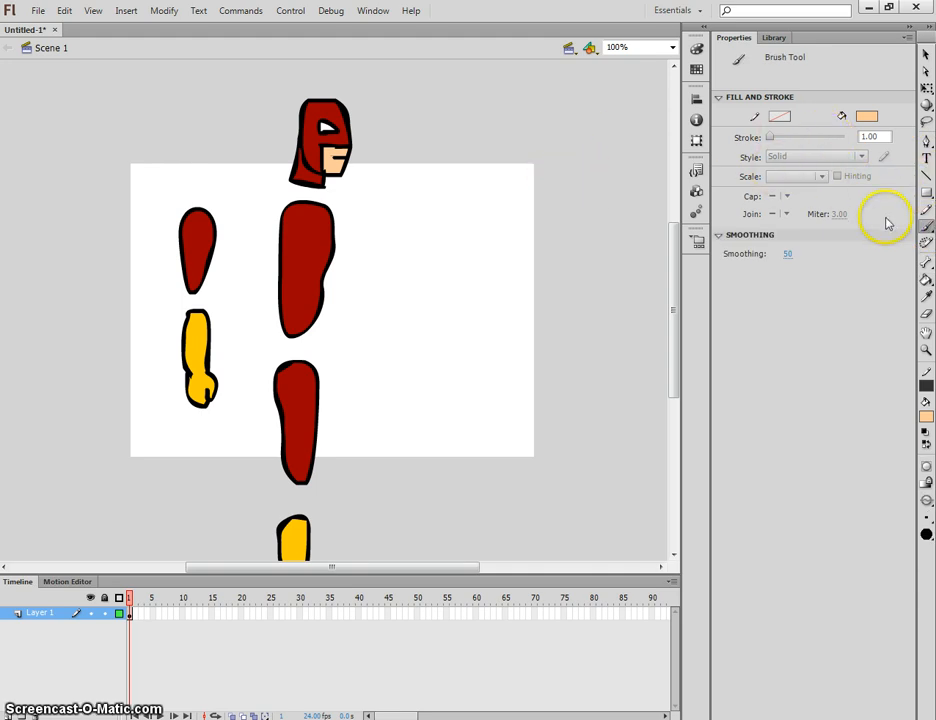
- Brush a circle over the ear with a lightning bolt trailing behind it in the forearm's yellow, and fill the circle
left_click(866, 116)
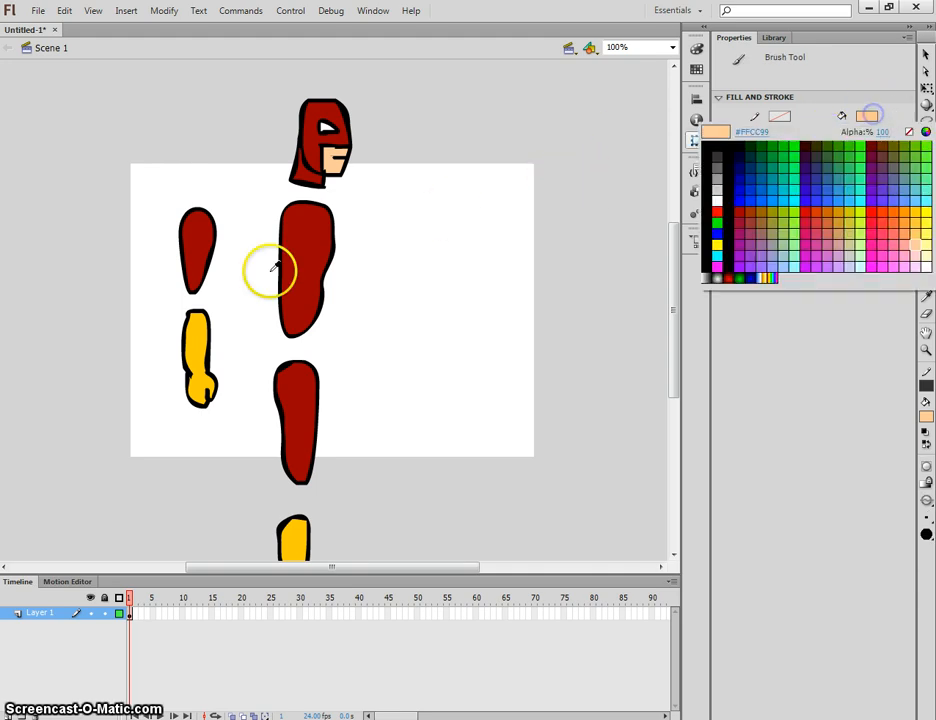
left_click(199, 339)
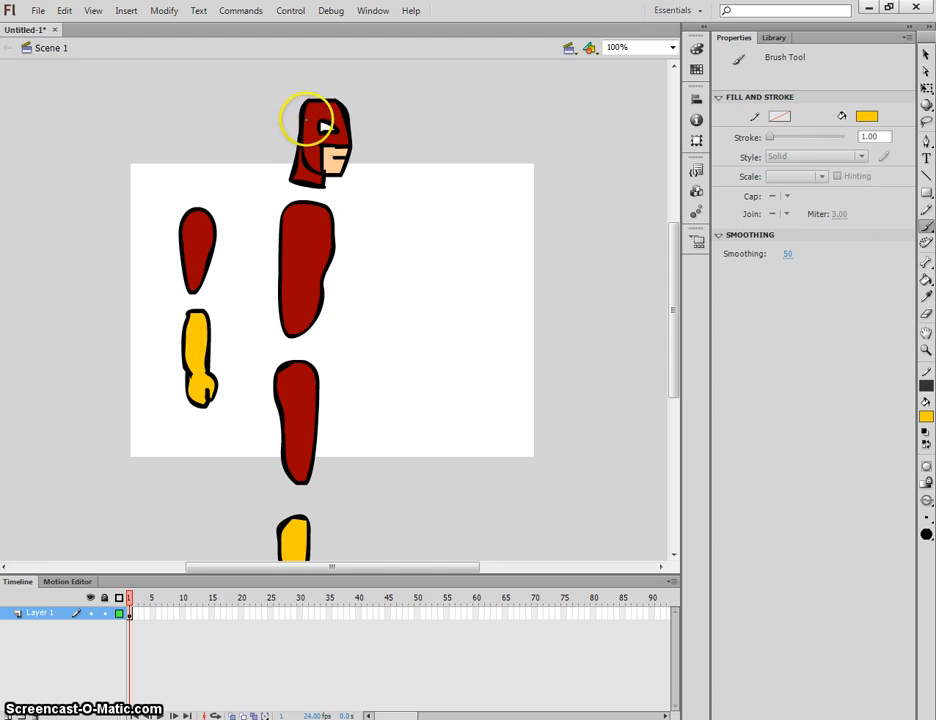
left_click_drag(299, 127, 304, 118)
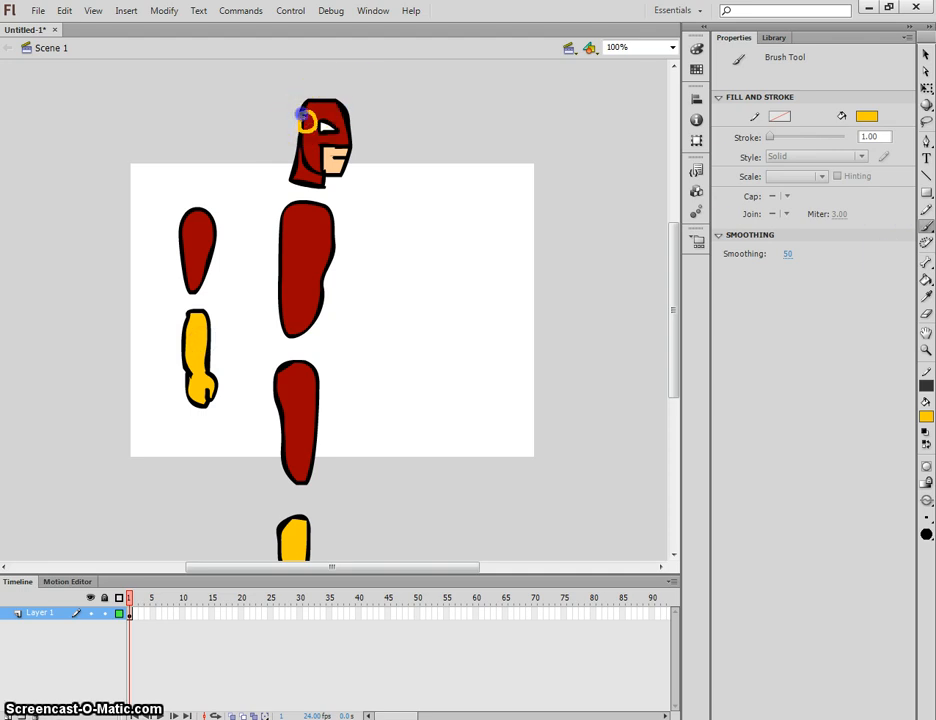
left_click_drag(292, 113, 307, 121)
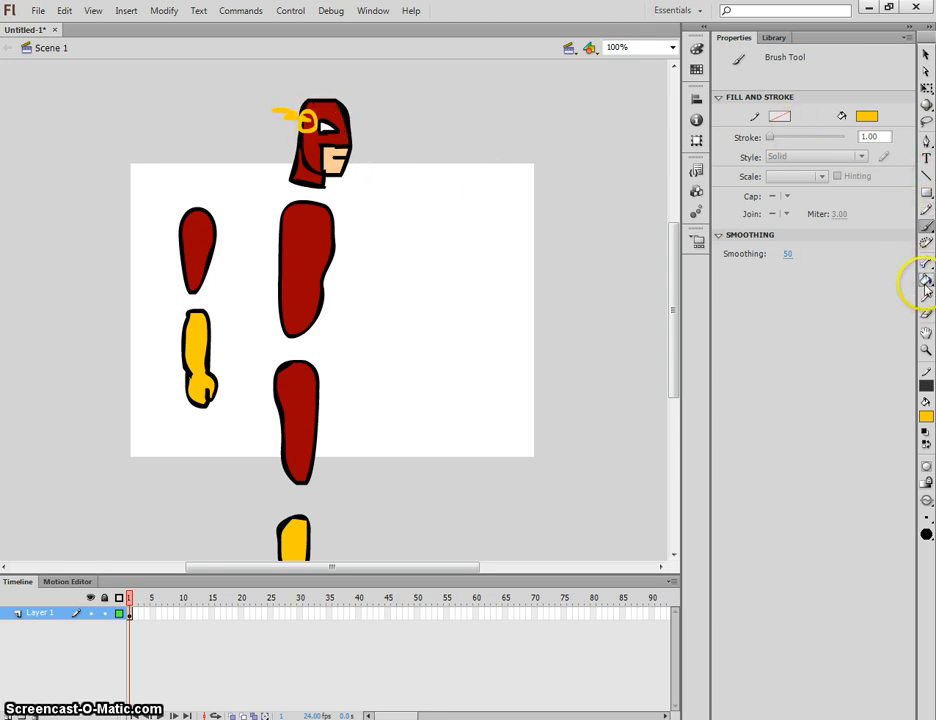
left_click(925, 280)
left_click(304, 125)
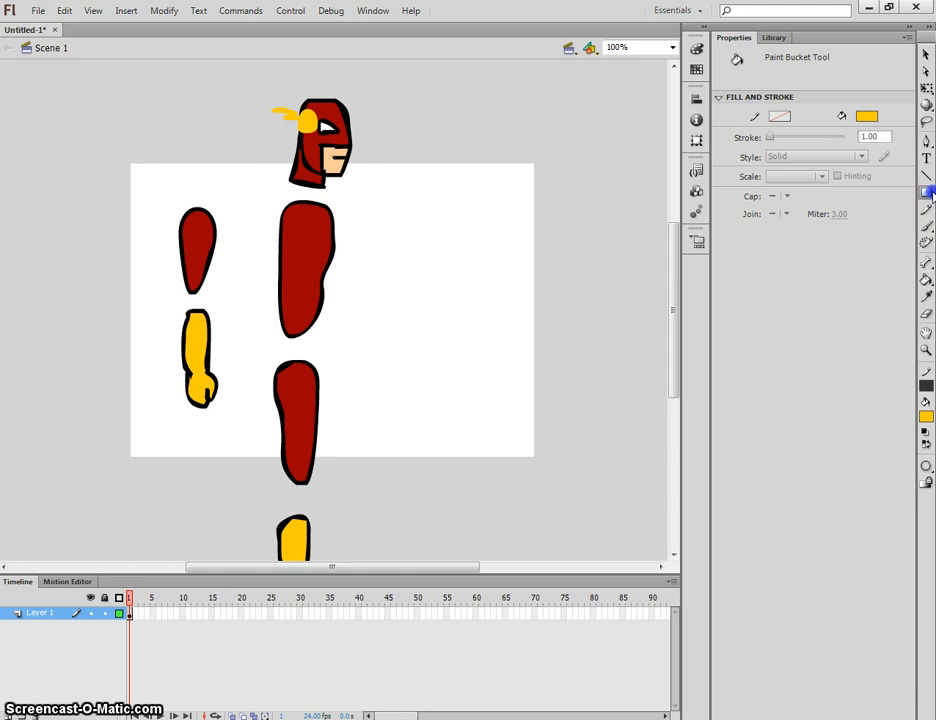
- Draw a narrow white upright oval on the chest at the front edge of the torso with the Oval tool
left_click_drag(930, 193, 757, 211)
left_click(866, 116)
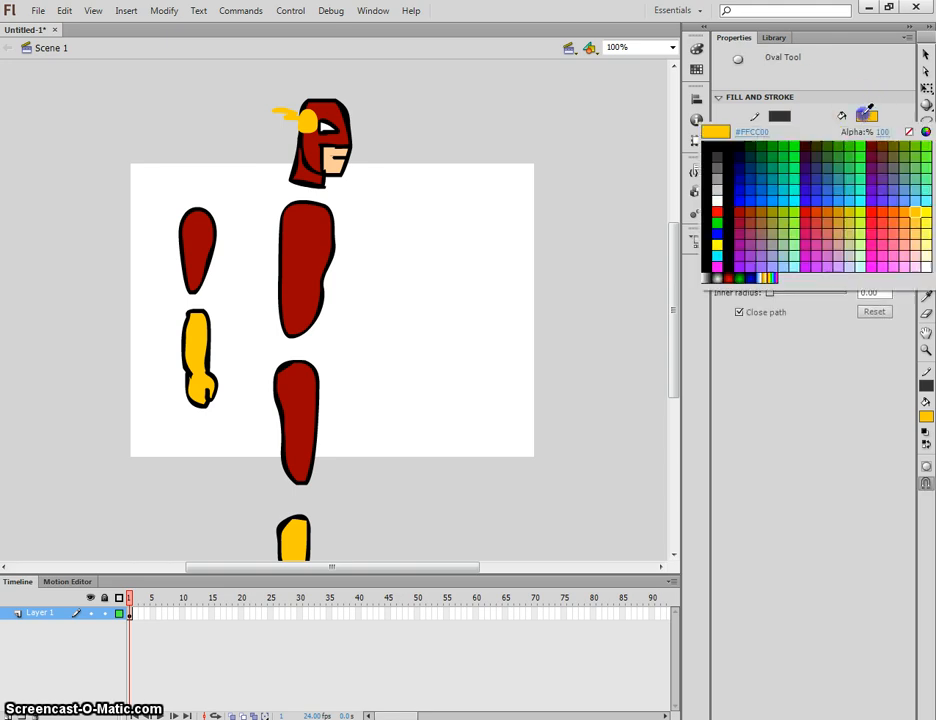
left_click(718, 201)
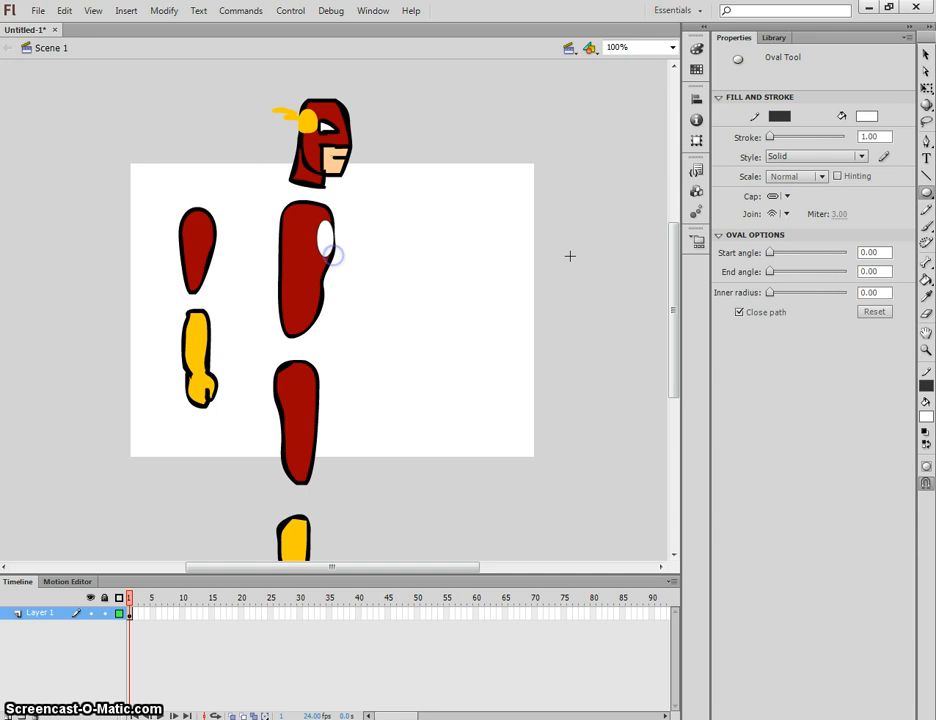
- Brush a small lightning bolt across the white chest oval in the yellow sampled from the ear piece
left_click(926, 226)
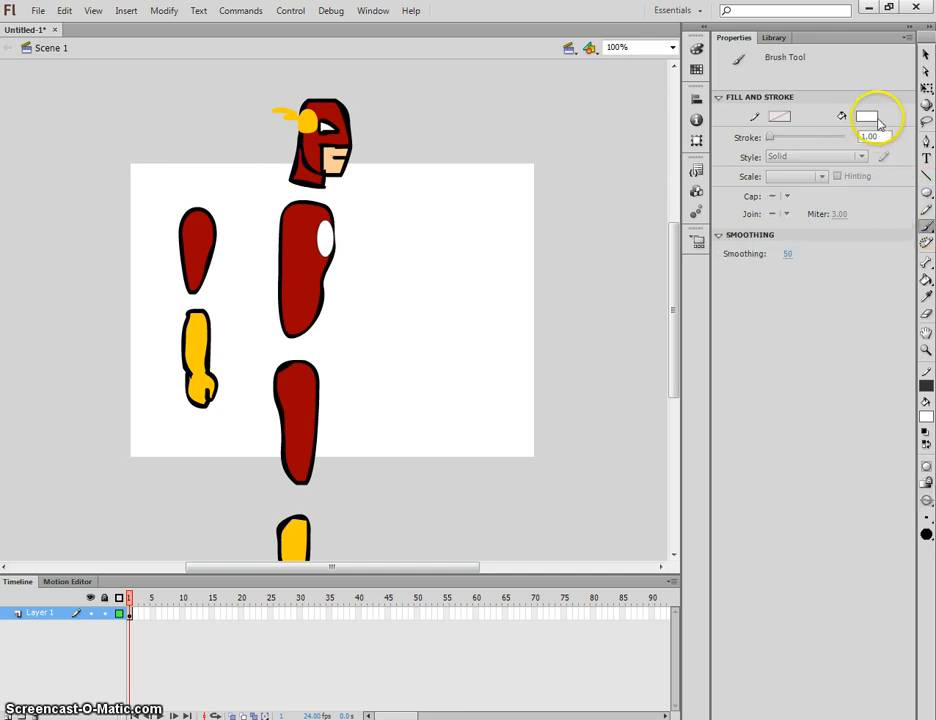
left_click(866, 116)
left_click(307, 121)
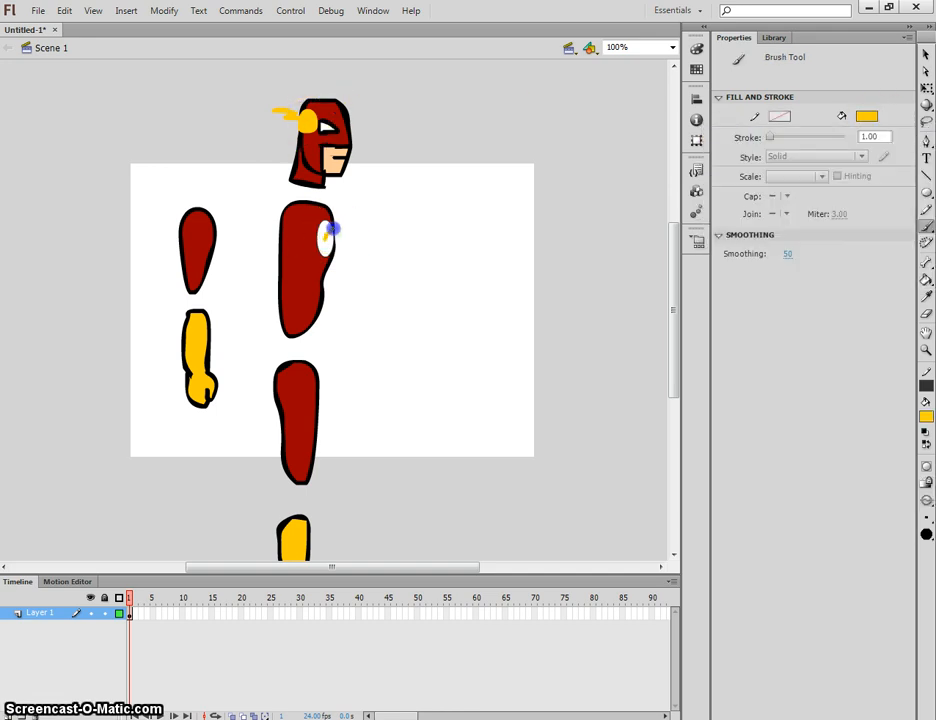
left_click_drag(325, 238, 329, 241)
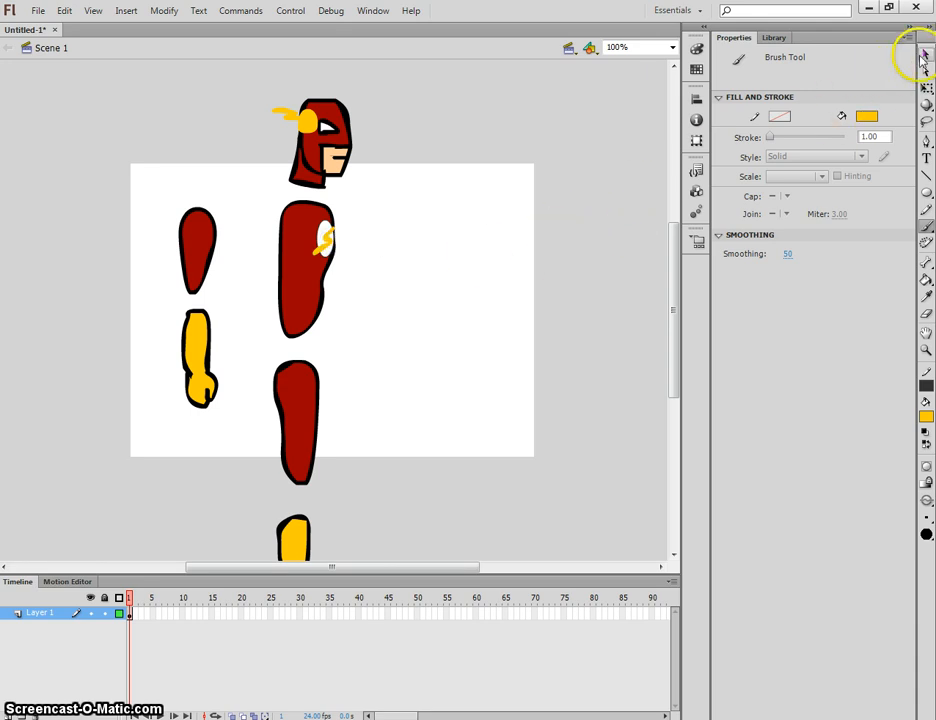
- Look over the whole coloured character at different magnifications, checking all its separate body parts
left_click(926, 54)
scroll(443, 254, "down", 3)
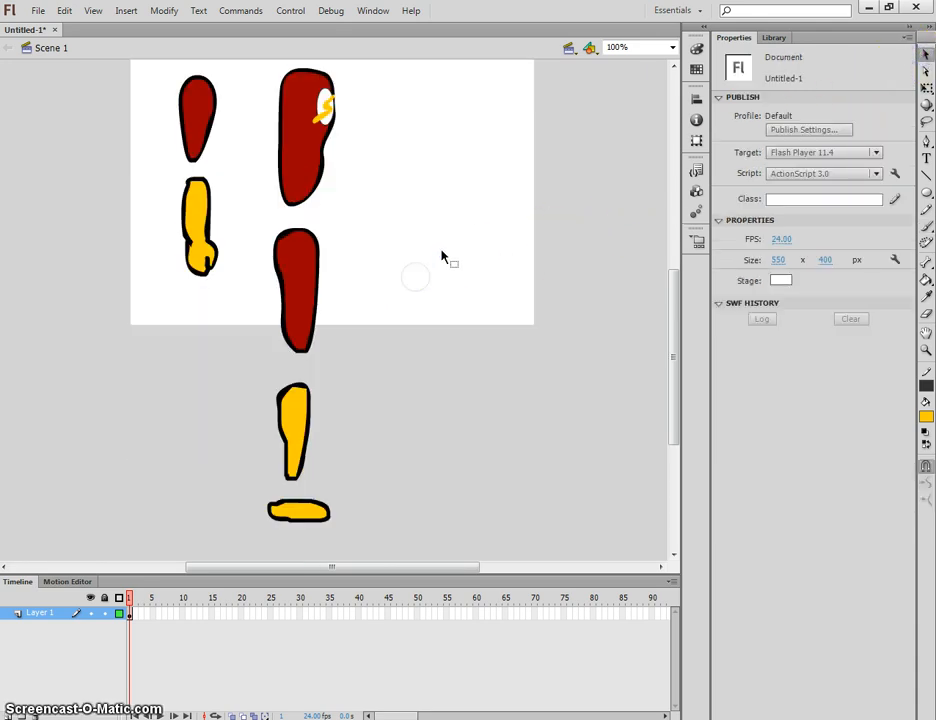
key("ctrl+minus")
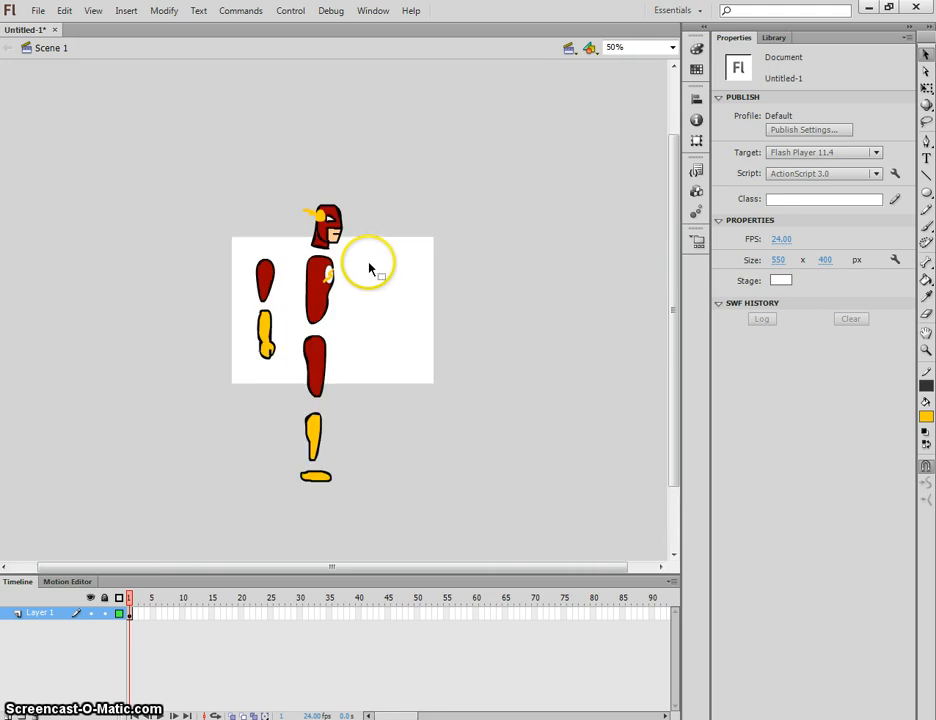
key("ctrl+equal")
key("ctrl+equal")
key("ctrl+minus")
key("ctrl+minus")
key("ctrl+equal")
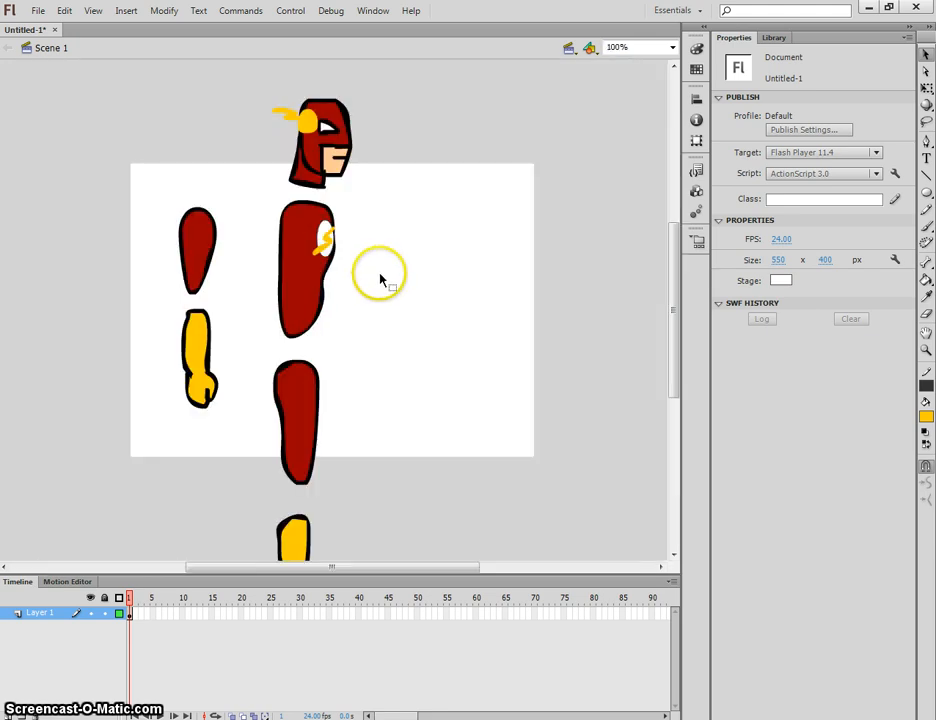
key("ctrl+equal")
key("ctrl+minus")
key("ctrl+minus")
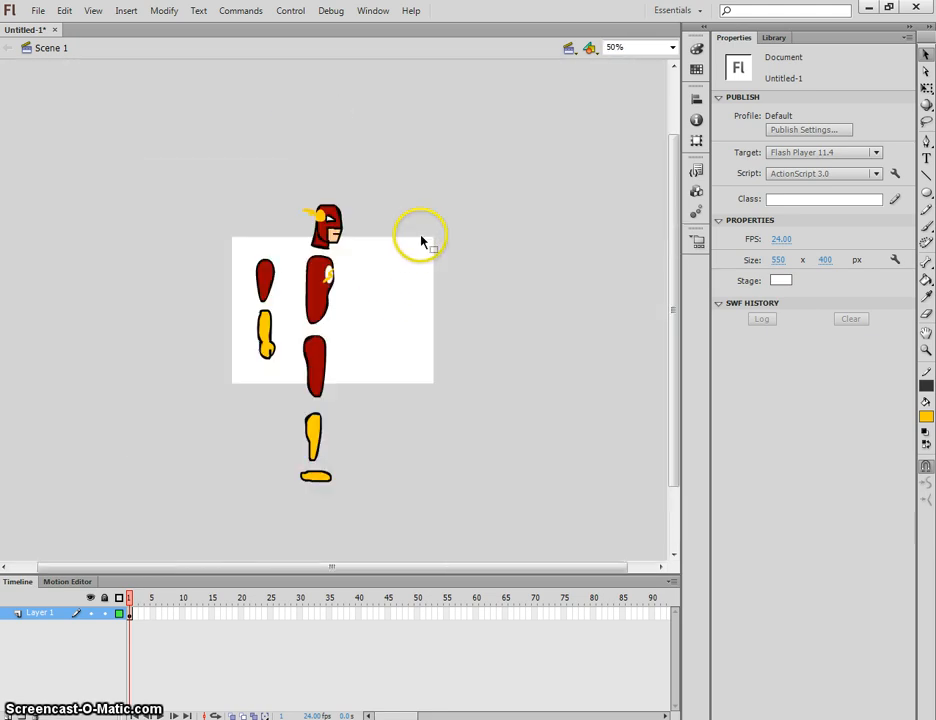
scroll(359, 232, "down", 1)
scroll(355, 238, "up", 1)
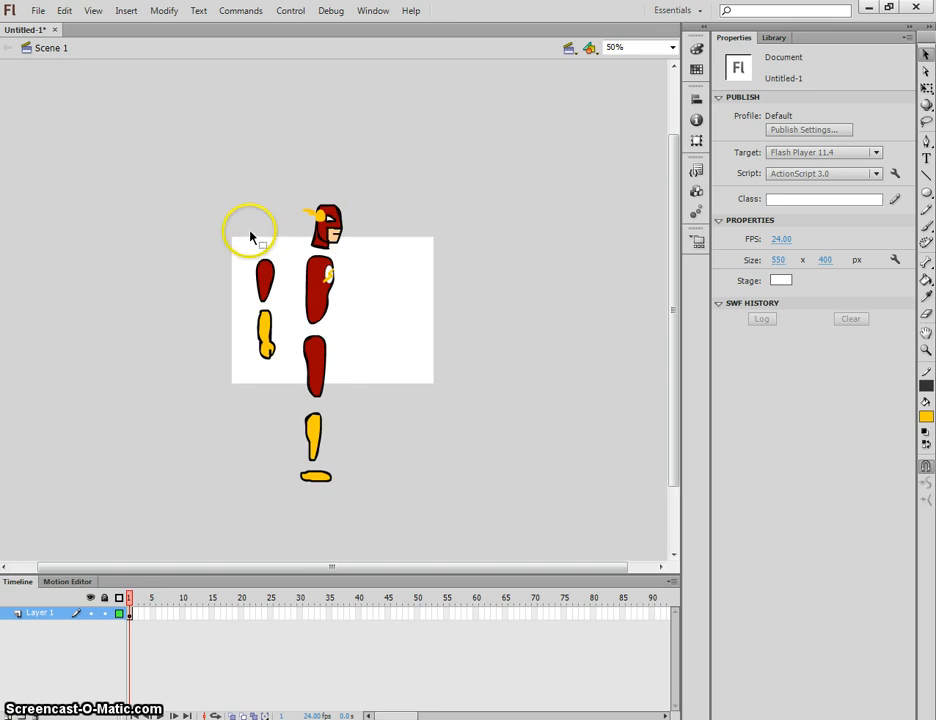
- Select the whole head including its lightning bolt and convert it to a Graphic symbol named flash_head
left_click_drag(295, 175, 355, 255)
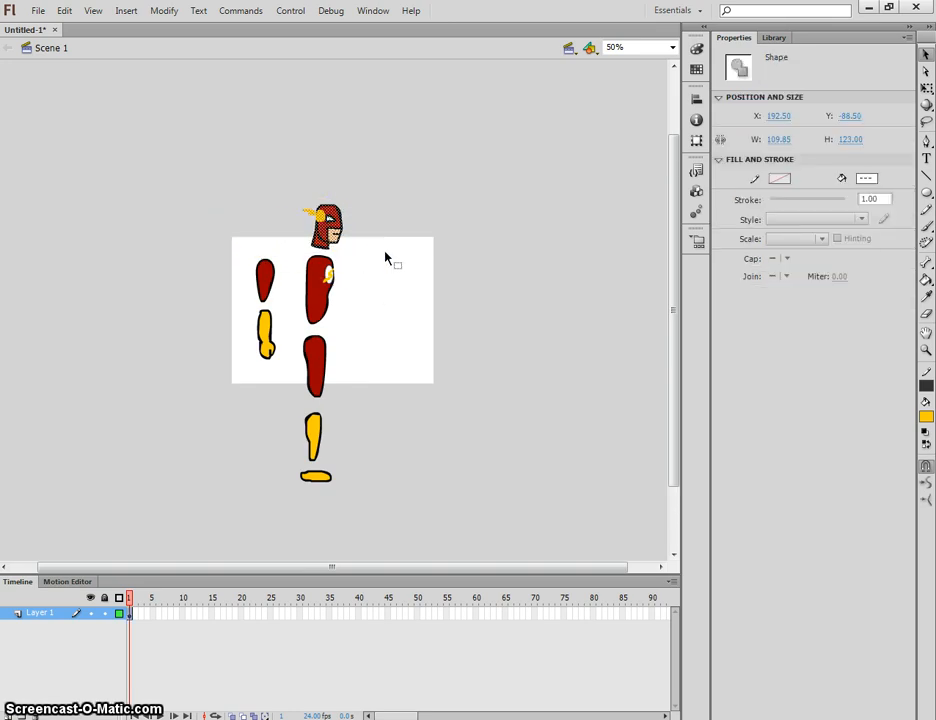
key("F8")
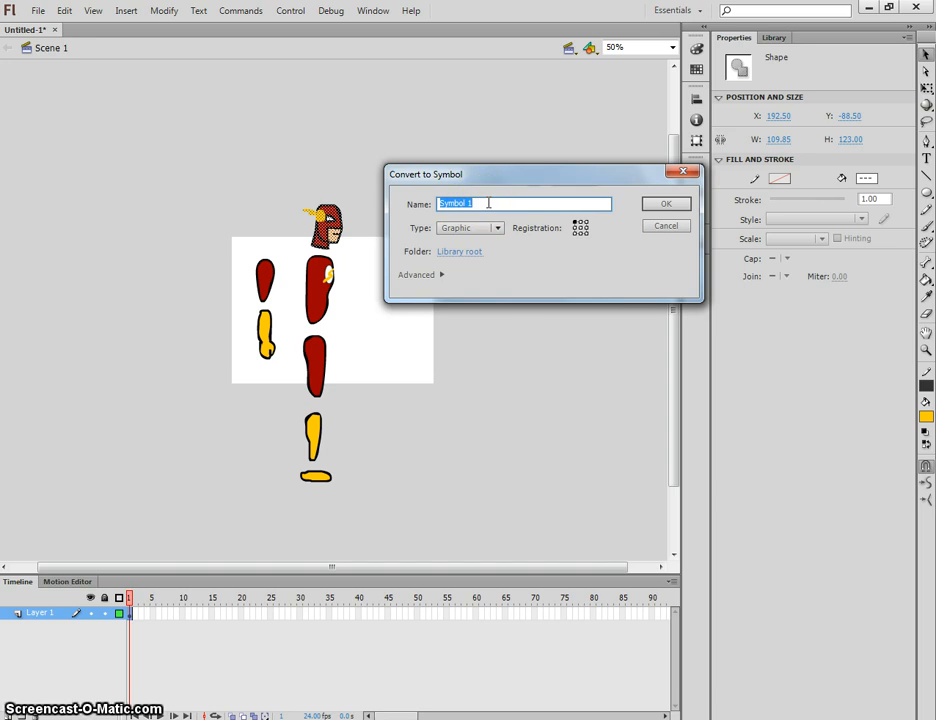
type("flash_head")
key("Return")
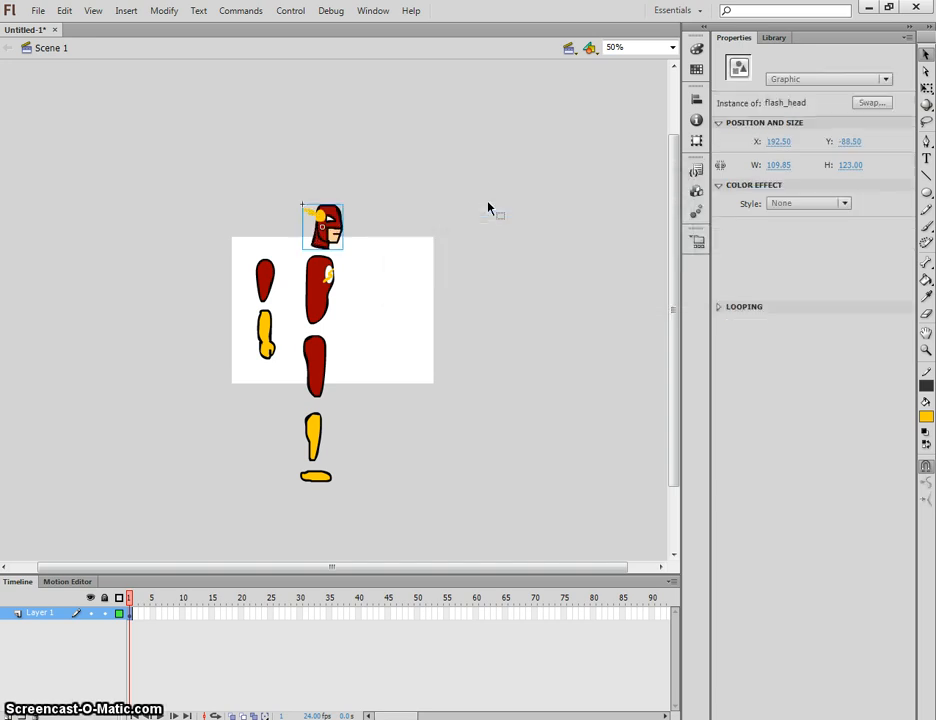
- Convert the torso with its chest emblem to a Graphic symbol named flash_torso, spacing the head and torso away from the other parts
left_click_drag(323, 221, 356, 159)
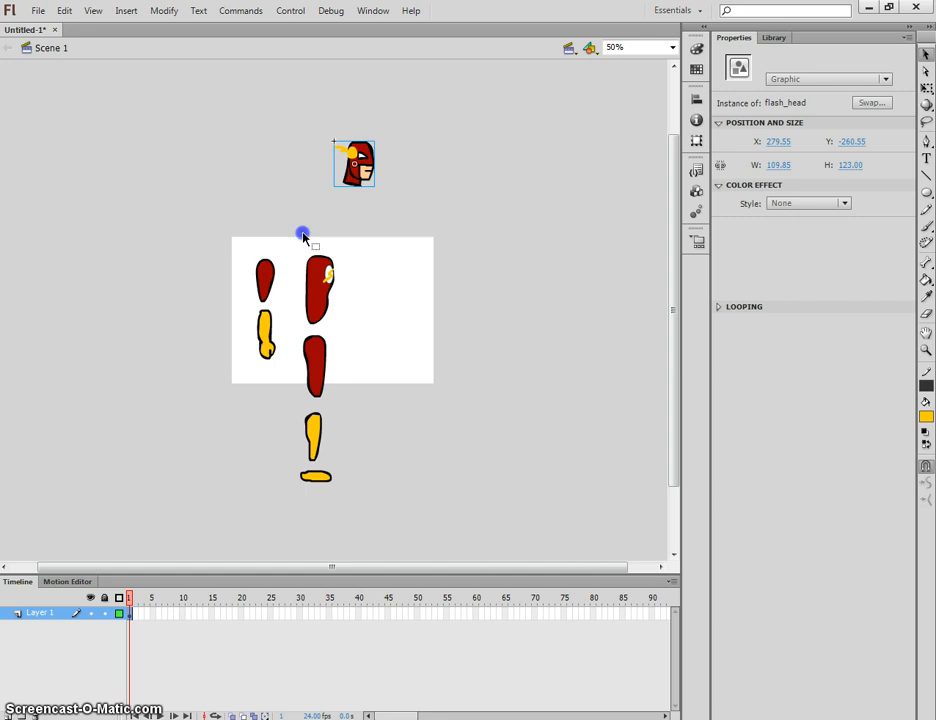
left_click(312, 270)
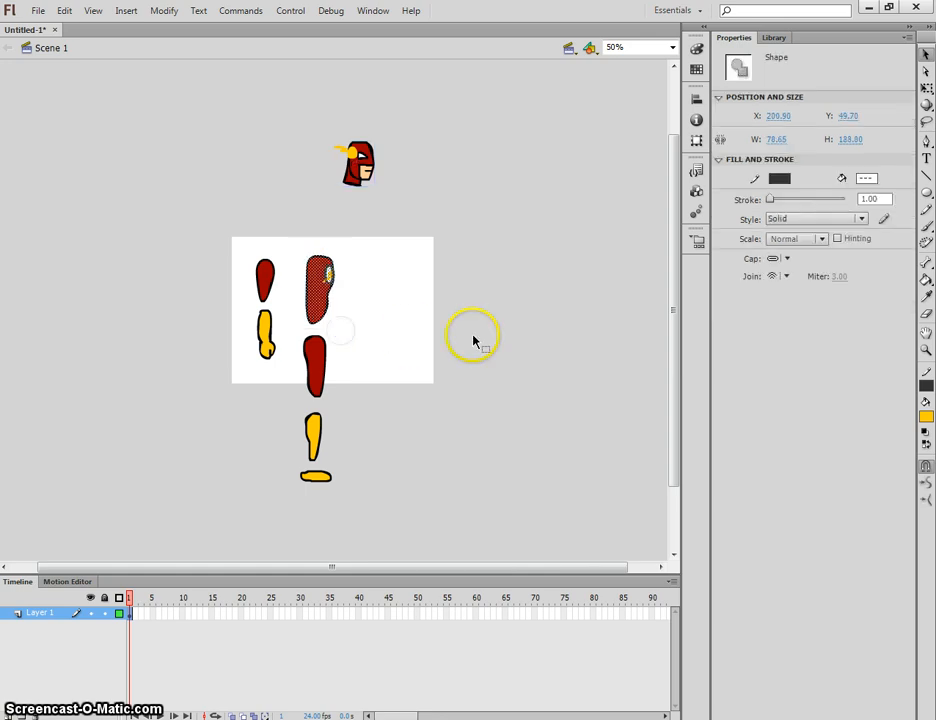
key("F8")
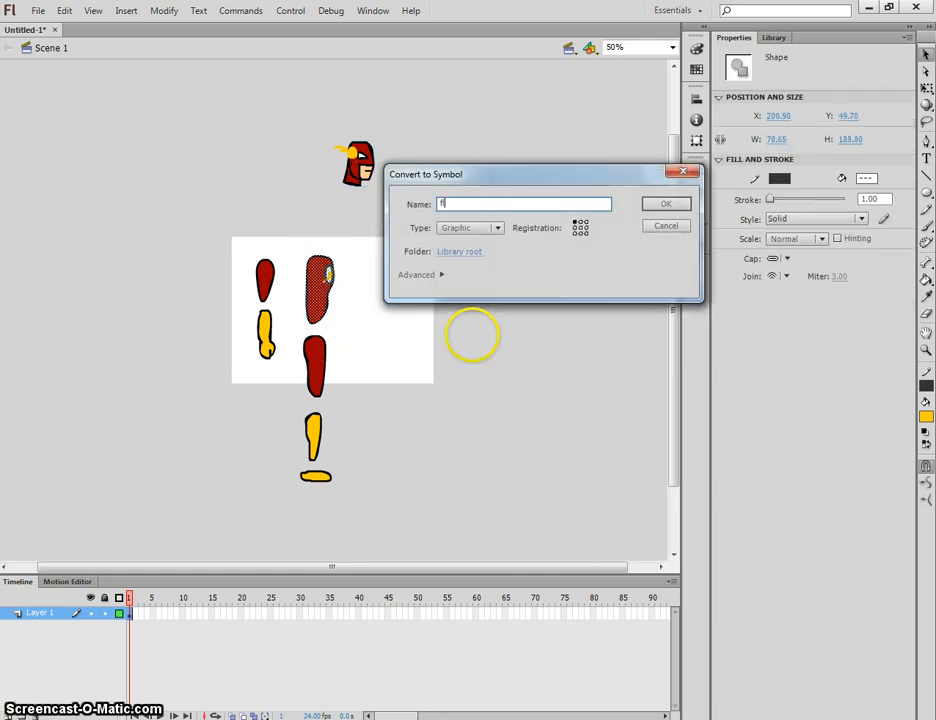
type("flash_torso")
key("Return")
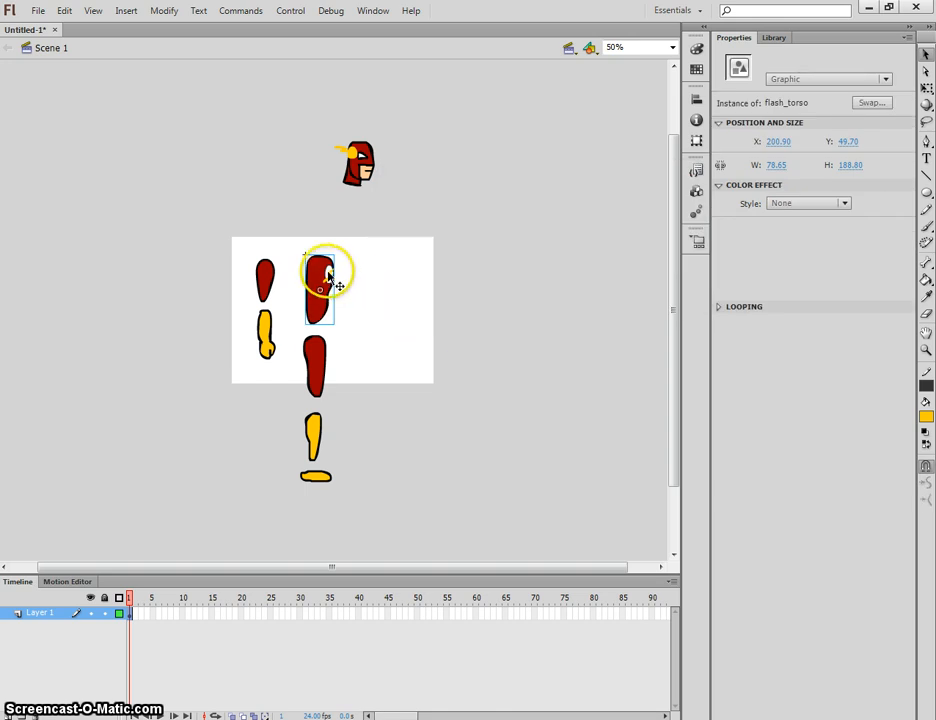
left_click_drag(339, 280, 368, 248)
- Convert the red upper arm to a Graphic symbol named flash_arm_upper and move it up beside the torso
left_click_drag(253, 248, 284, 306)
key("F8")
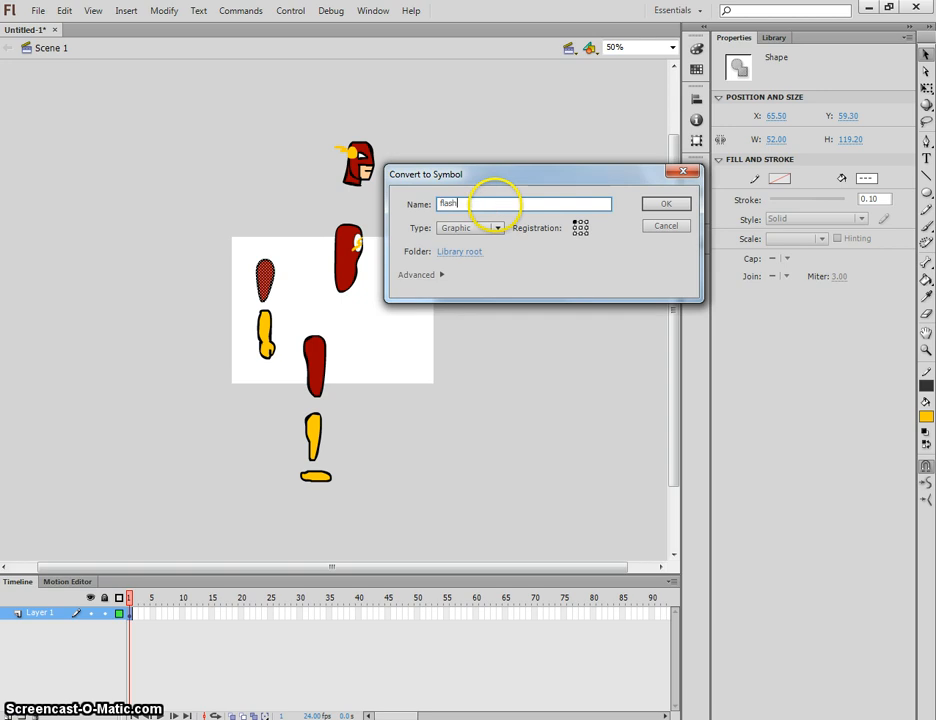
type("flash_arm_upper")
key("Return")
left_click_drag(276, 274, 296, 255)
- Convert the yellow forearm with its fist to a Graphic symbol named flash_arm_lower and move it up below the upper arm
left_click(268, 355)
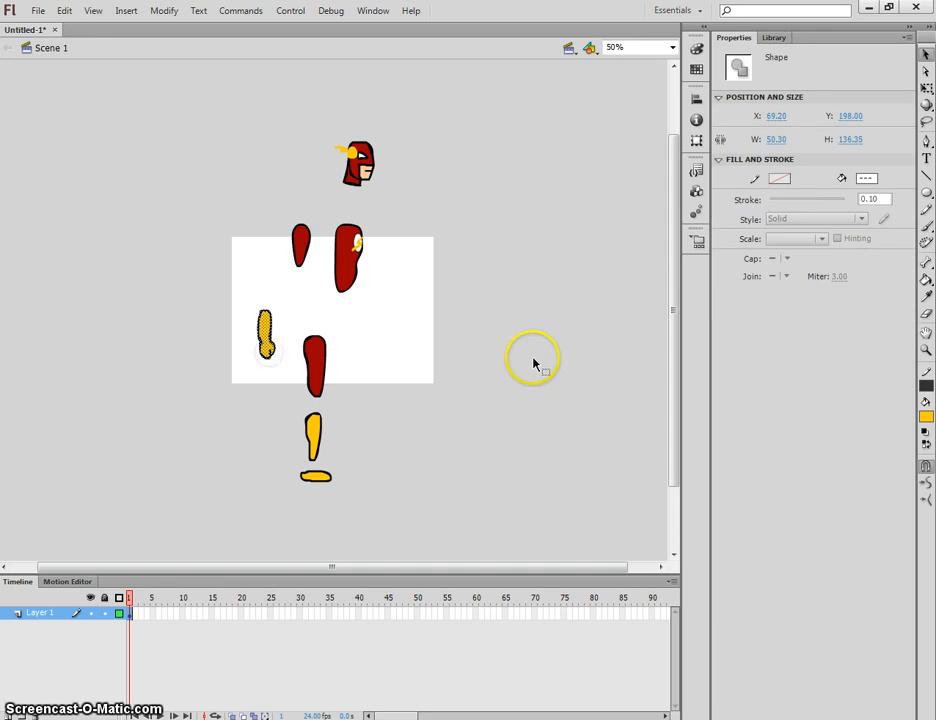
key("F8")
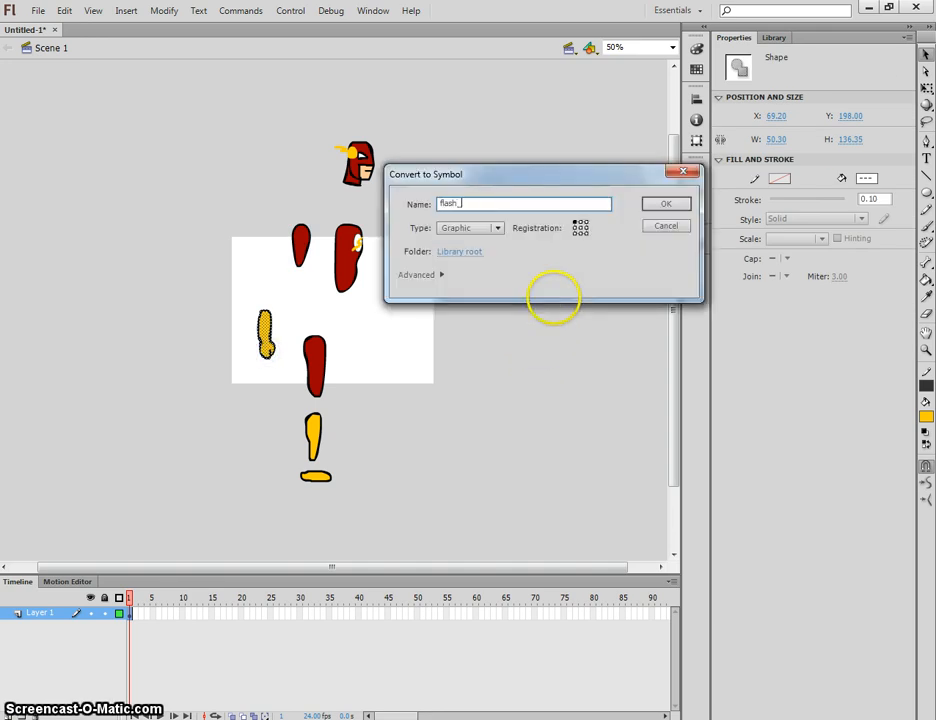
type("flash_arm_lower")
key("Return")
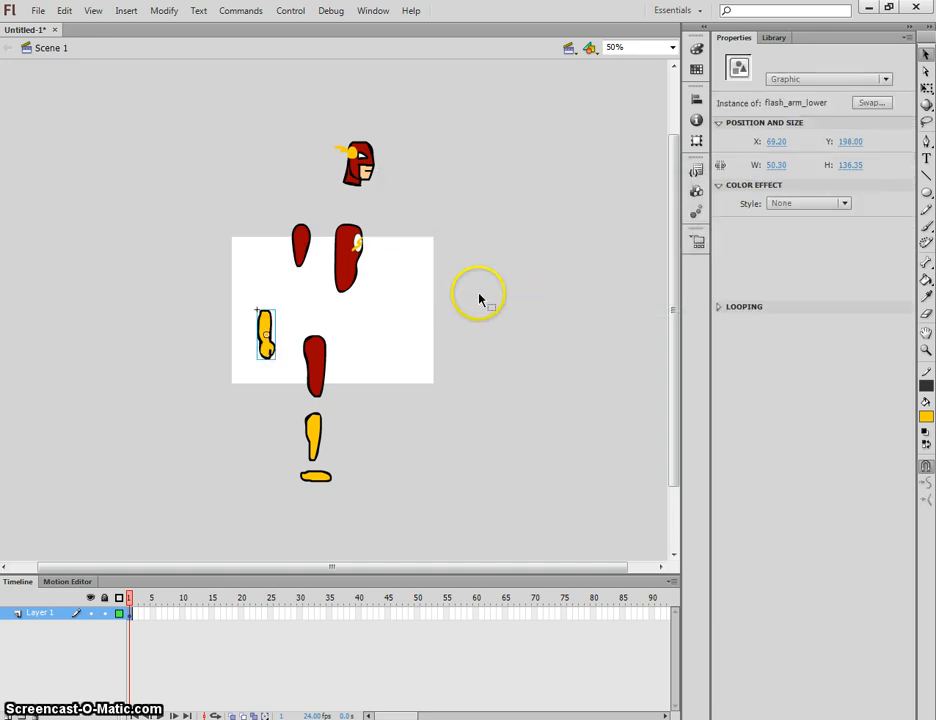
left_click_drag(266, 330, 346, 400)
- Select the red upper leg and convert it to a Graphic symbol named flash_leg_upper
left_click(355, 334)
key("F8")
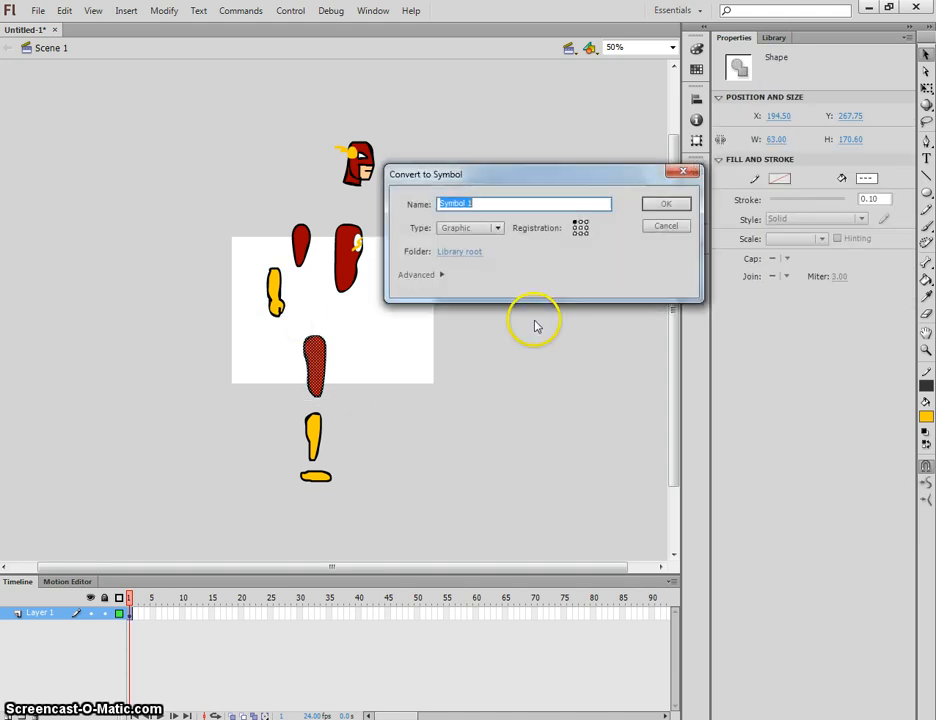
type("flash_le")
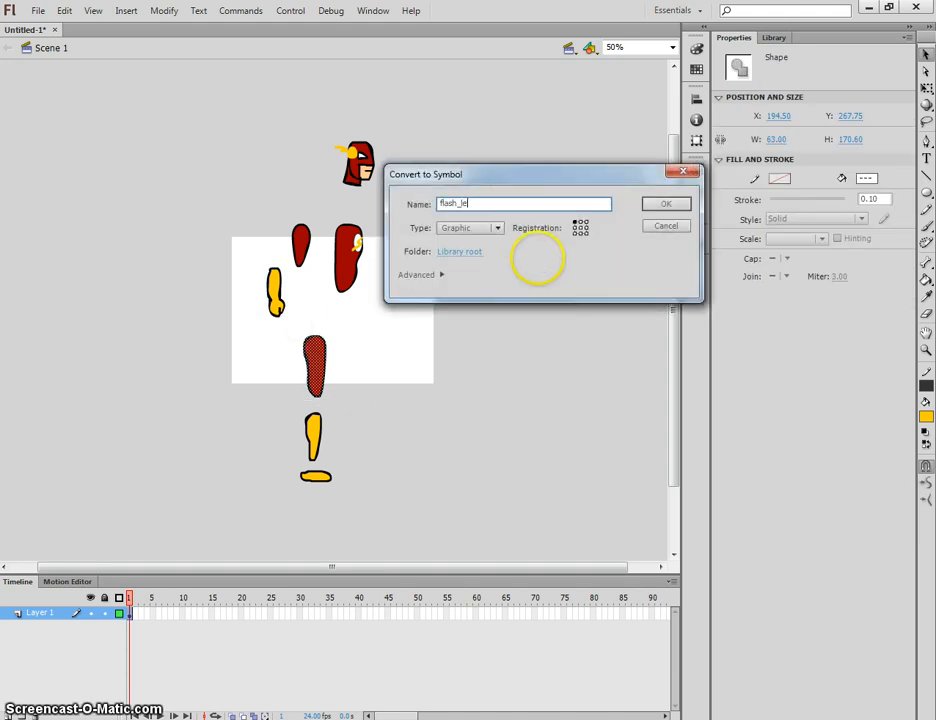
type("g_upper")
key("Return")
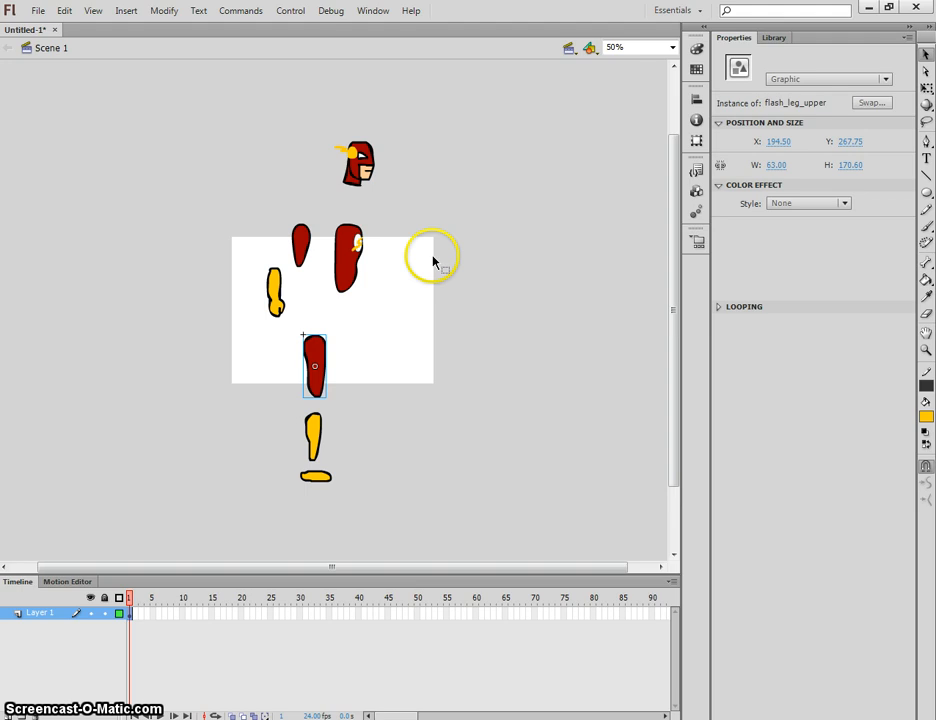
- Select the yellow lower leg and convert it to a Graphic symbol named flash_leg_lower
left_click(283, 400)
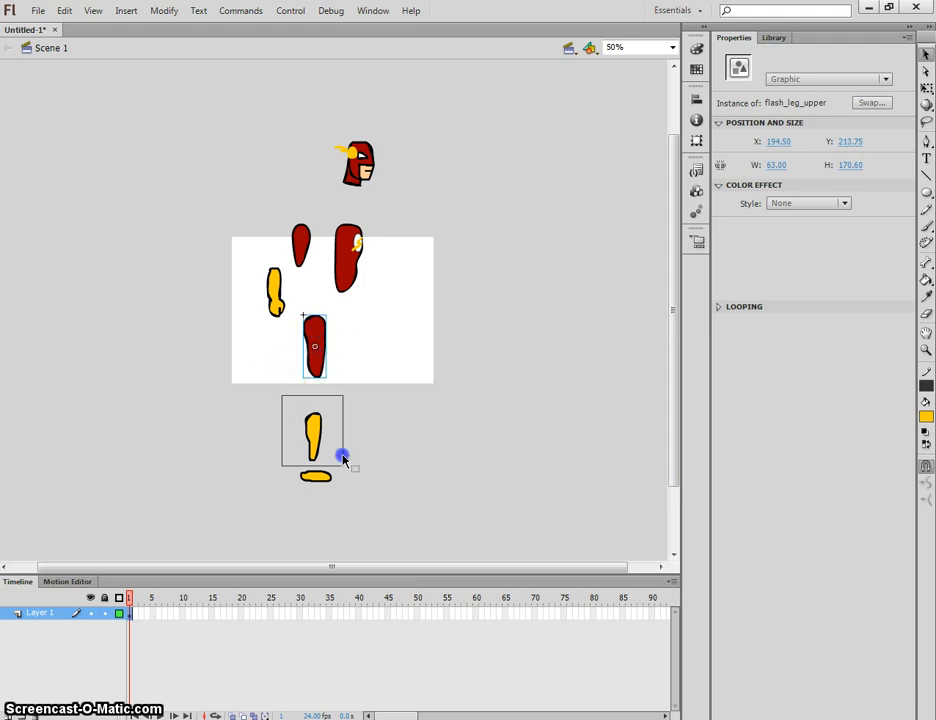
left_click_drag(342, 458, 342, 458)
key("F8")
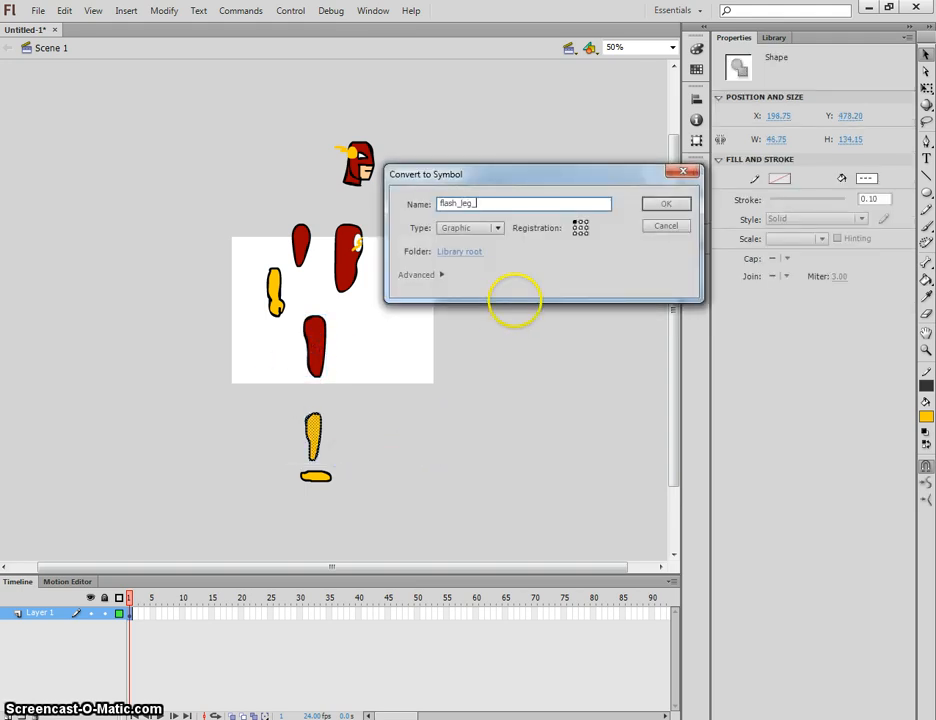
key("Return")
- Select the yellow foot at the bottom of the figure and convert it to a Graphic symbol named flash_foot
left_click_drag(290, 469, 353, 507)
left_click_drag(291, 471, 291, 471)
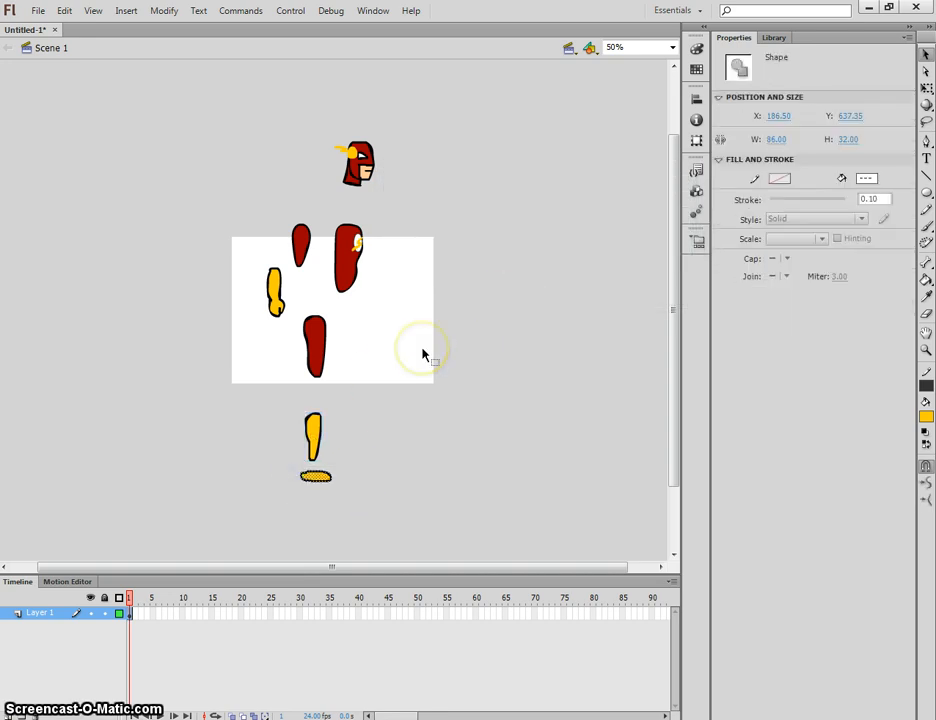
key("F8")
type("fla")
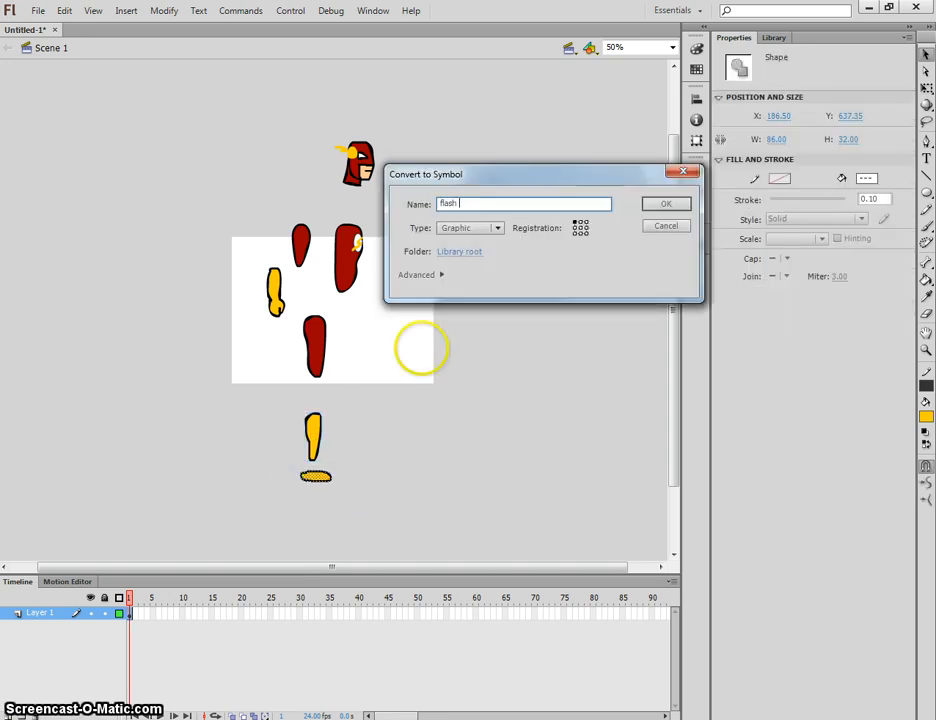
type("sh_foot")
key("Return")
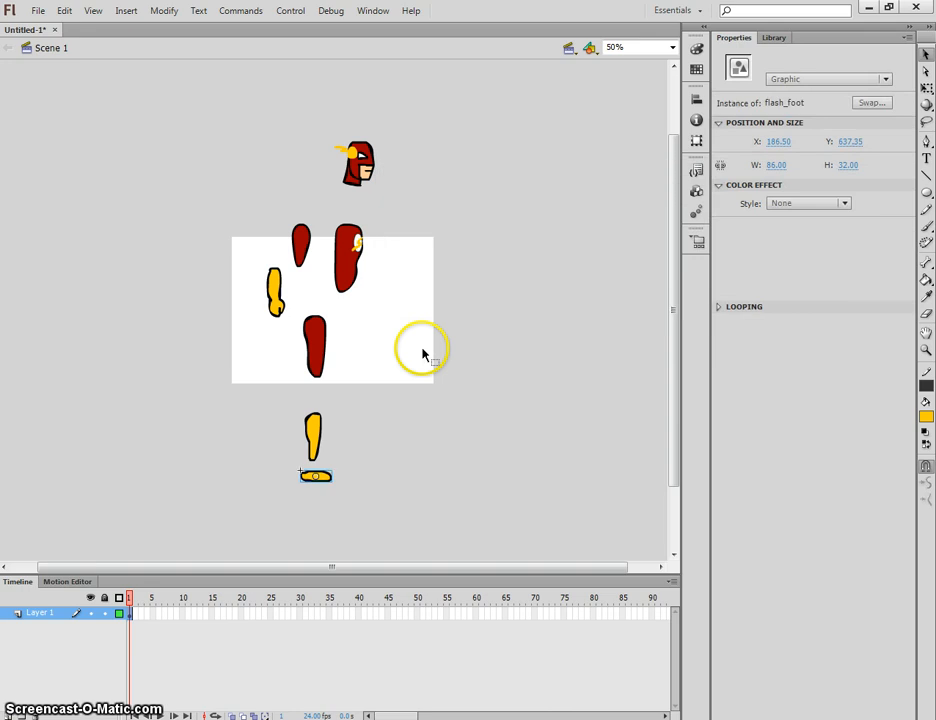
- Check the body-part symbols in the library and delete all their instances from the stage
left_click(787, 37)
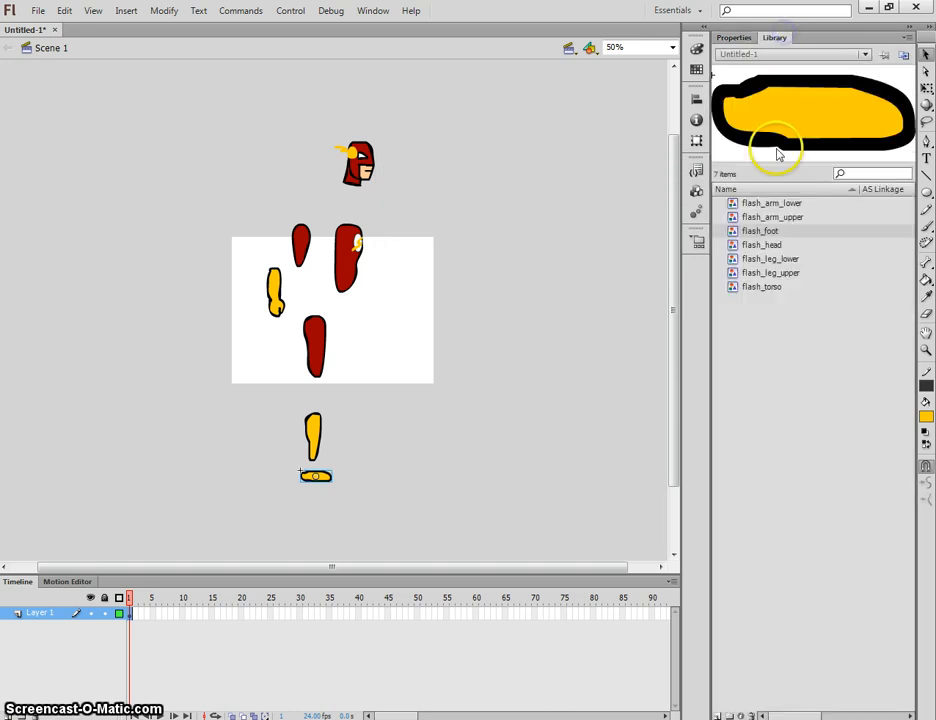
left_click(787, 232)
left_click(788, 260)
left_click(789, 286)
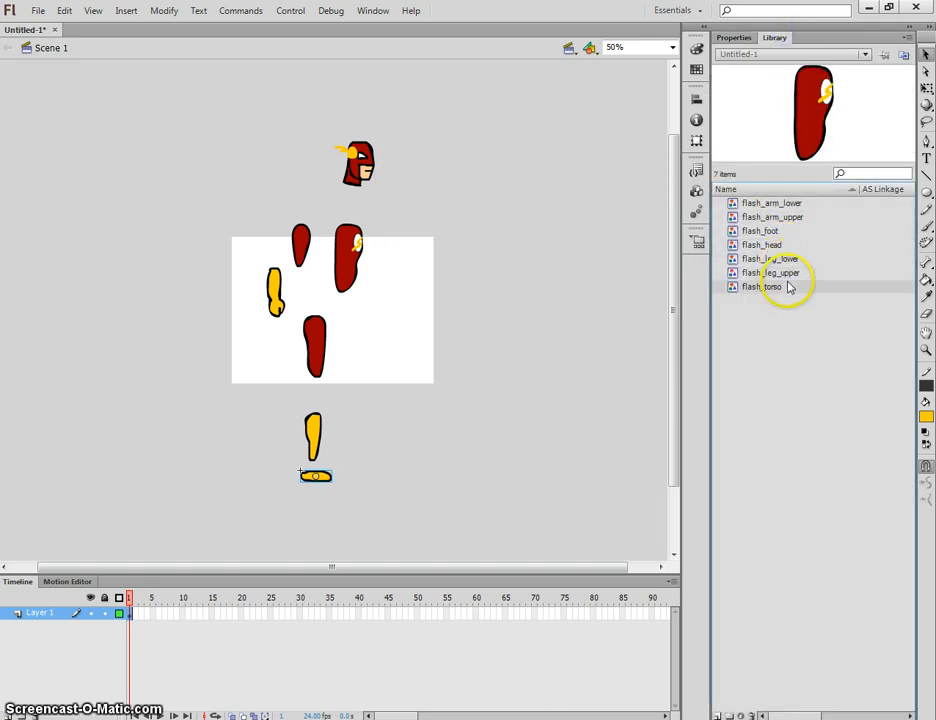
left_click_drag(231, 121, 487, 497)
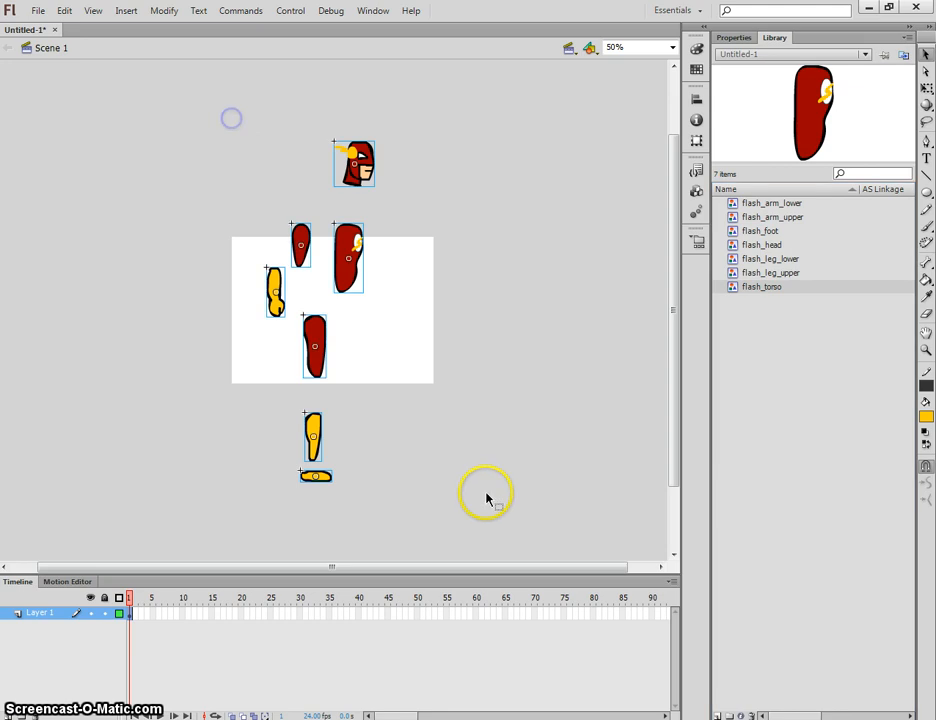
key("Delete")
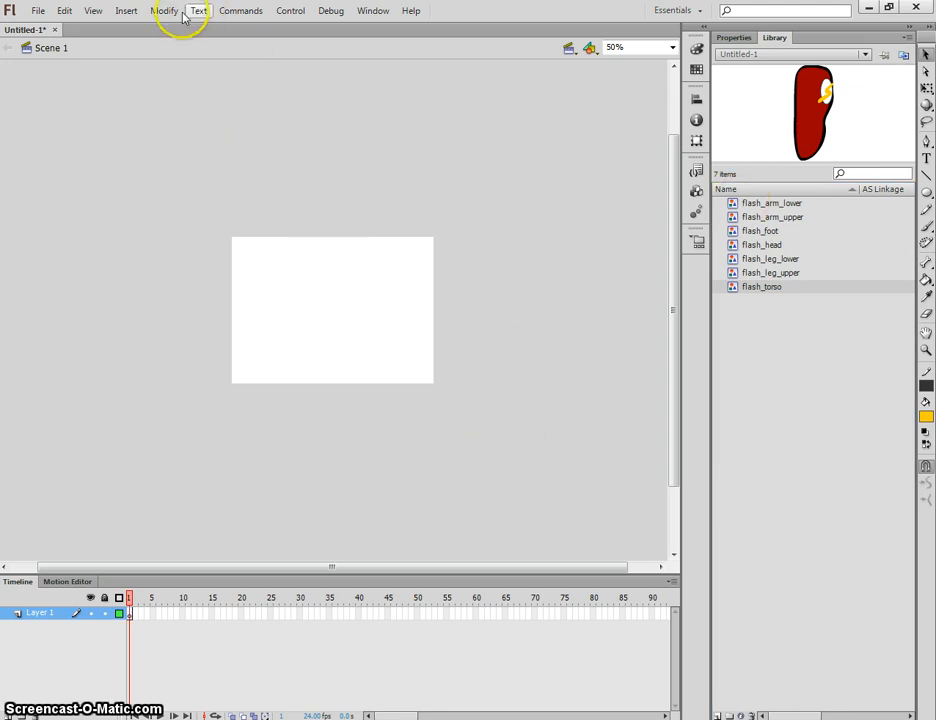
- Create a new symbol of type Movie Clip named The Flash
key("ctrl+1")
left_click(125, 11)
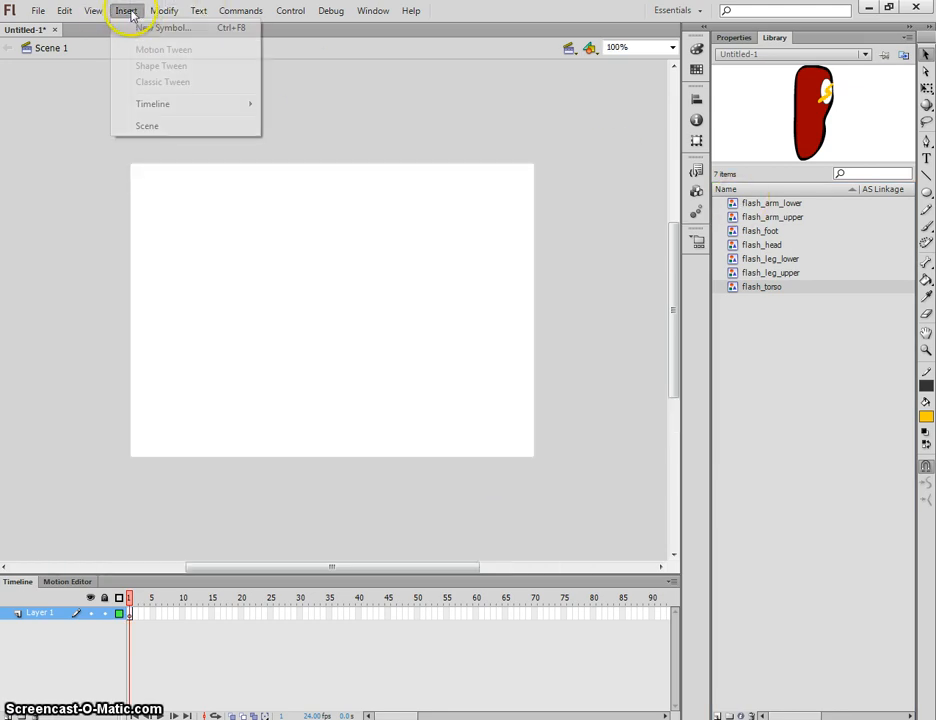
left_click(158, 28)
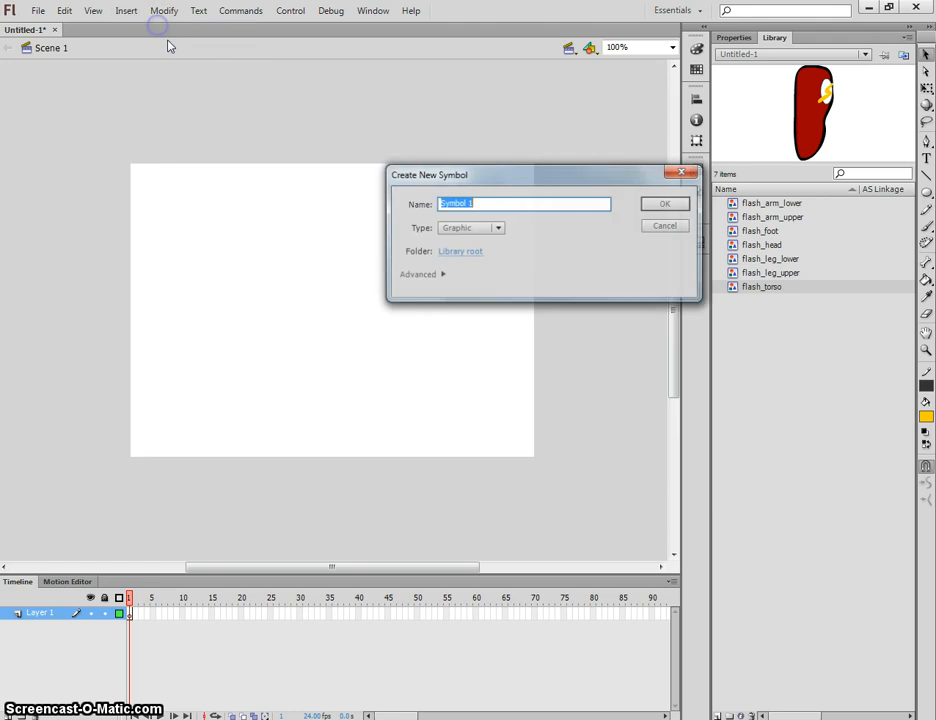
left_click(493, 230)
left_click(484, 243)
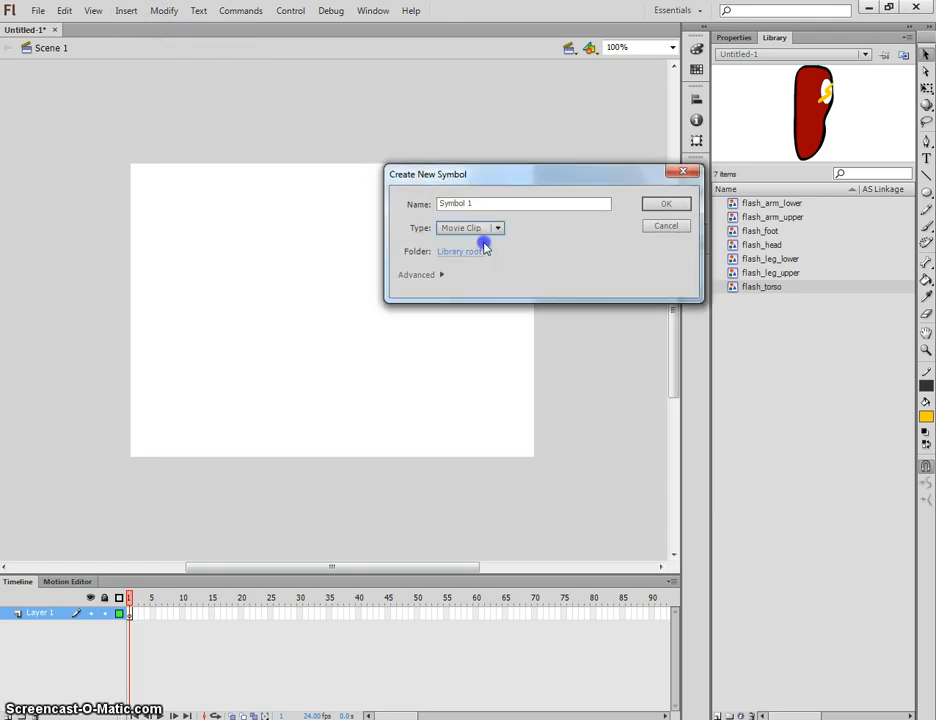
double_click(470, 204)
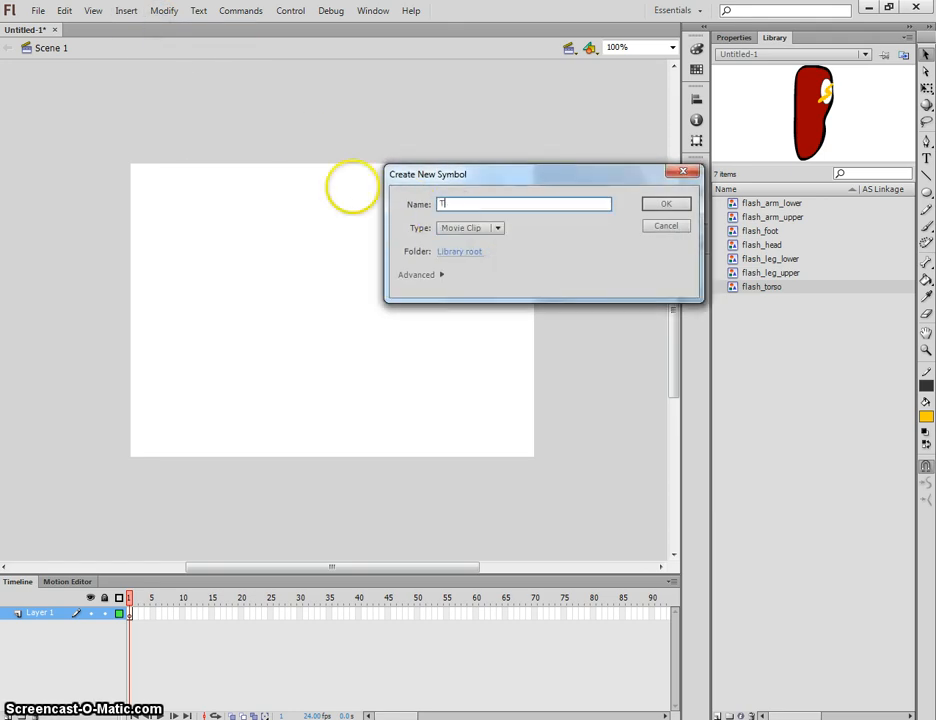
type("The Flash")
key("Return")
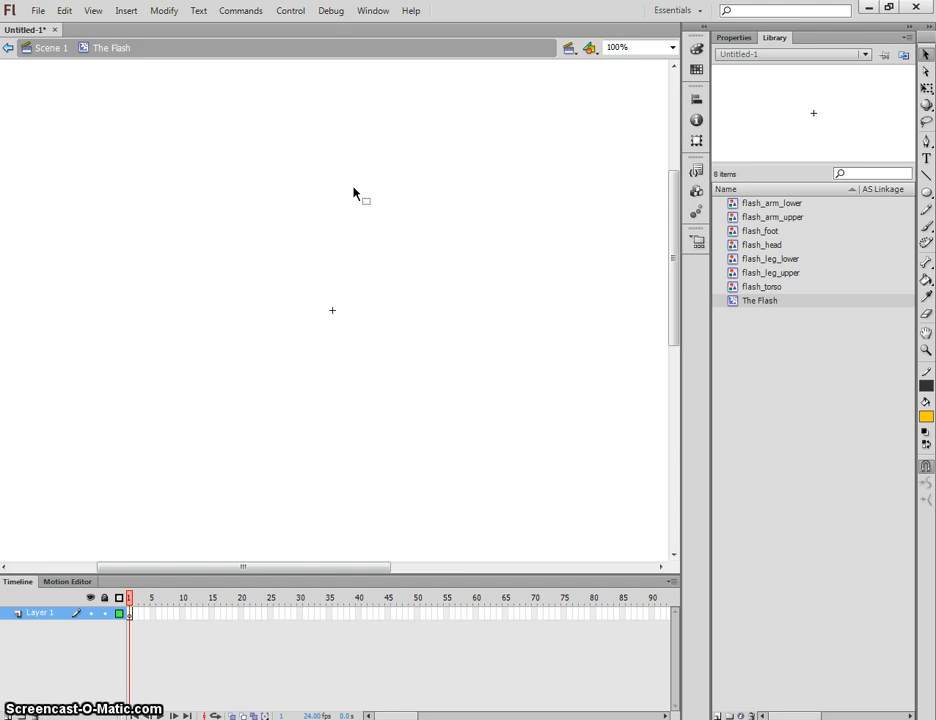
- Reopen The Flash movie clip for editing from Scene 1 and place flash_torso at its centre with flash_head on top
left_click(51, 52)
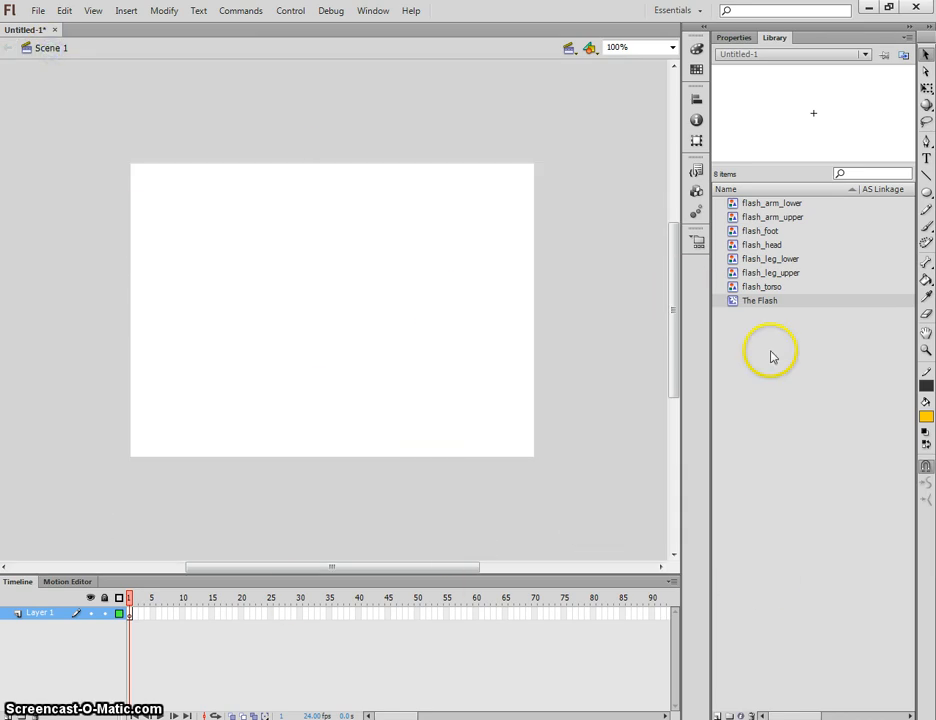
double_click(732, 303)
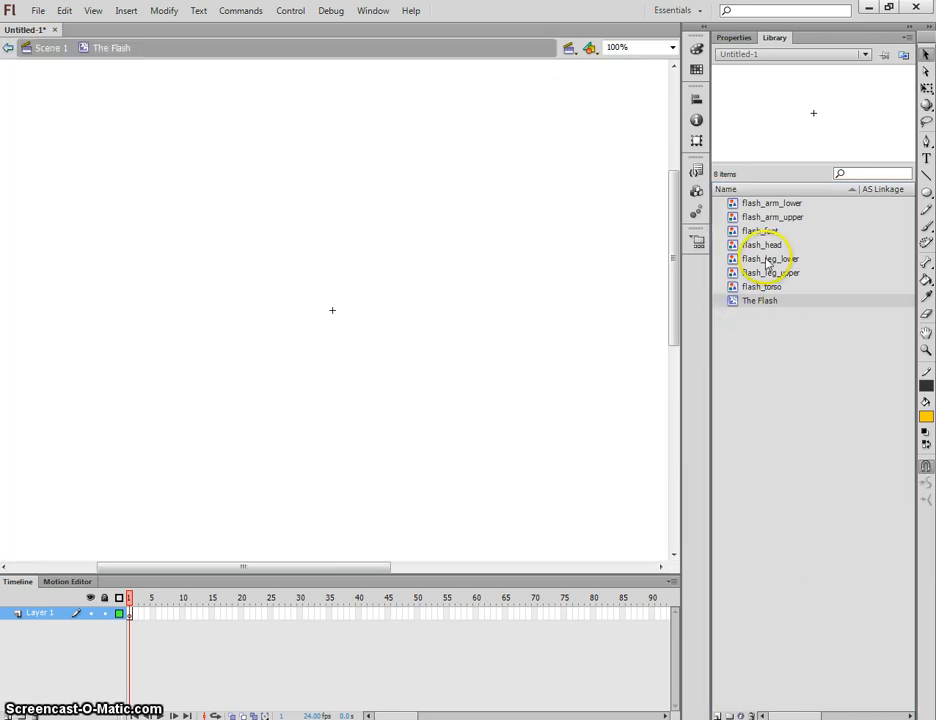
left_click(736, 288)
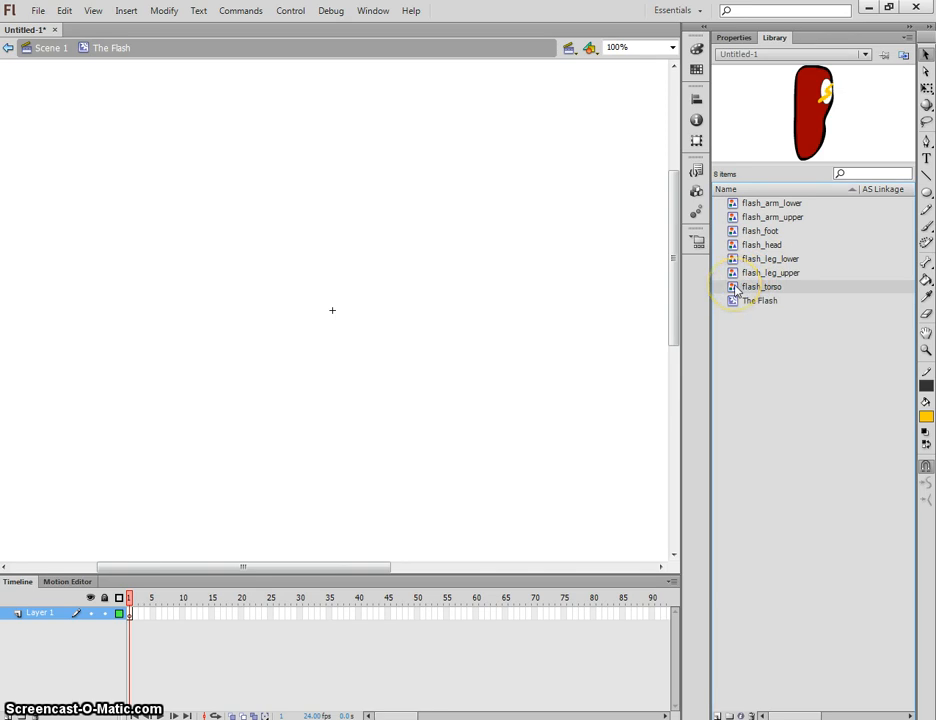
left_click_drag(736, 290, 336, 290)
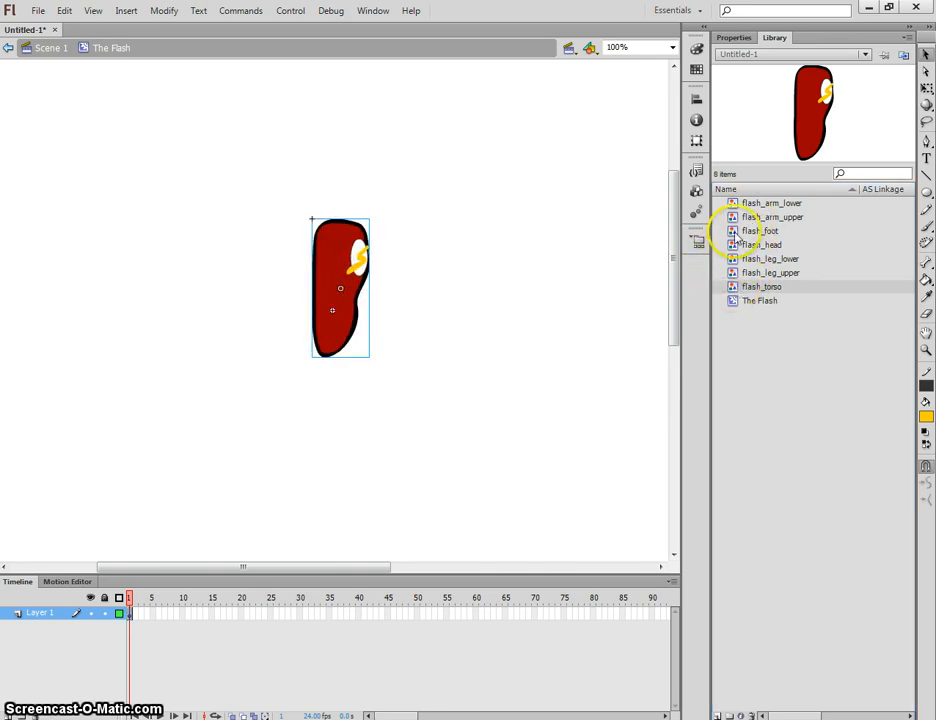
left_click_drag(735, 248, 390, 205)
left_click(517, 210)
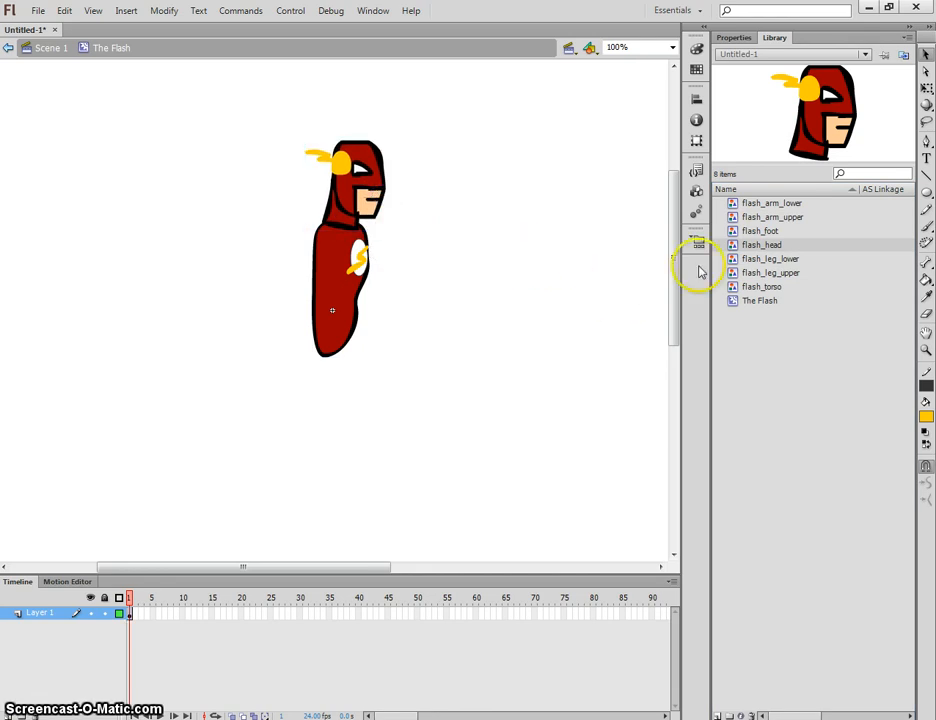
- Add flash_arm_upper over the torso at the shoulder and flash_arm_lower hanging from its lower end
left_click(781, 274)
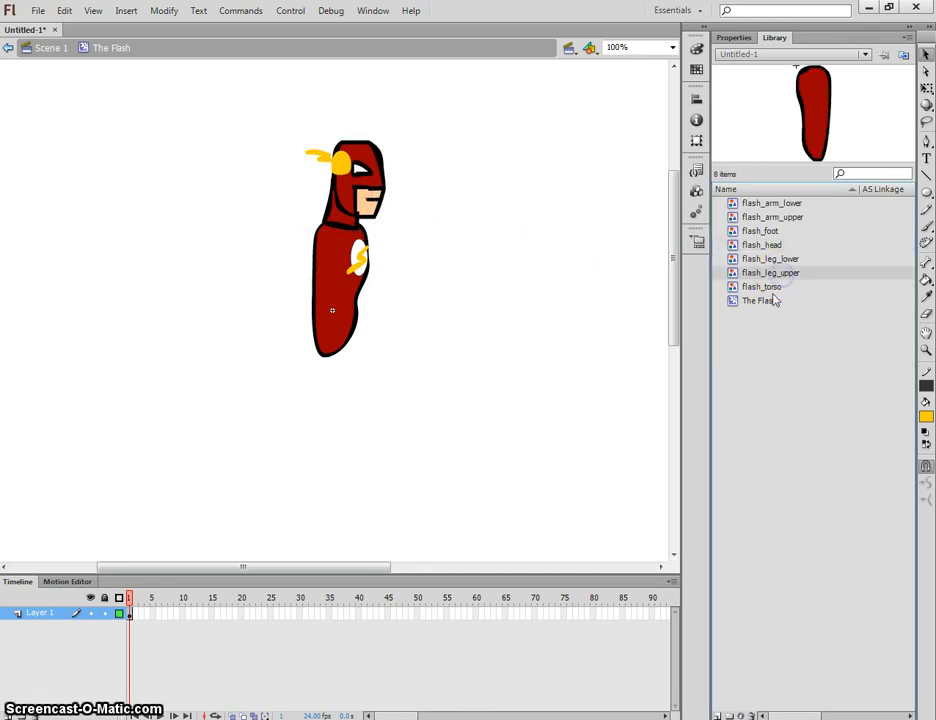
left_click(768, 203)
left_click(780, 218)
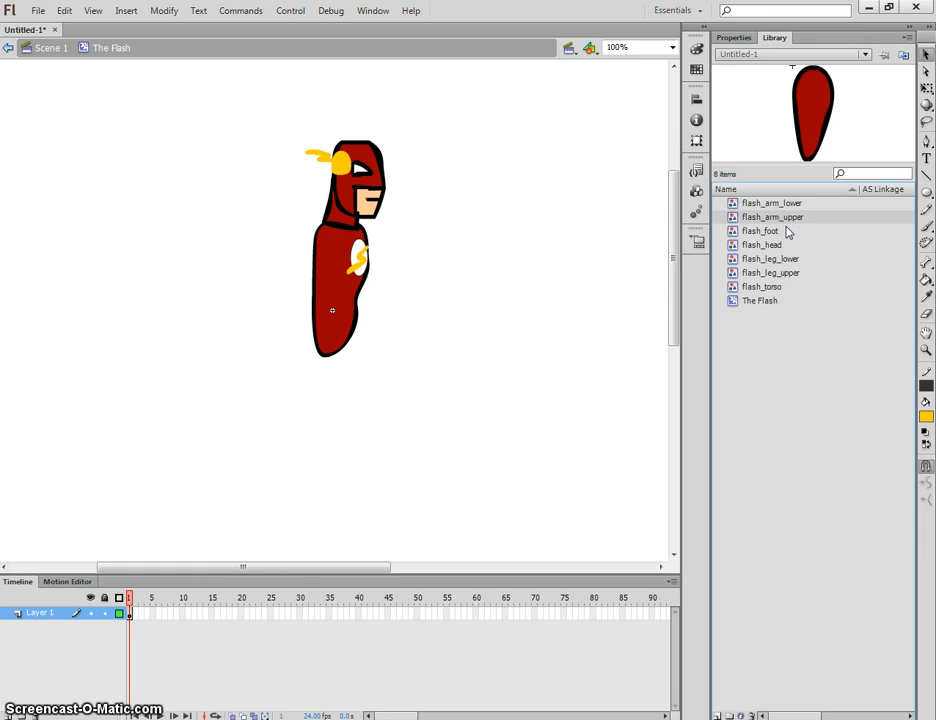
left_click_drag(788, 222, 328, 258)
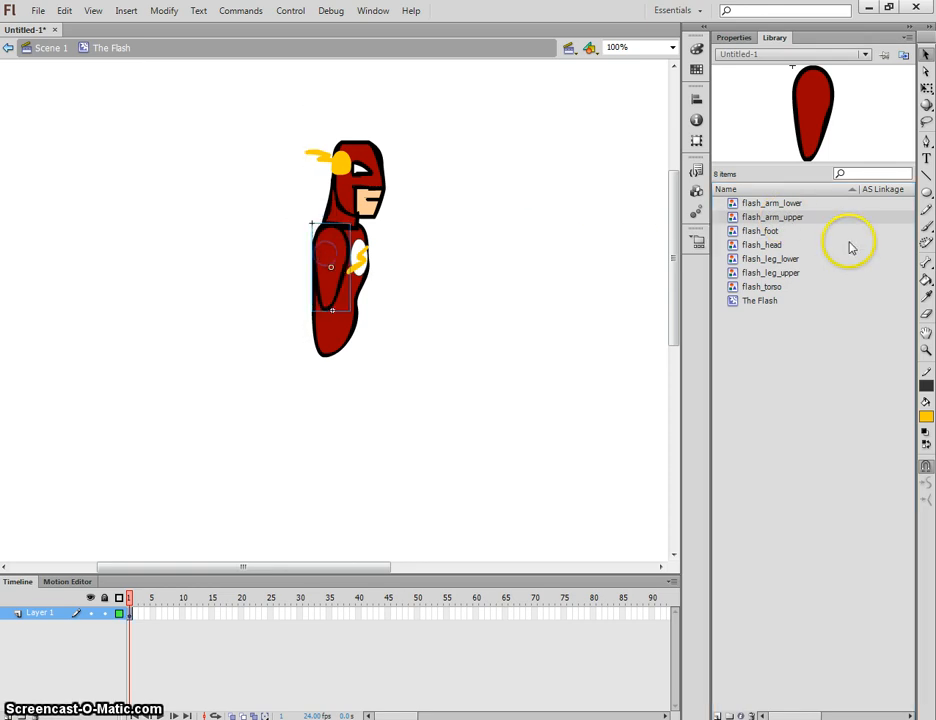
left_click_drag(771, 203, 328, 332)
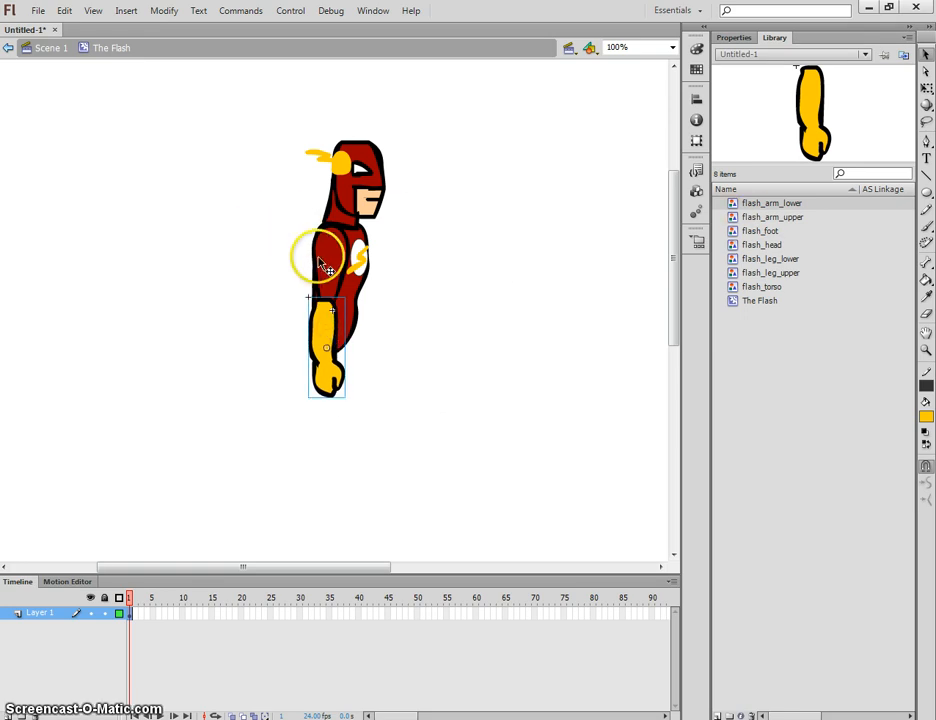
- Move the upper arm and lower arm out behind the torso and lift the head above it, leaving gaps between the parts
left_click_drag(320, 260, 234, 243)
left_click_drag(325, 354, 232, 374)
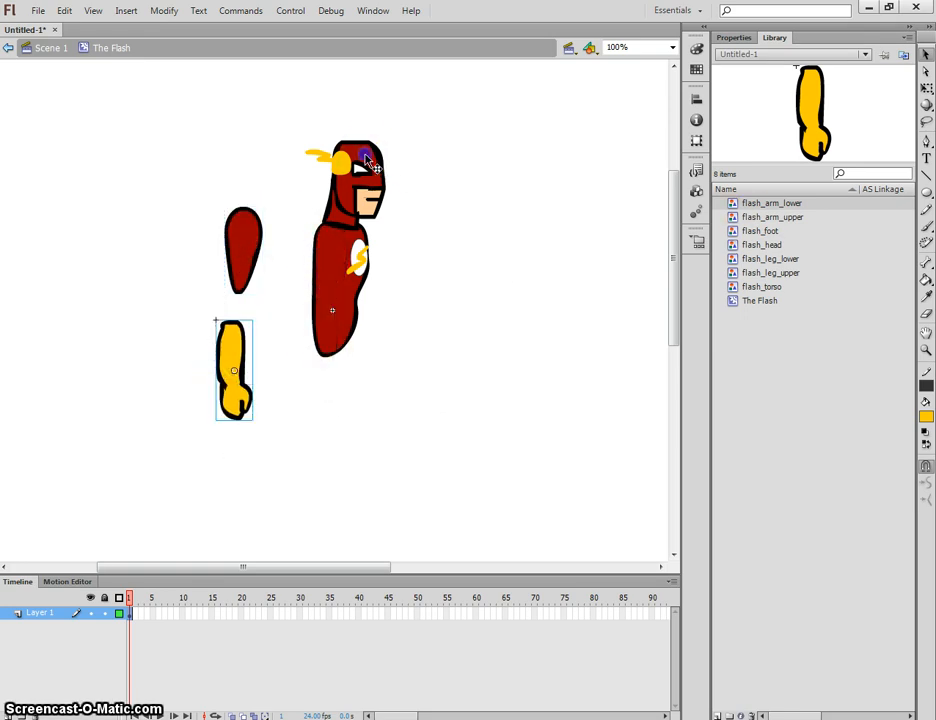
left_click_drag(355, 185, 328, 143)
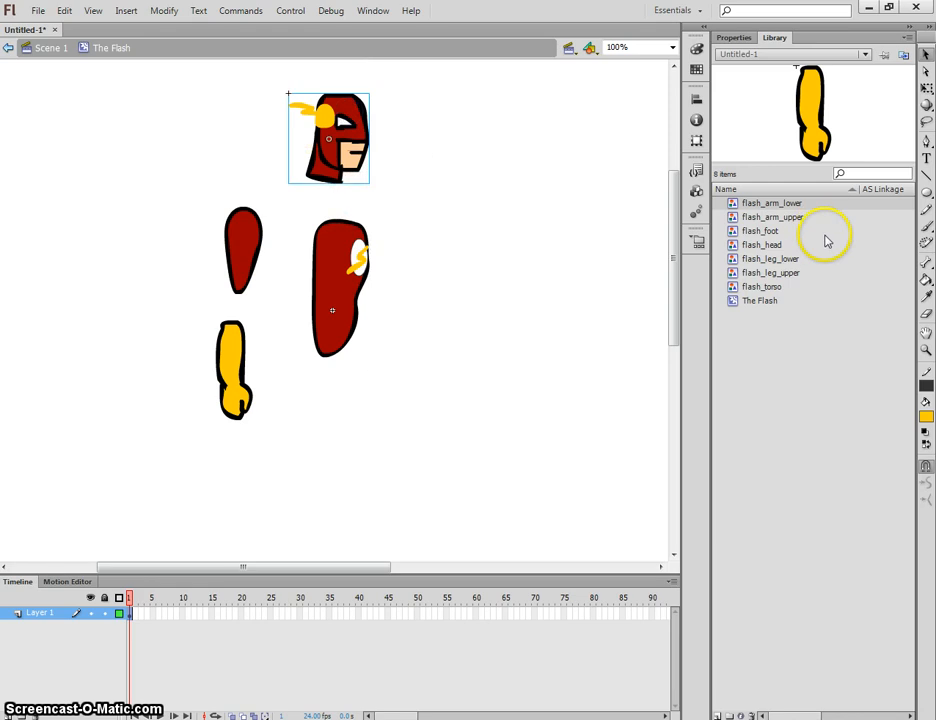
- Add a second flash_arm_upper and flash_arm_lower in front of the torso, spaced apart one below the other
left_click(777, 217)
left_click_drag(745, 218, 392, 250)
left_click(783, 203)
left_click_drag(783, 203, 462, 322)
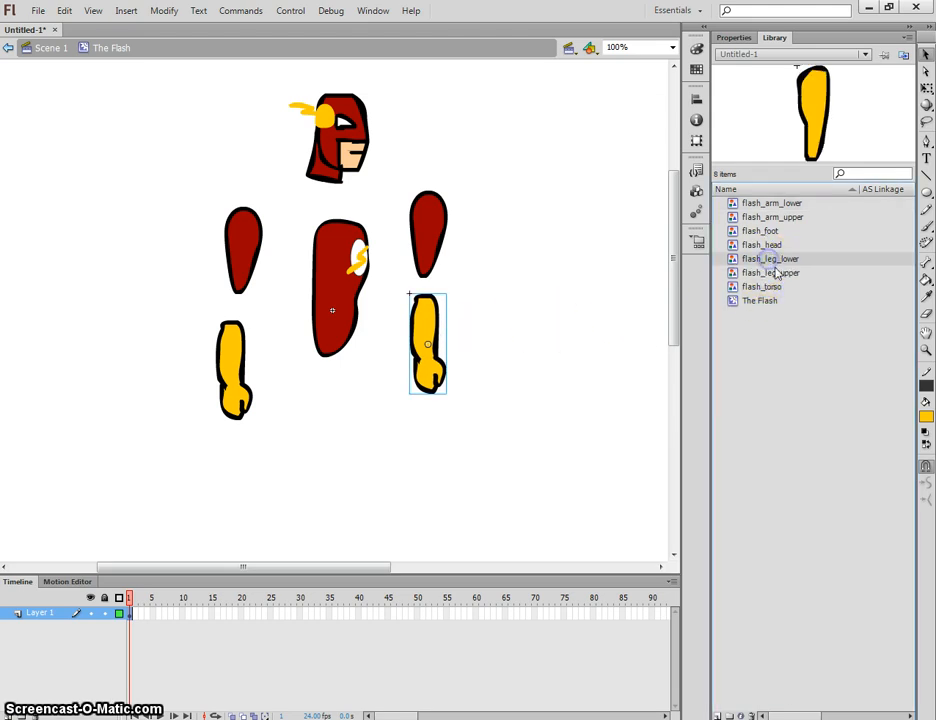
- Place two flash_leg_upper instances side by side below the torso
left_click(740, 260)
left_click_drag(740, 260, 806, 286)
left_click(762, 275)
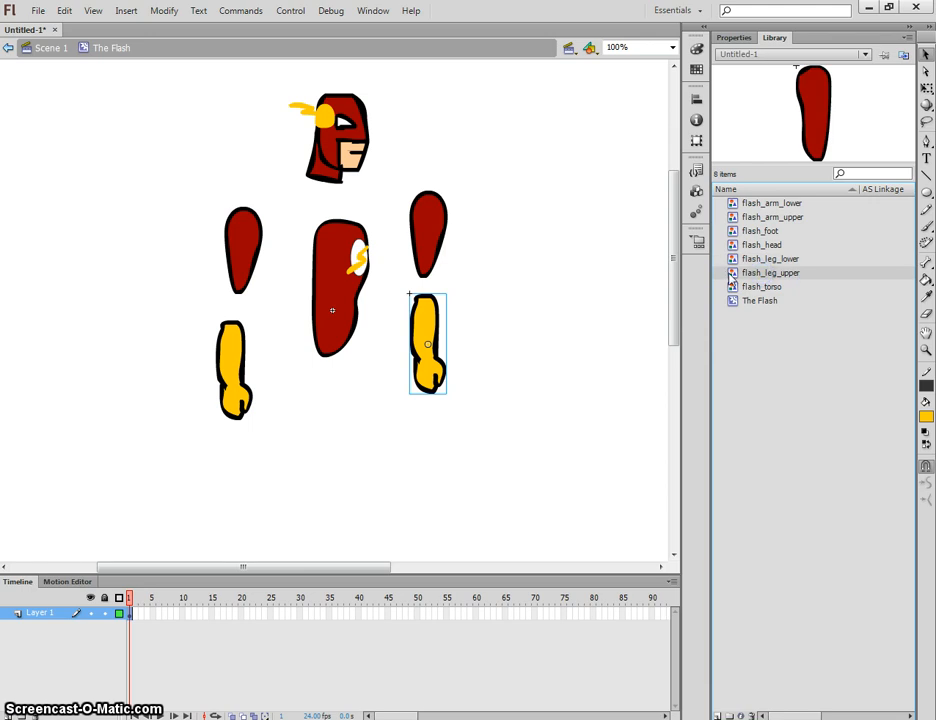
left_click_drag(730, 276, 292, 476)
left_click_drag(736, 276, 372, 474)
scroll(506, 393, "down", 3)
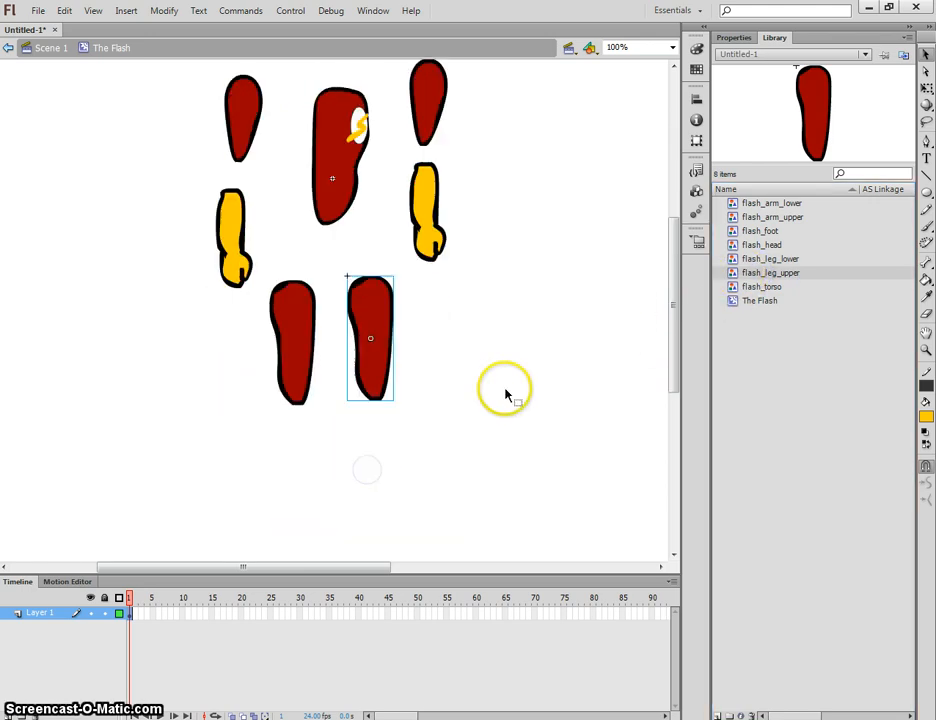
- Place a flash_leg_lower instance beneath each upper leg, leaving a small gap
left_click(740, 260)
left_click_drag(738, 261, 291, 476)
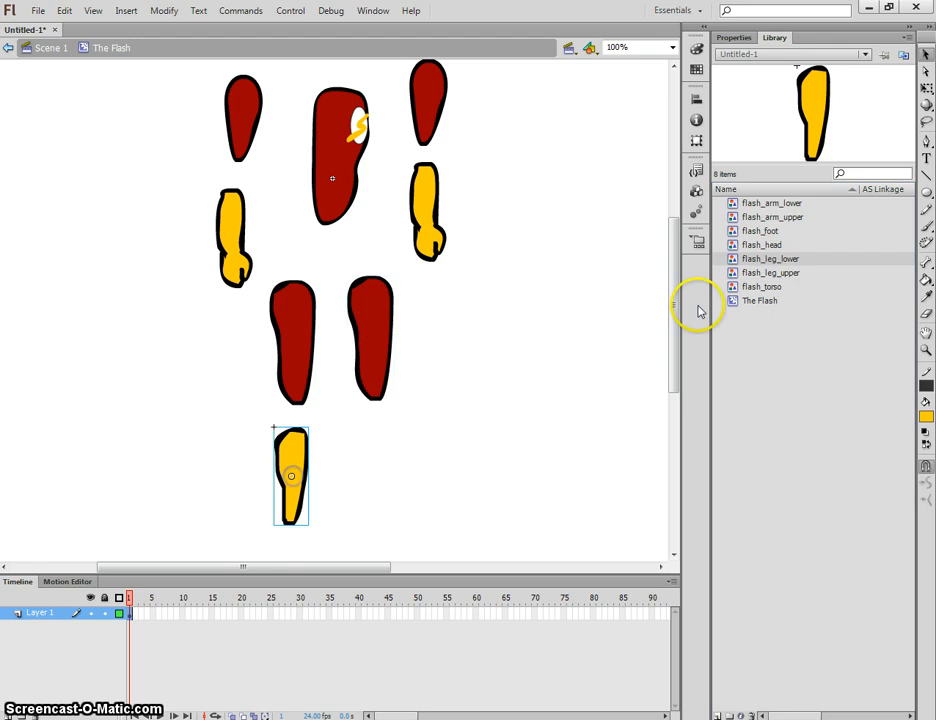
left_click_drag(742, 261, 370, 470)
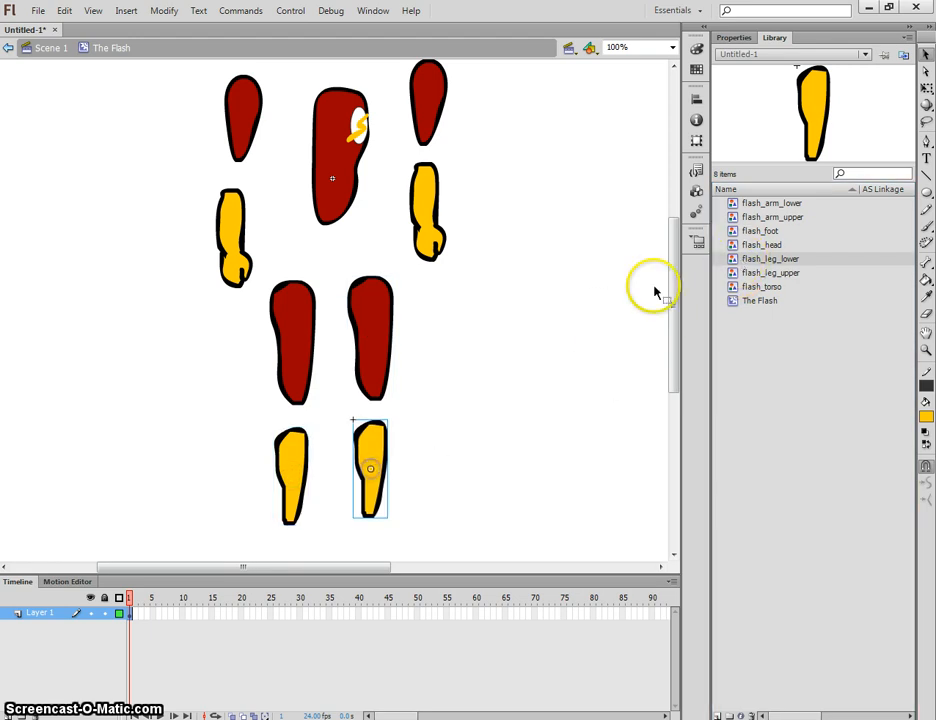
- Place a flash_foot instance beneath each lower leg
left_click_drag(756, 232, 595, 418)
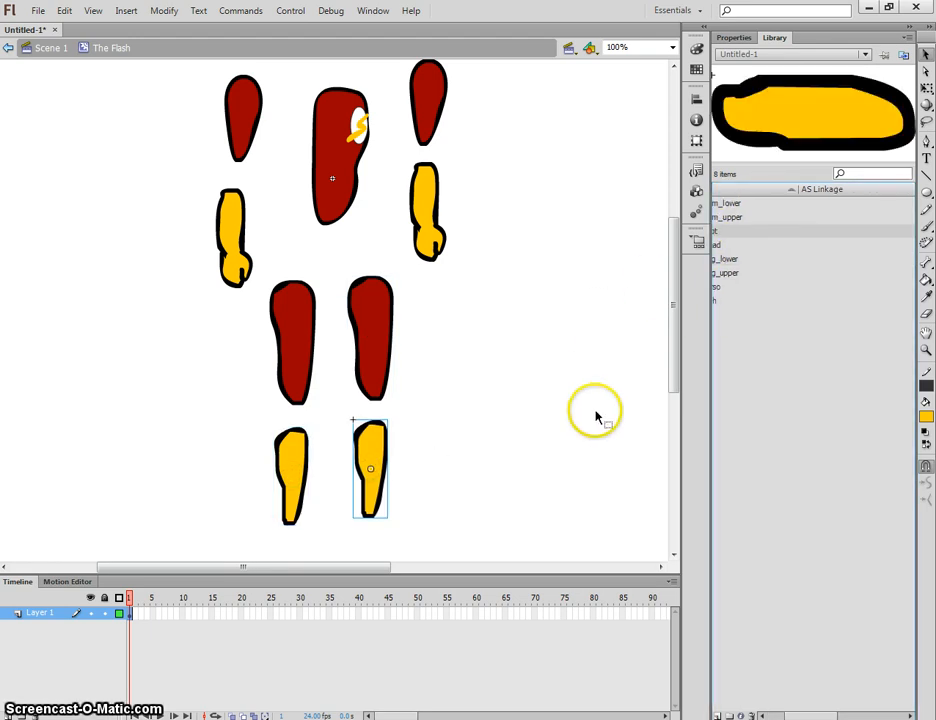
left_click(666, 323)
left_click_drag(673, 343, 696, 369)
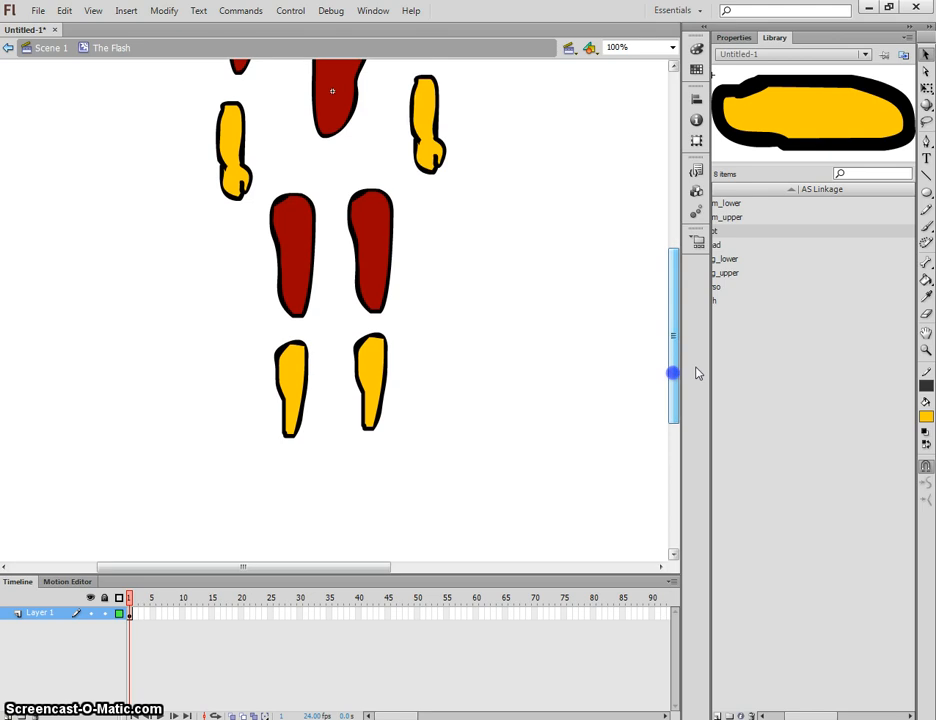
left_click_drag(735, 231, 307, 474)
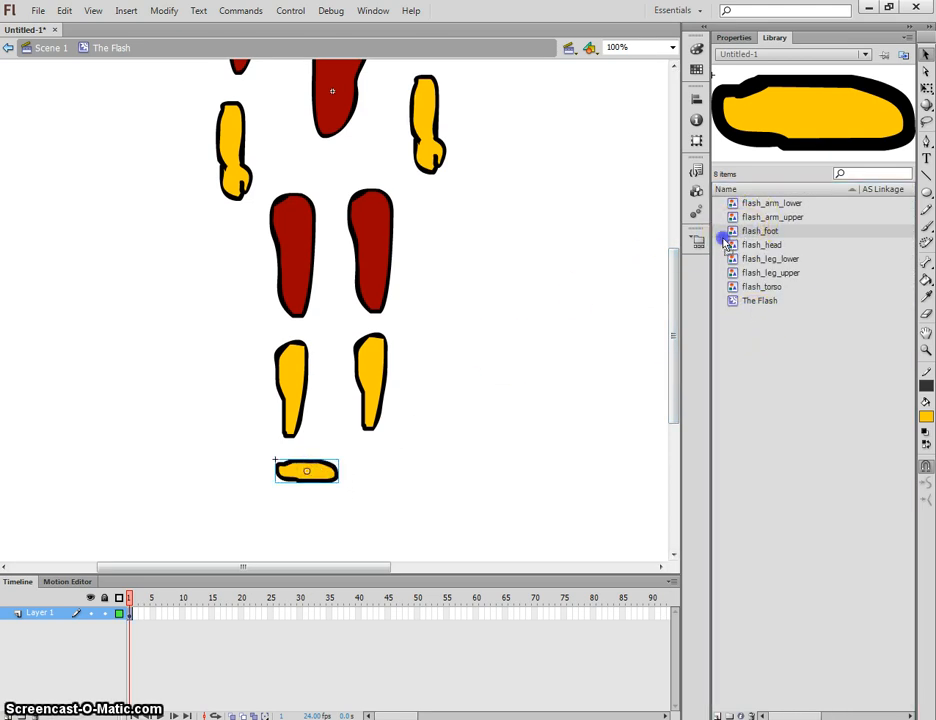
left_click_drag(725, 240, 389, 477)
scroll(497, 403, "up", 3)
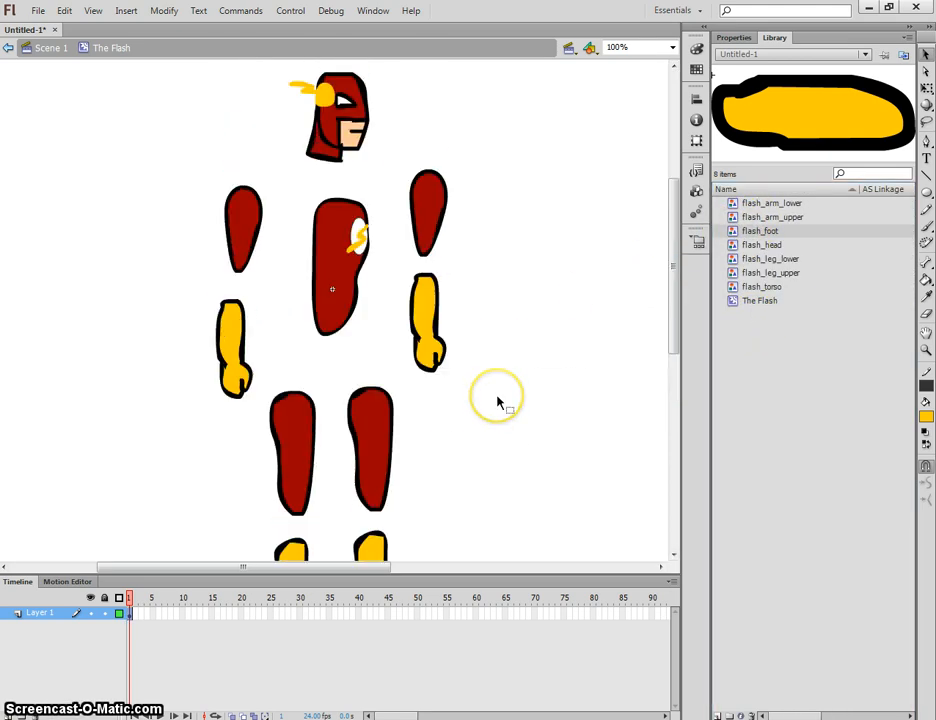
key("ctrl+minus")
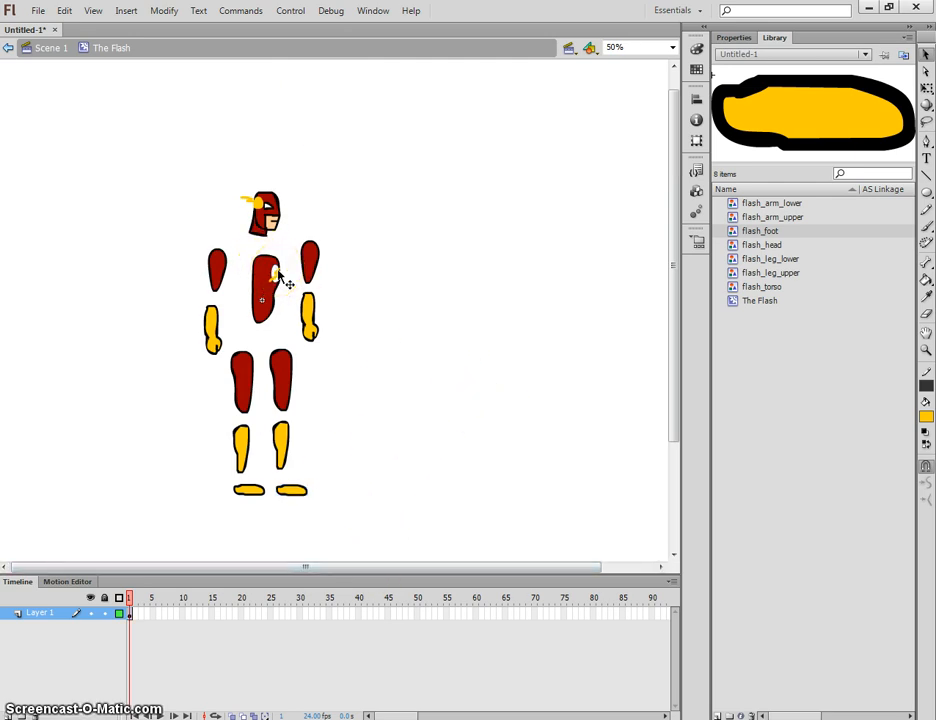
- Stretch the torso slightly taller about its centre with Free Transform and shift the head slightly forward above it
left_click(279, 272)
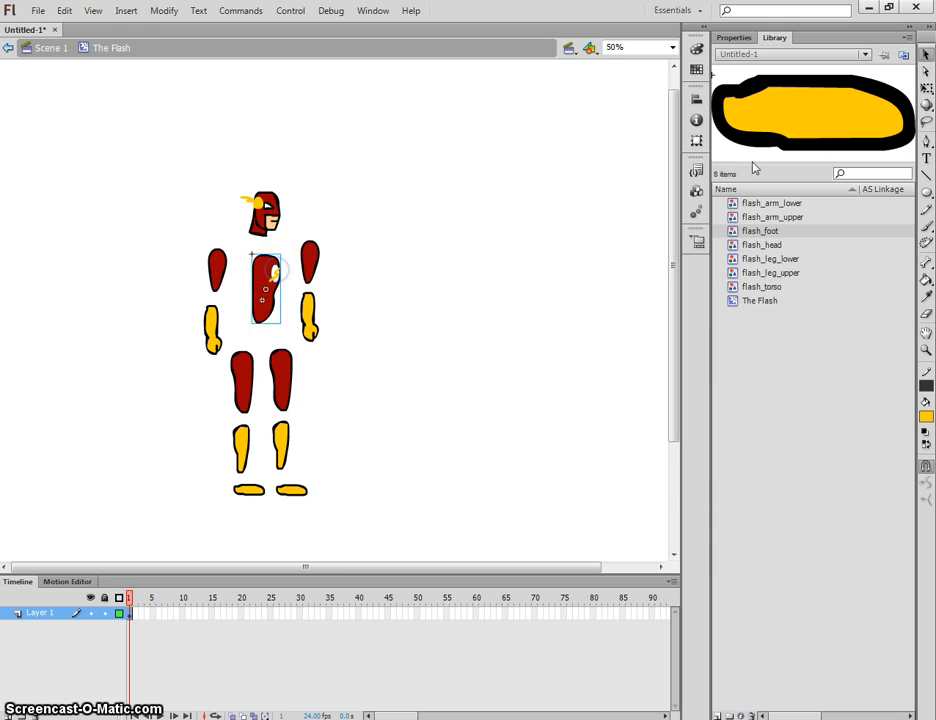
left_click(926, 87)
left_click_drag(279, 257, 284, 250)
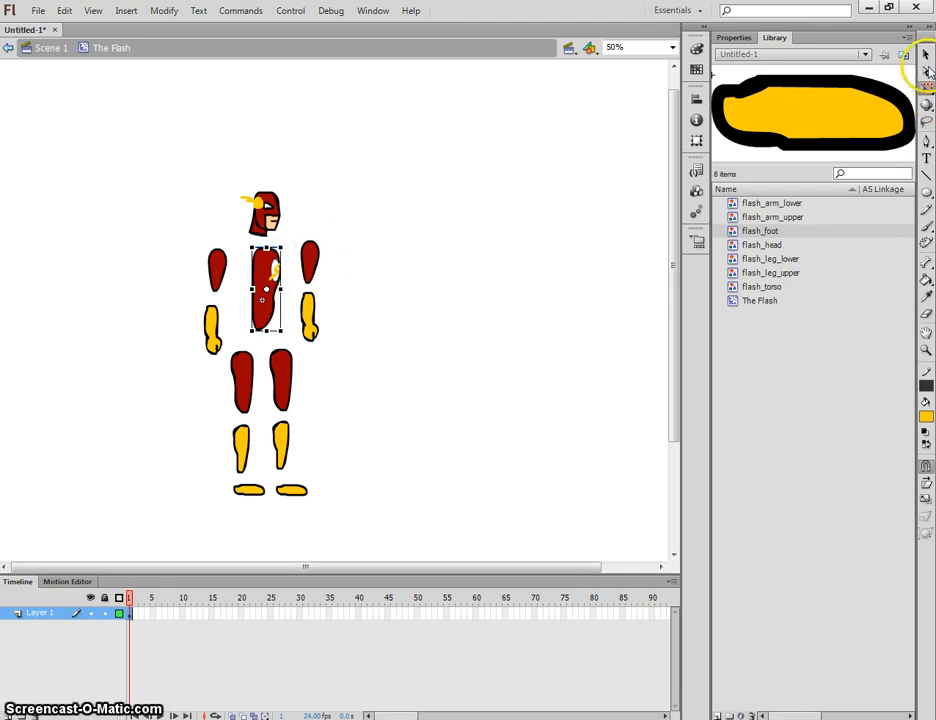
left_click(926, 52)
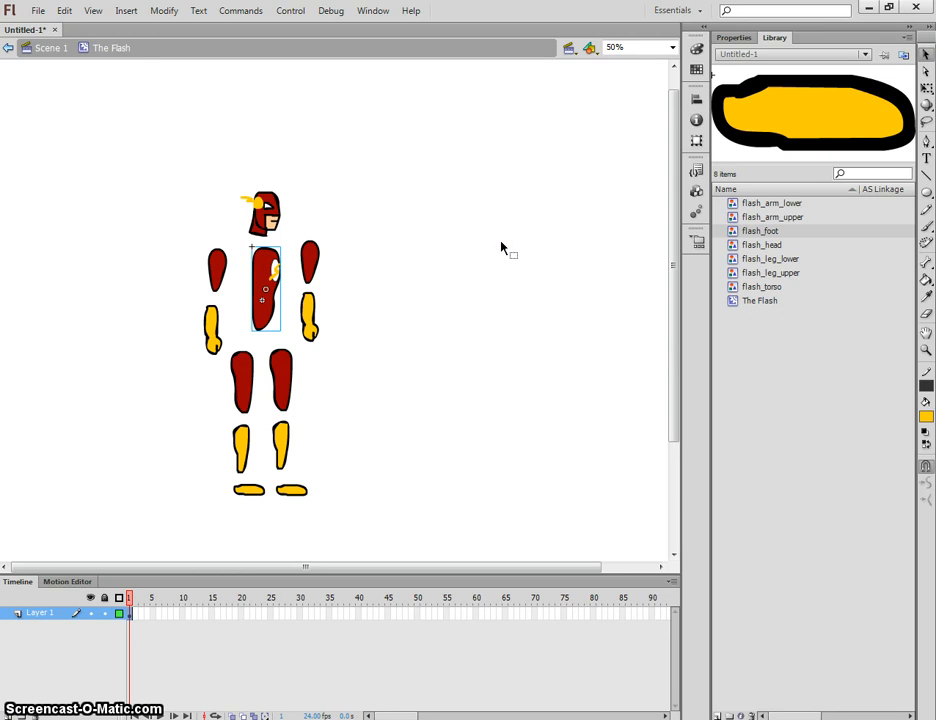
left_click(64, 10)
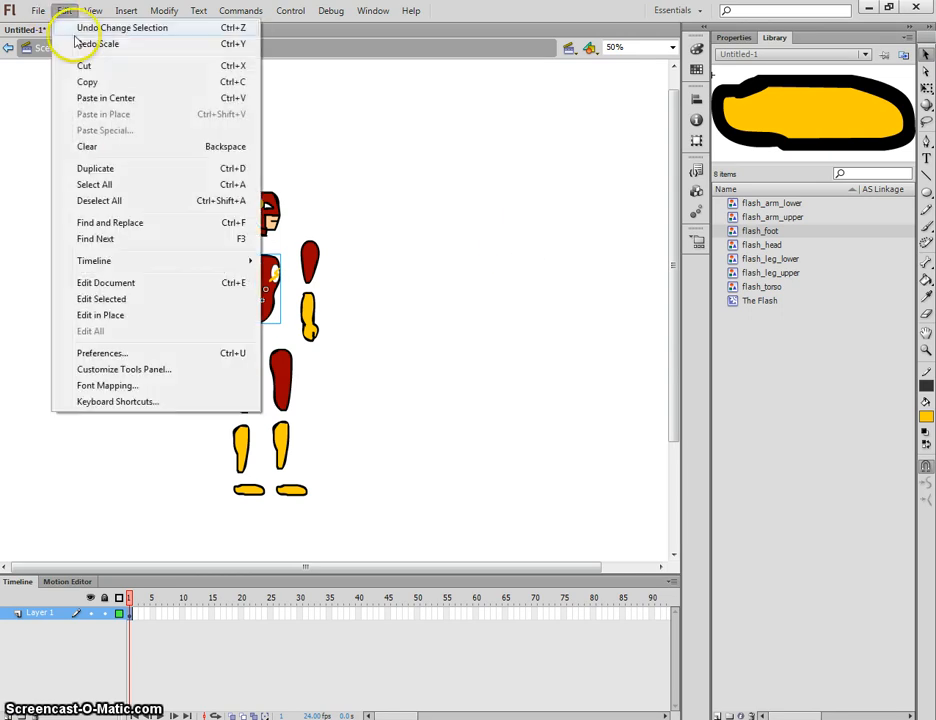
left_click(77, 43)
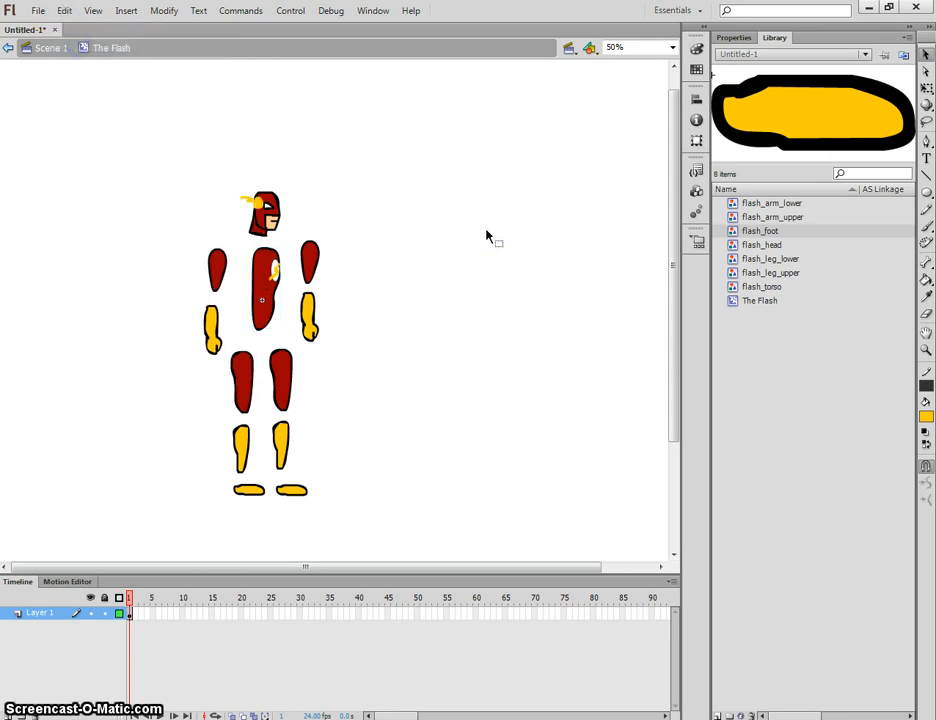
left_click(283, 215)
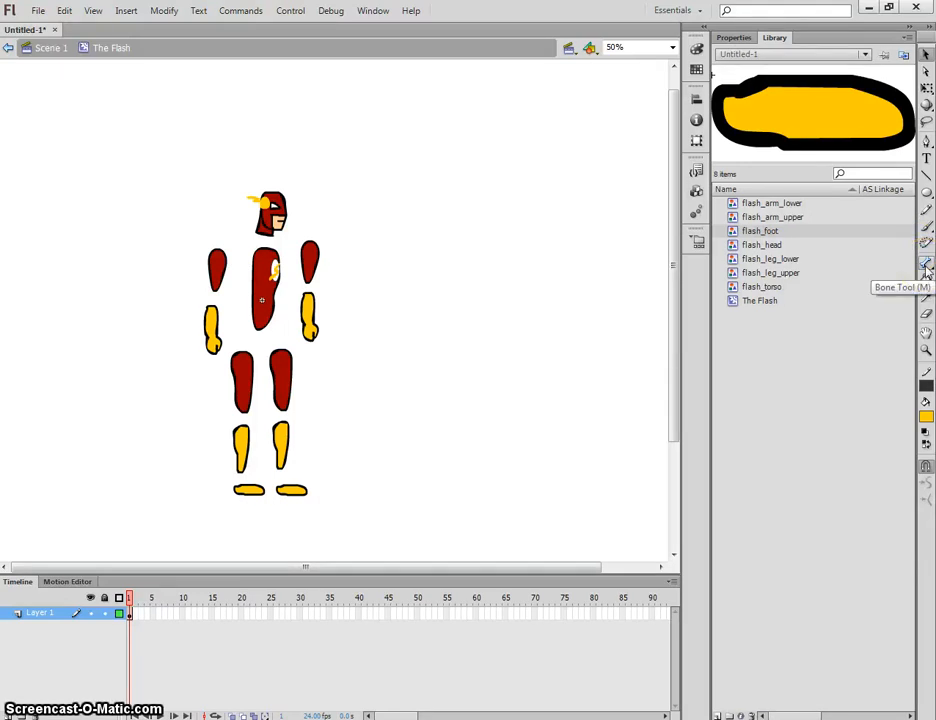
- Create a bone with the Bone tool from the base of the head's neck to the top of the torso
left_click(926, 265)
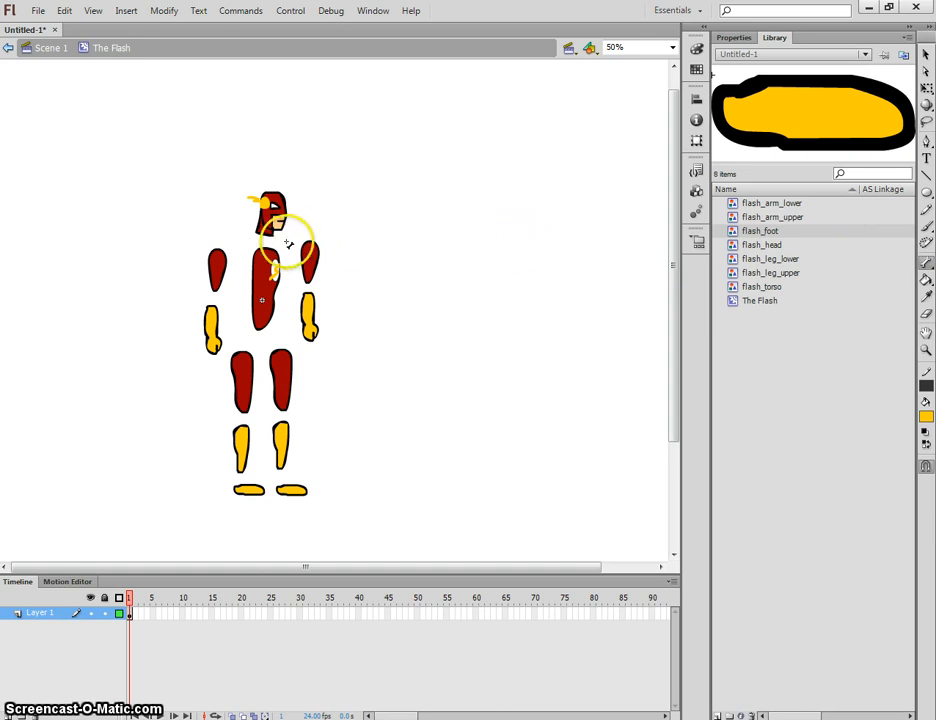
key("ctrl+=")
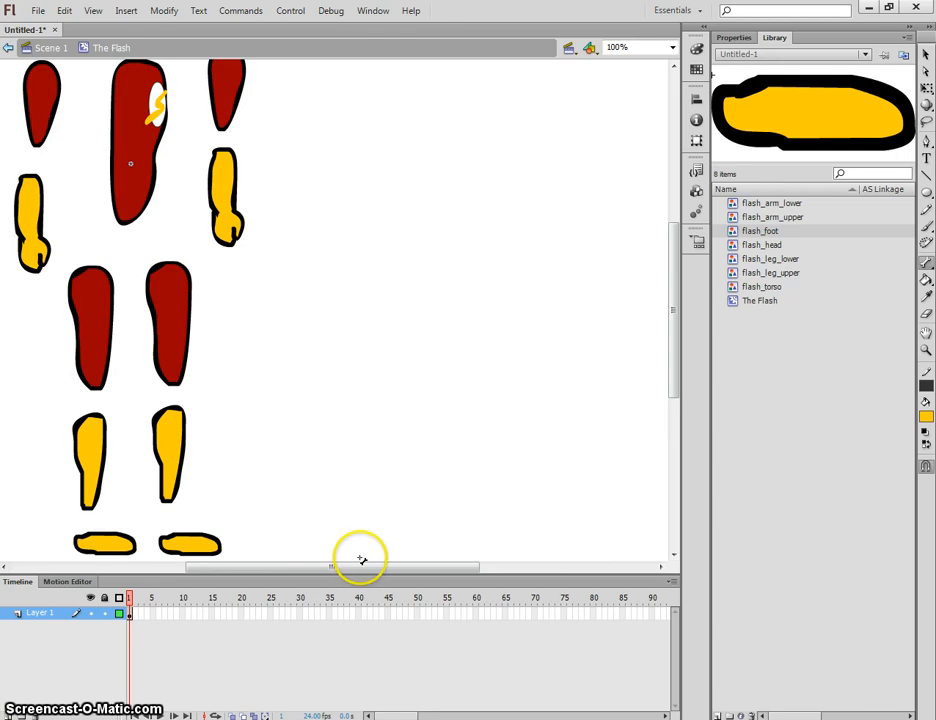
left_click_drag(356, 563, 263, 561)
key("space")
left_click_drag(353, 321, 354, 474)
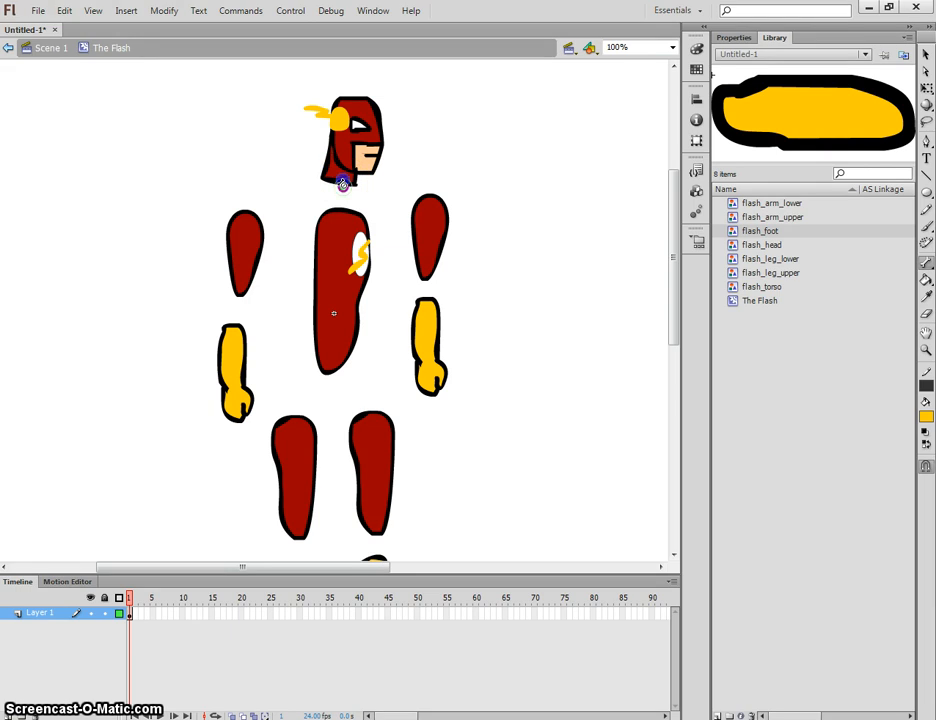
left_click_drag(343, 187, 343, 213)
- Add bones from the torso's top joint to both upper arms and from each upper arm to its lower arm
left_click_drag(343, 214, 343, 214)
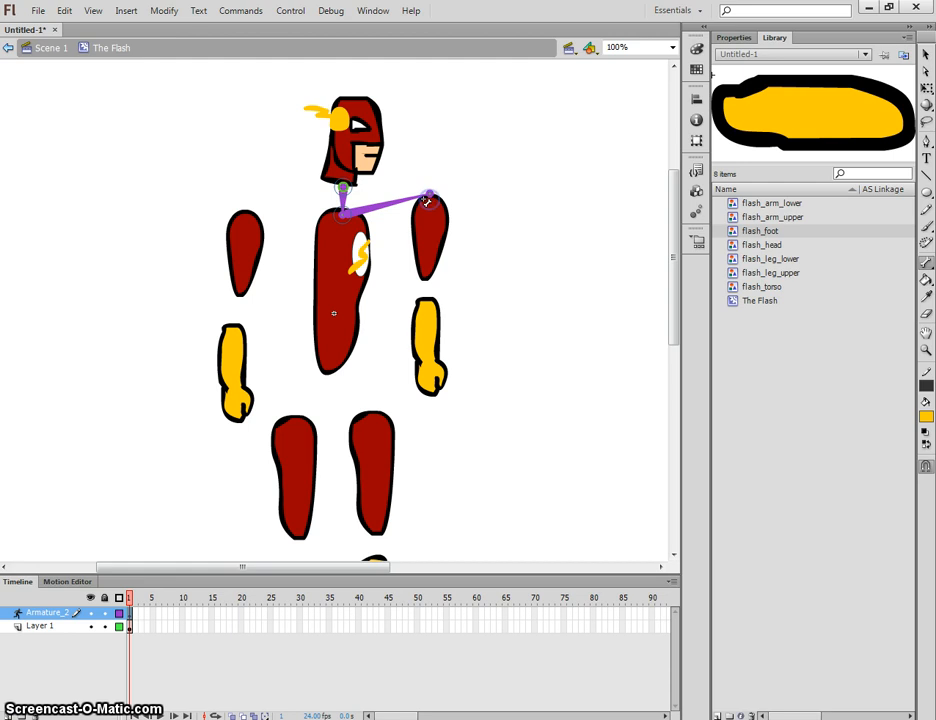
left_click(342, 216)
left_click_drag(323, 217, 245, 211)
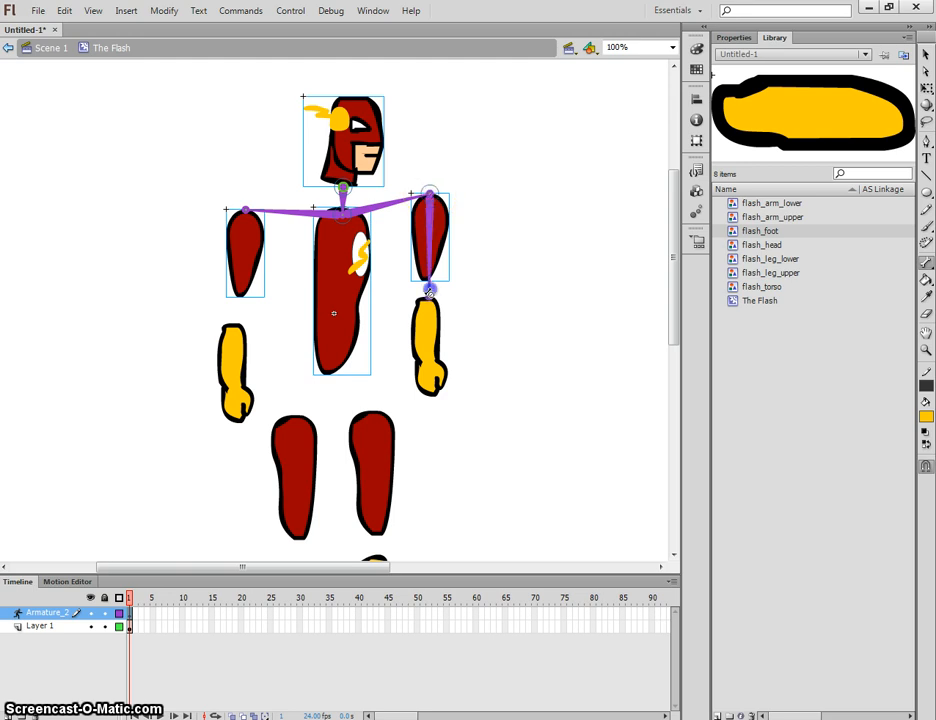
left_click_drag(429, 301, 423, 301)
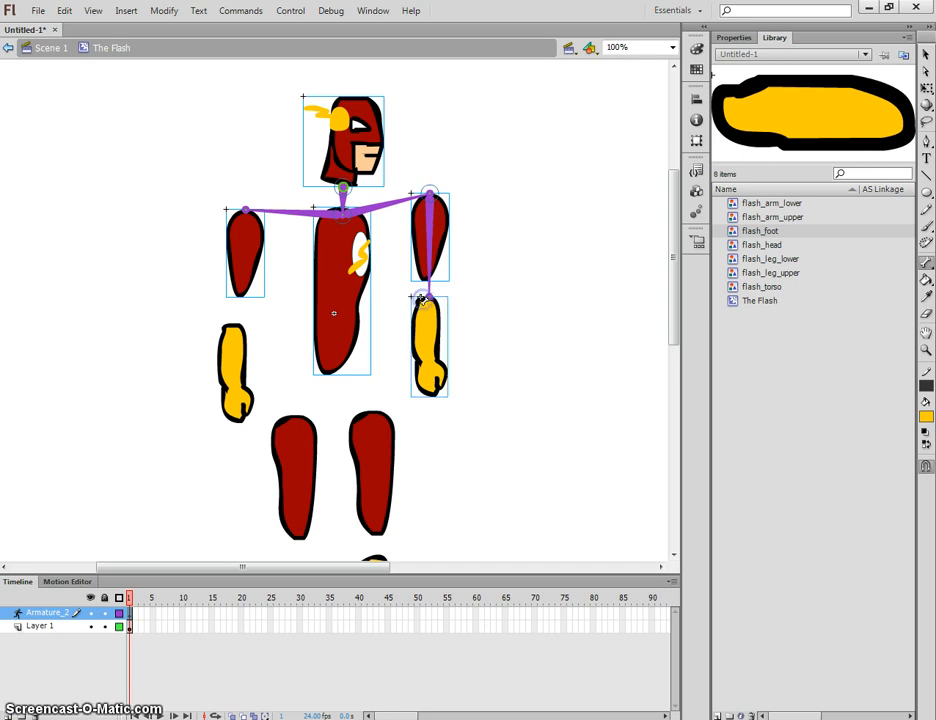
left_click_drag(245, 210, 231, 330)
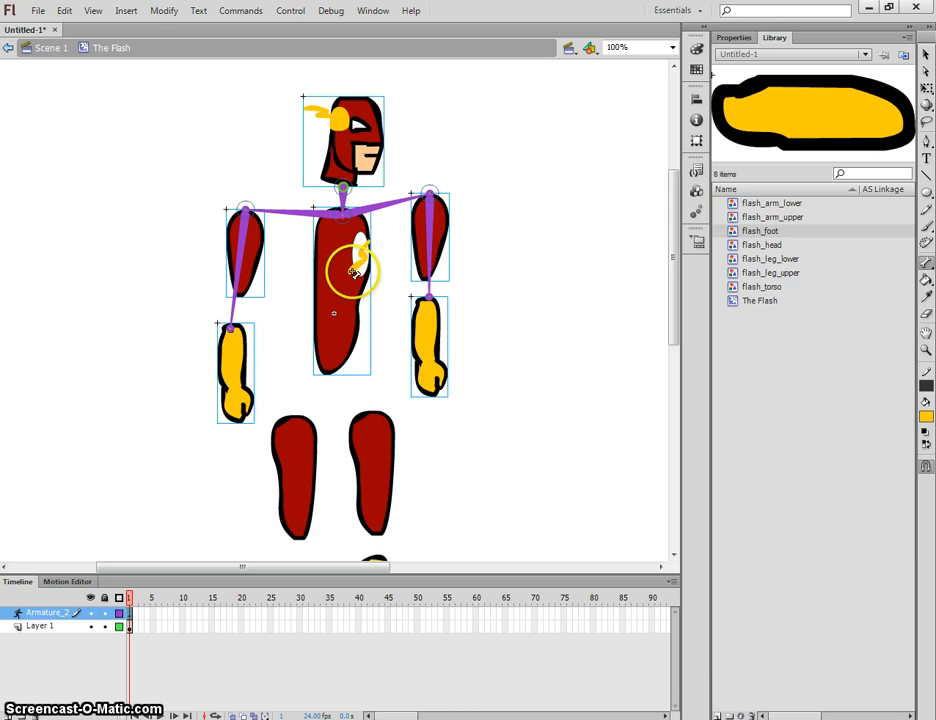
- Add bones from the torso's top joint to the tops of both upper legs
scroll(351, 267, "down", 2)
scroll(355, 267, "up", 1)
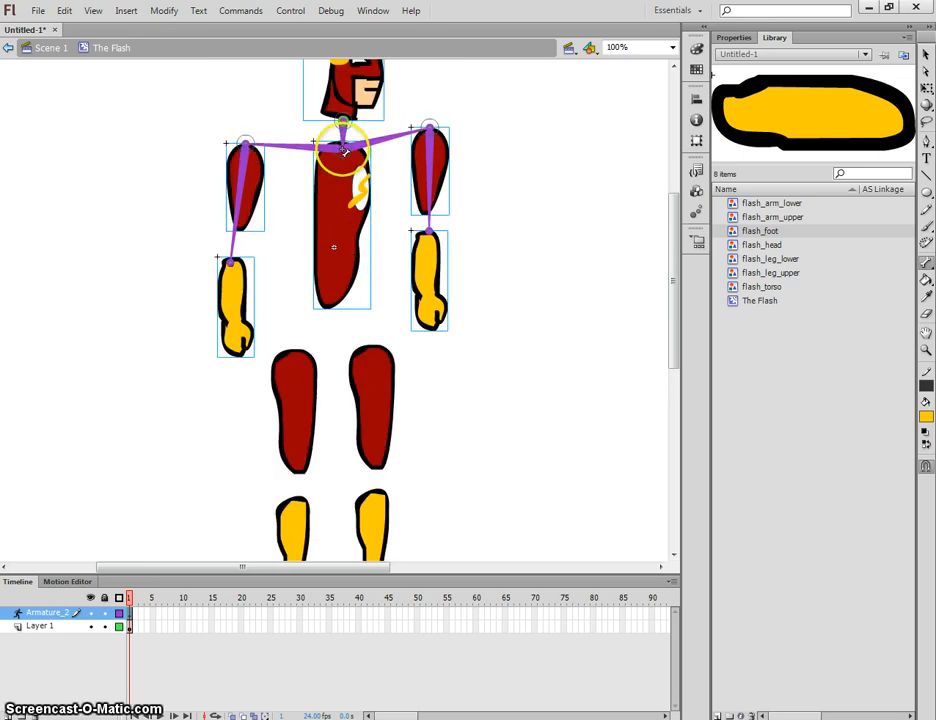
left_click_drag(343, 150, 295, 357)
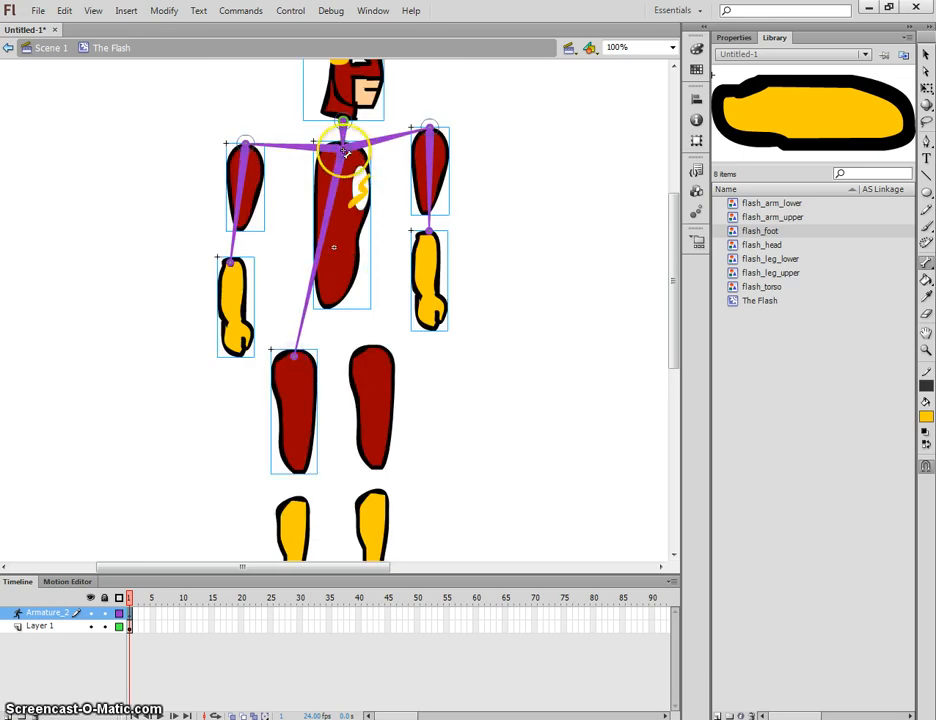
left_click_drag(343, 150, 375, 354)
- Extend the bones down both legs, linking each upper leg to its lower leg and each lower leg to its foot
scroll(366, 344, "down", 4)
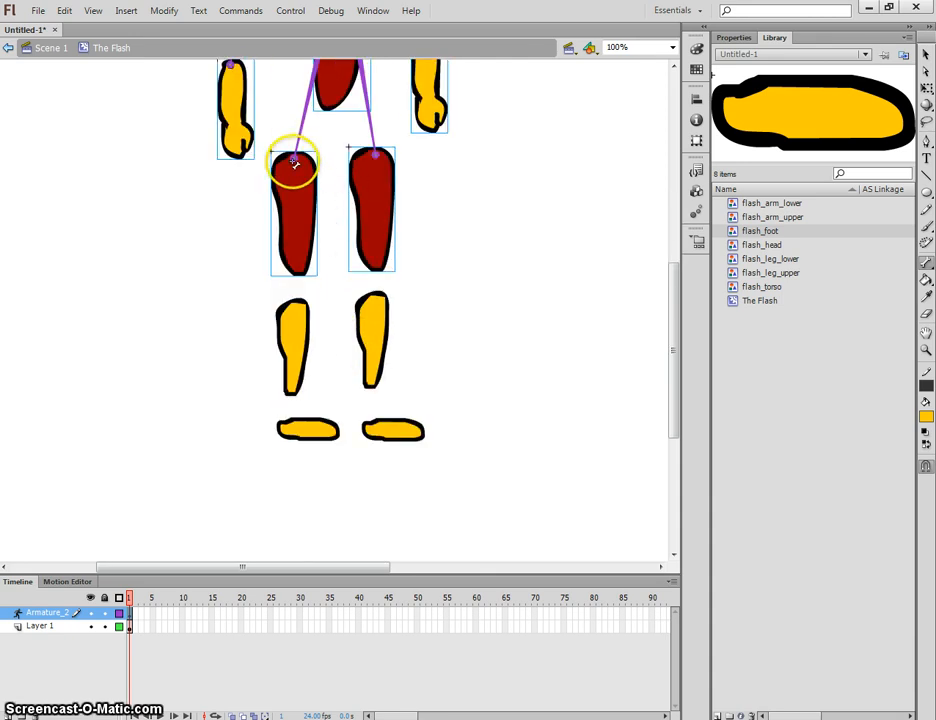
left_click_drag(294, 163, 301, 302)
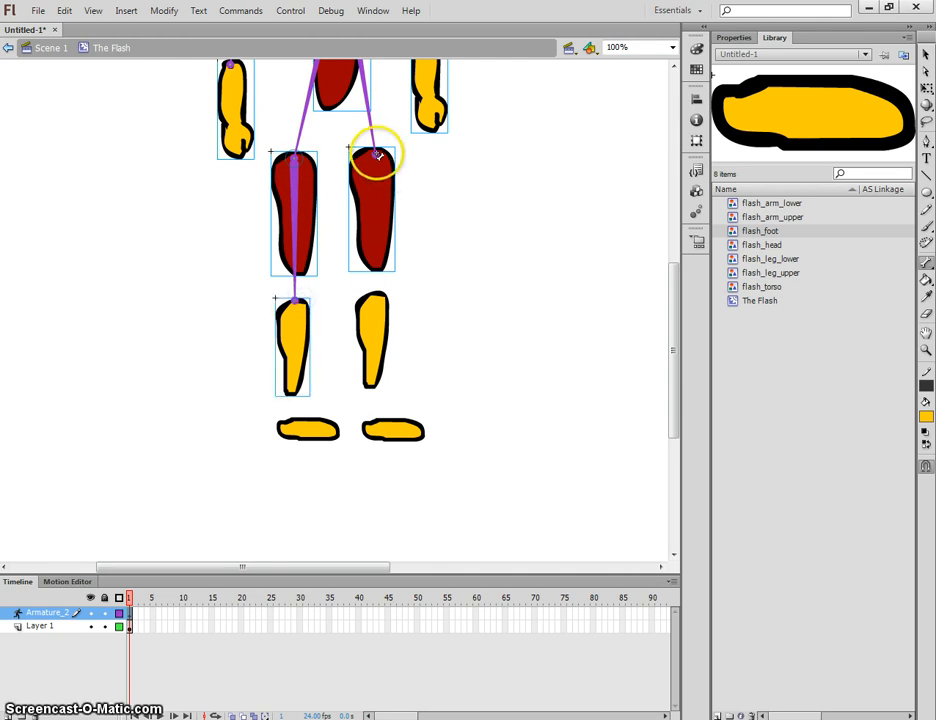
left_click_drag(377, 155, 377, 294)
scroll(368, 306, "down", 2)
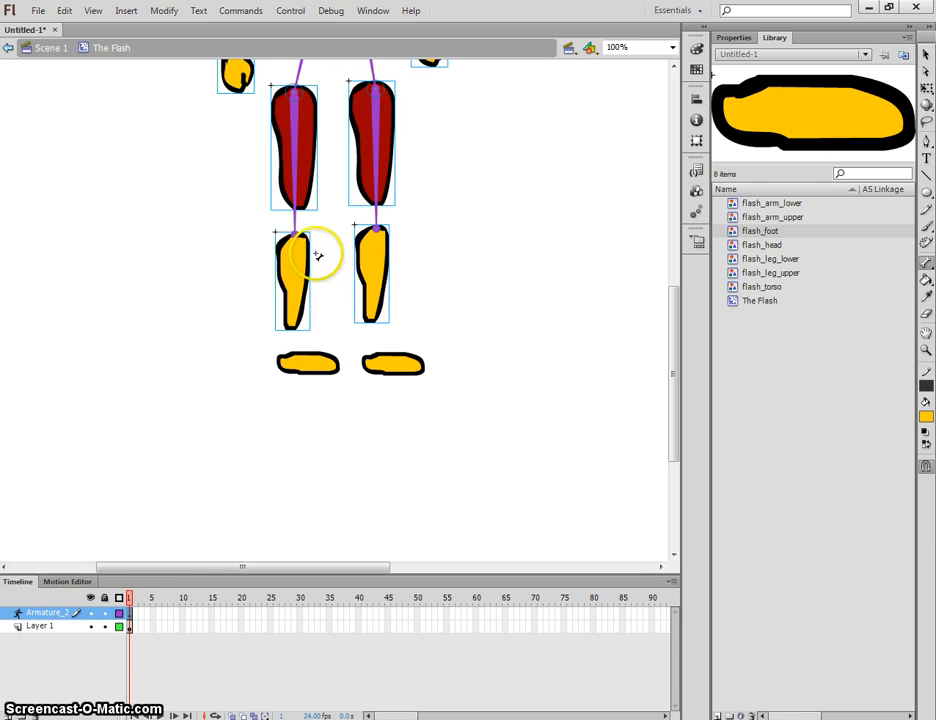
left_click_drag(297, 233, 289, 356)
left_click_drag(380, 234, 374, 358)
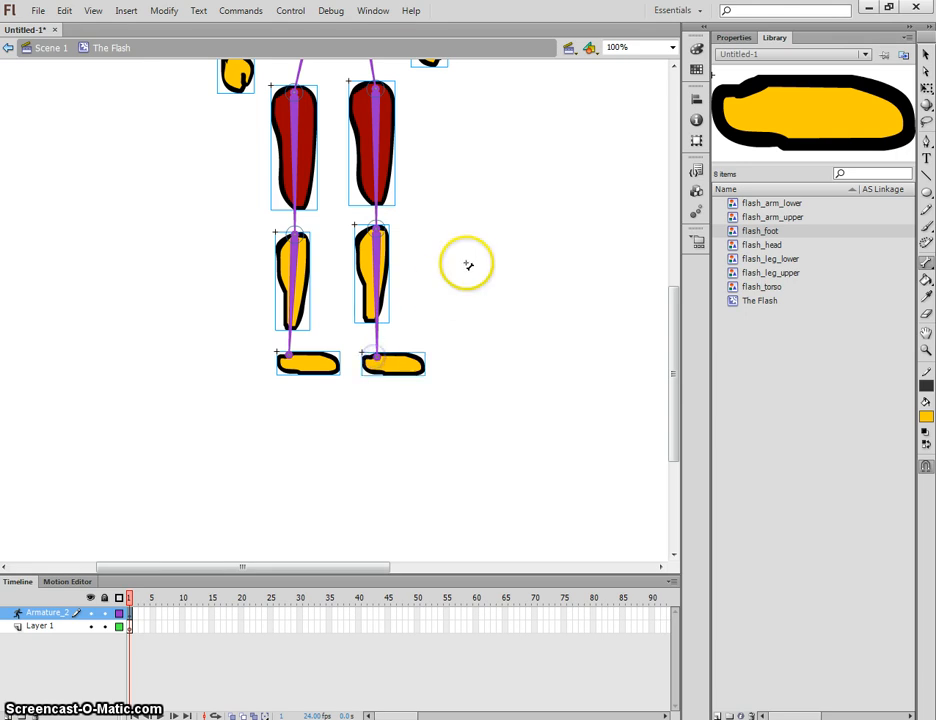
- Pose the armature with the Selection tool, raising the front arm forward and swinging the front leg forward
scroll(470, 265, "up", 5)
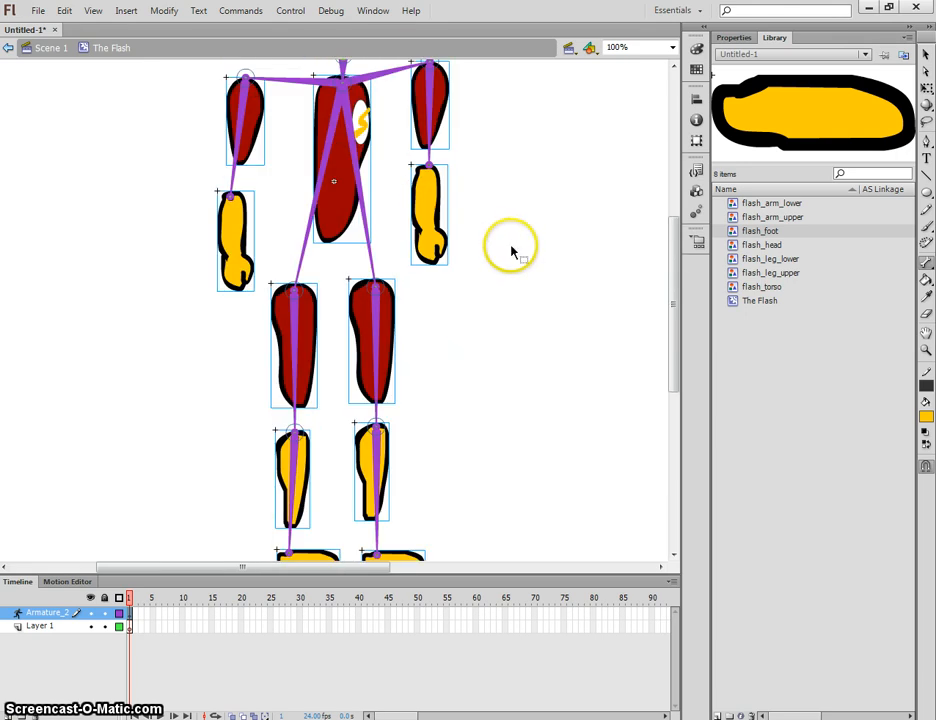
key("ctrl+minus")
left_click(926, 57)
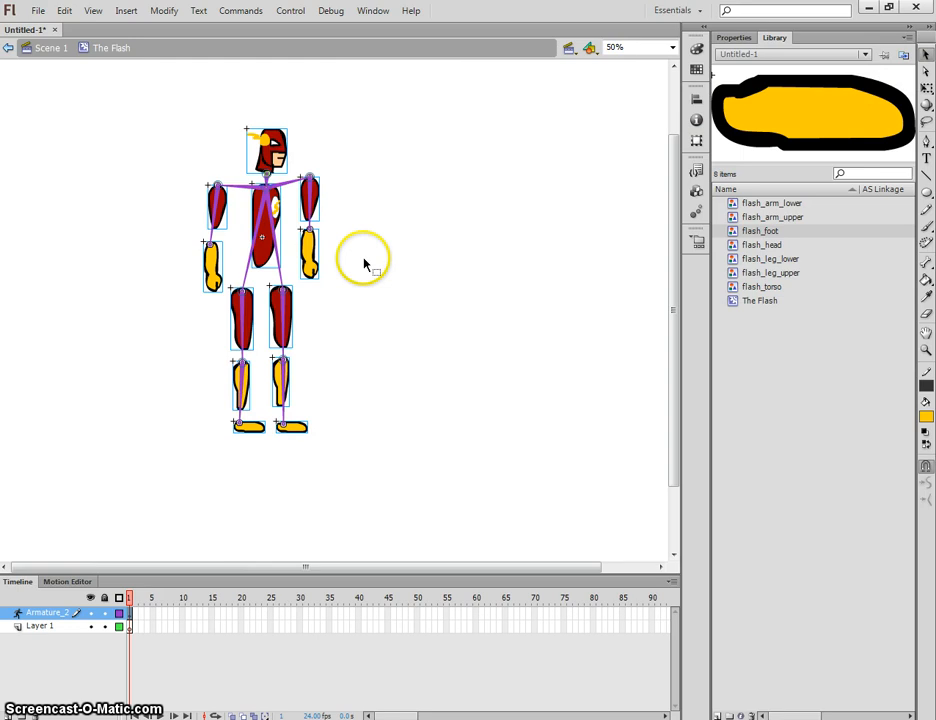
left_click_drag(313, 267, 343, 183)
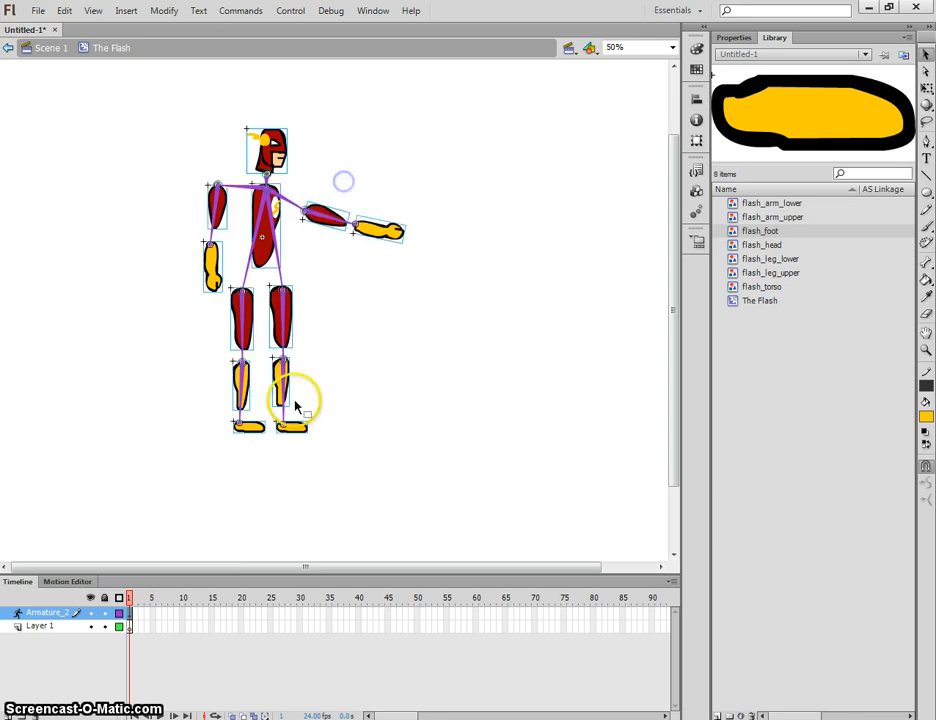
left_click_drag(286, 380, 346, 343)
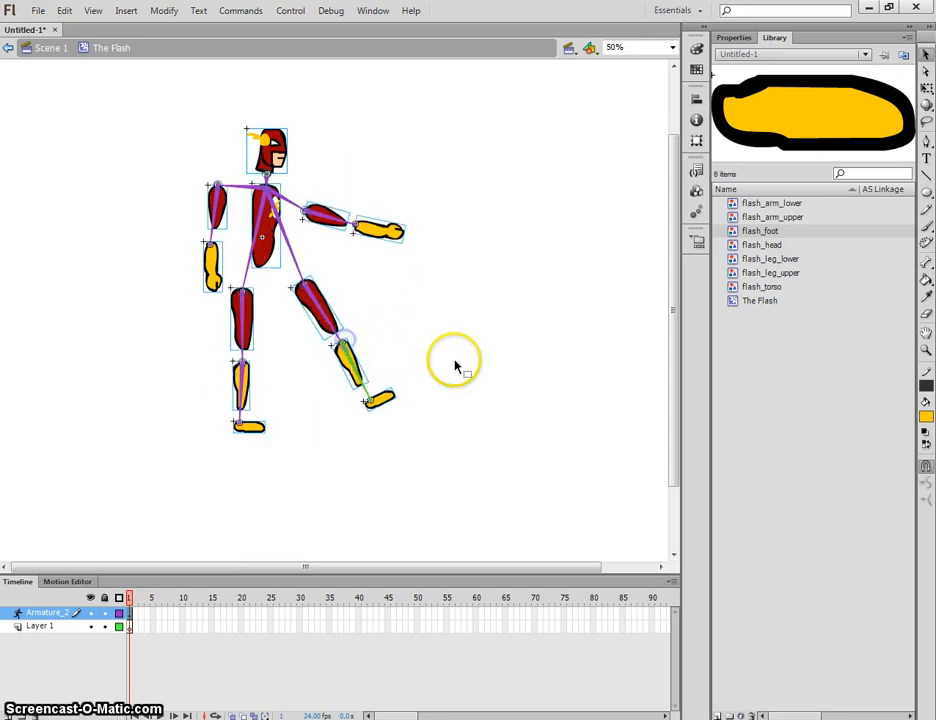
- Undo the posing of the front arm and front leg, back to the straight standing figure
key("ctrl+z")
key("ctrl+z")
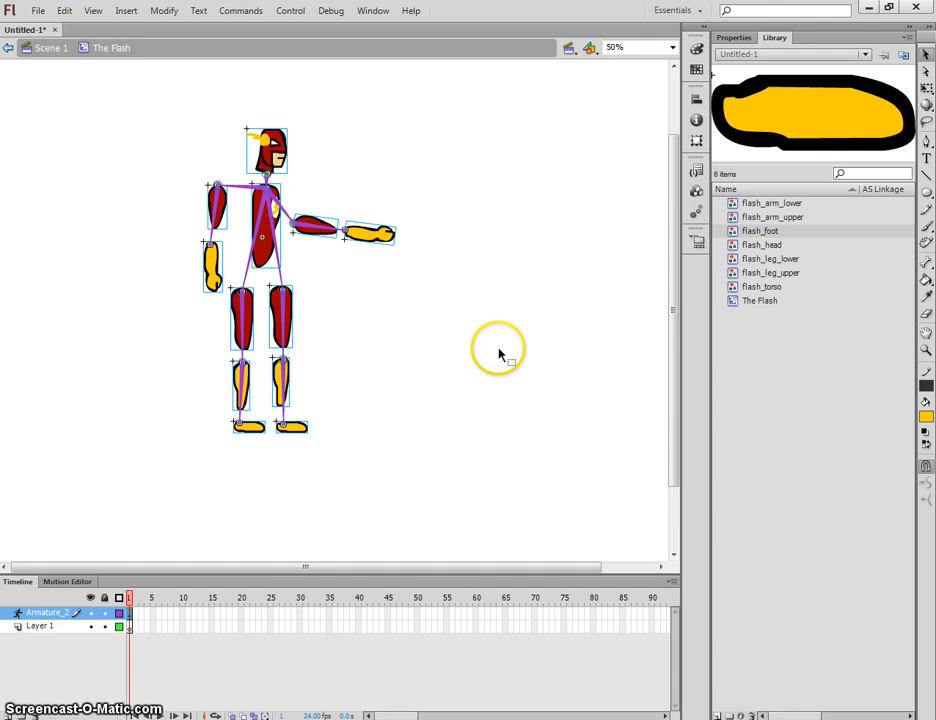
key("ctrl+z")
key("ctrl+z")
key("ctrl+z")
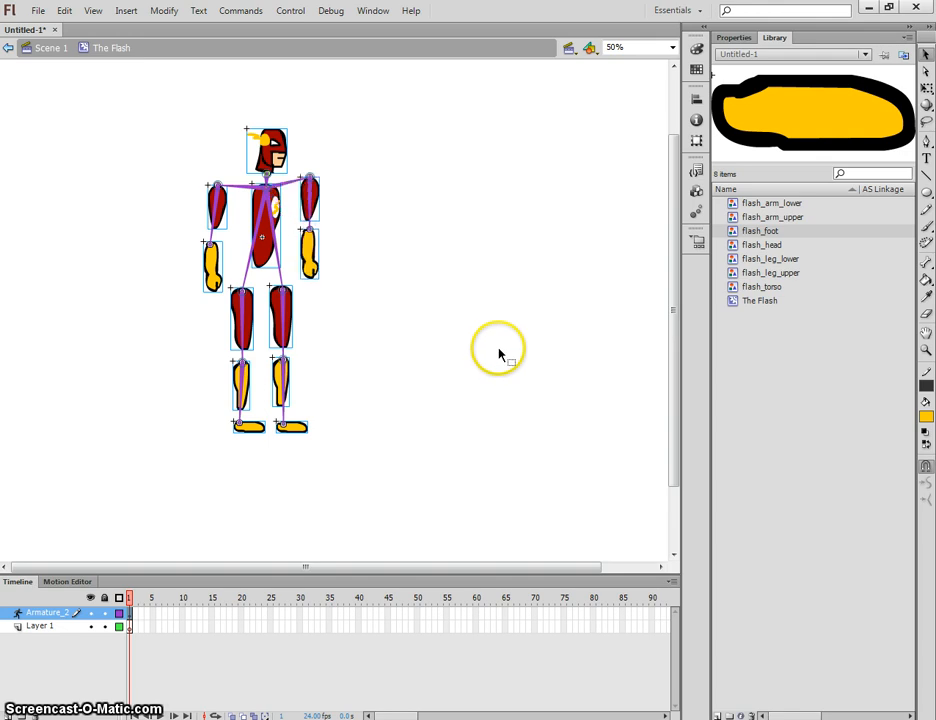
- Move the head down onto the top of the torso without bending the armature
left_click(437, 247)
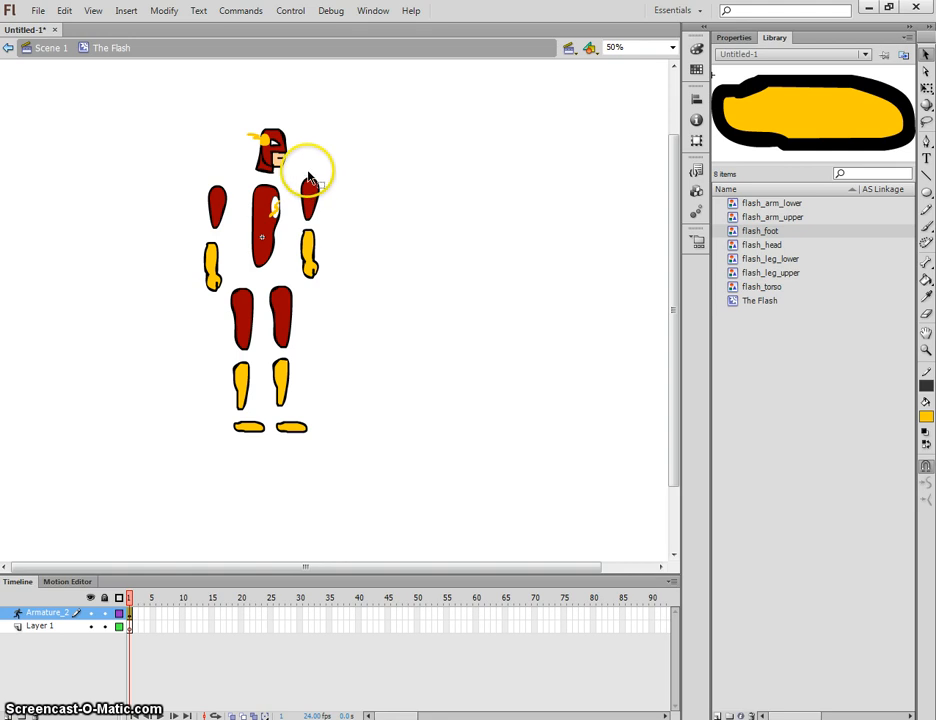
mouse_move(292, 152)
left_mouse_down()
mouse_move(280, 155)
mouse_move(288, 177)
mouse_move(286, 166)
left_mouse_up()
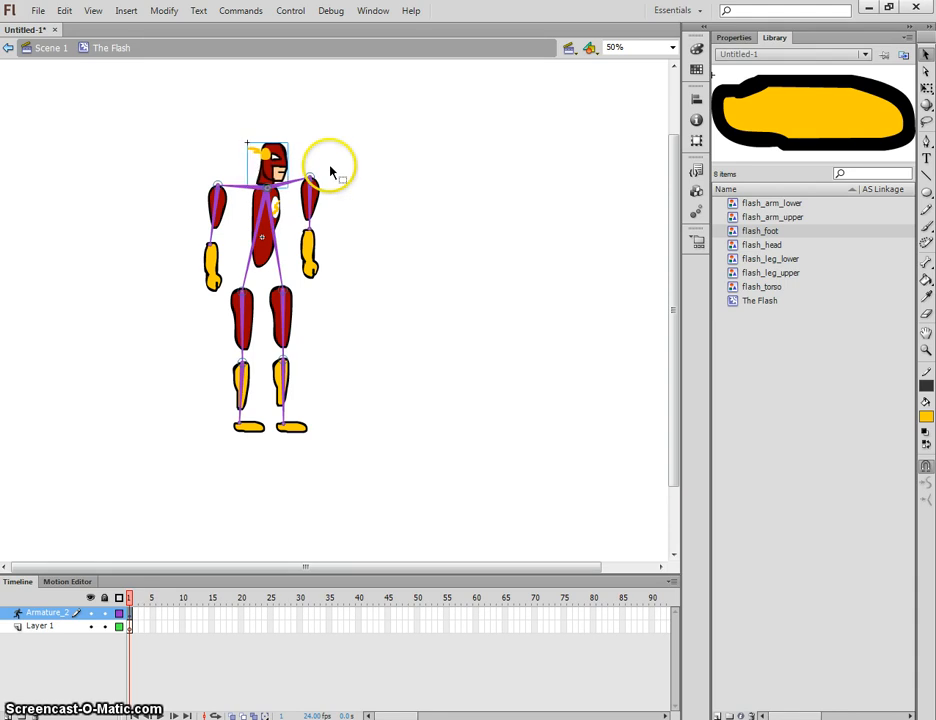
left_click(355, 173)
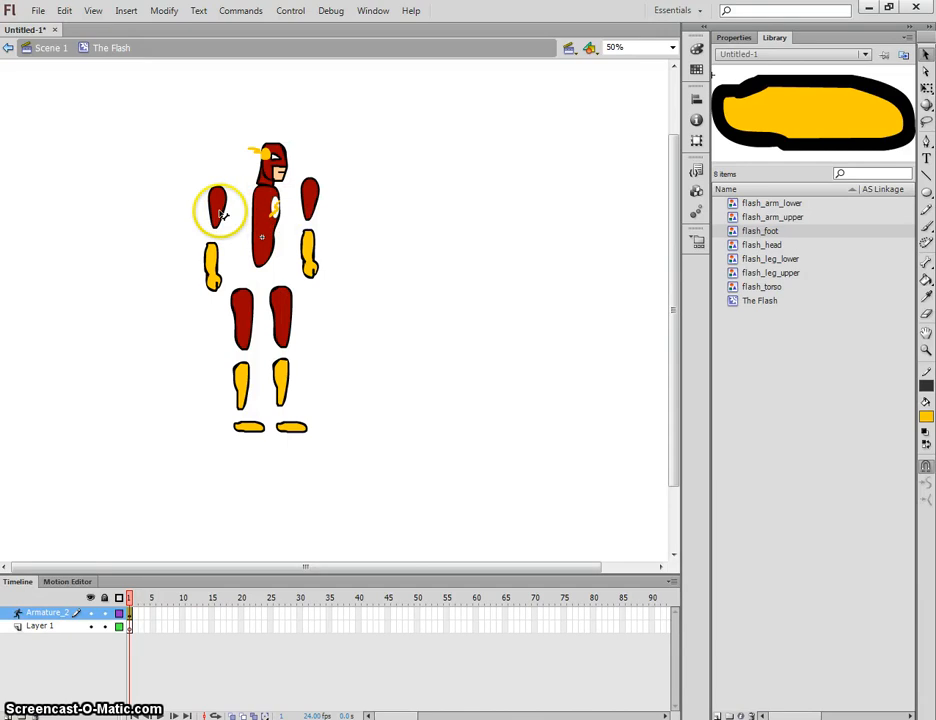
- Move the upper and lower pieces of both arms against the torso so each arm hangs joined from the shoulder
left_click_drag(218, 210, 266, 209)
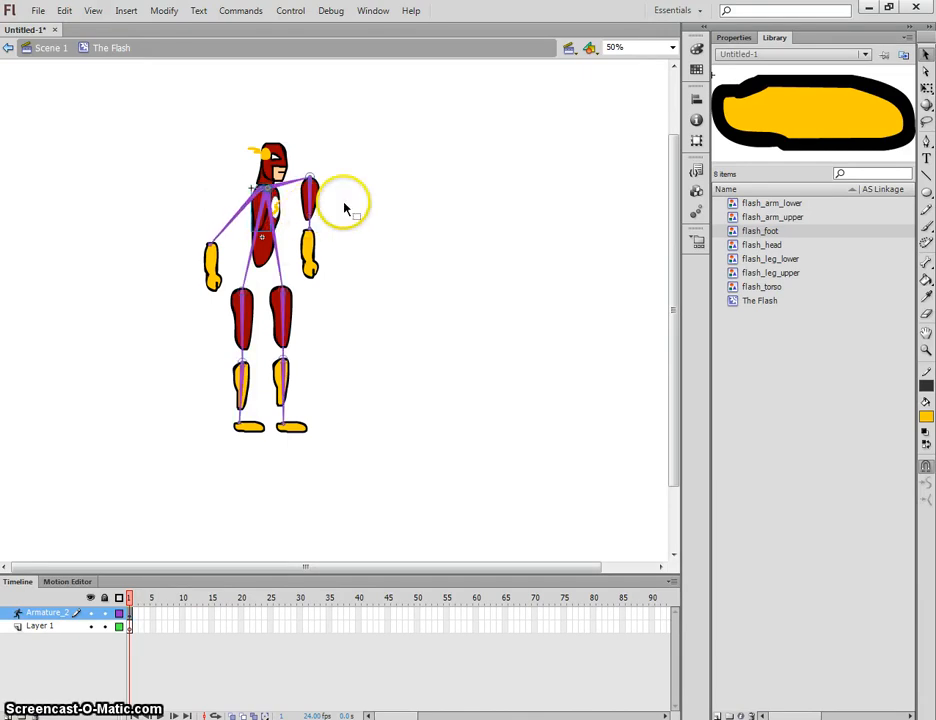
left_click_drag(211, 271, 262, 252)
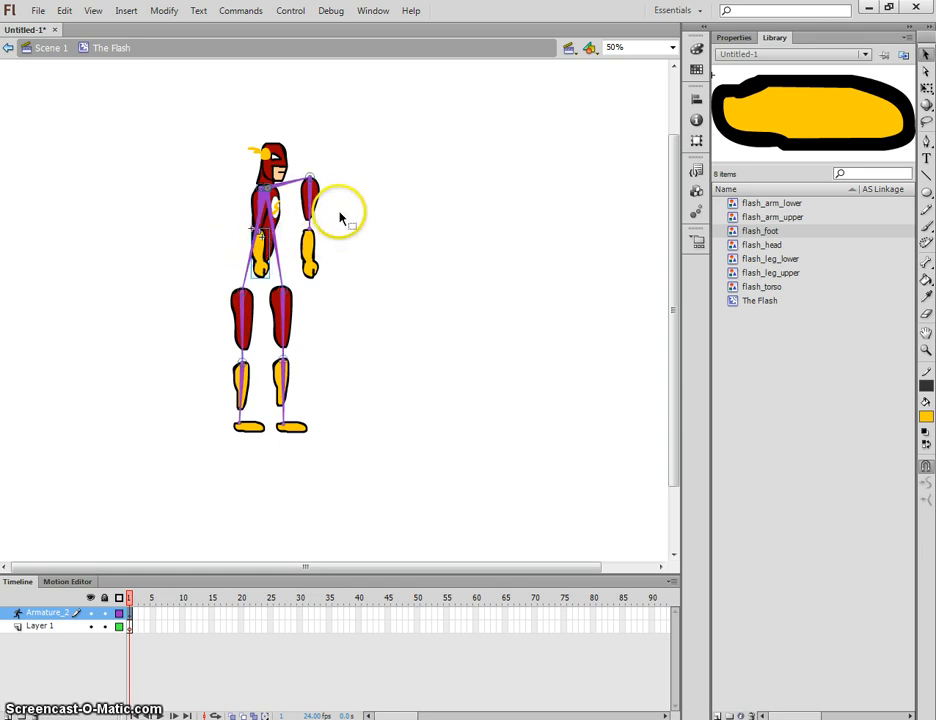
left_click_drag(318, 195, 318, 193)
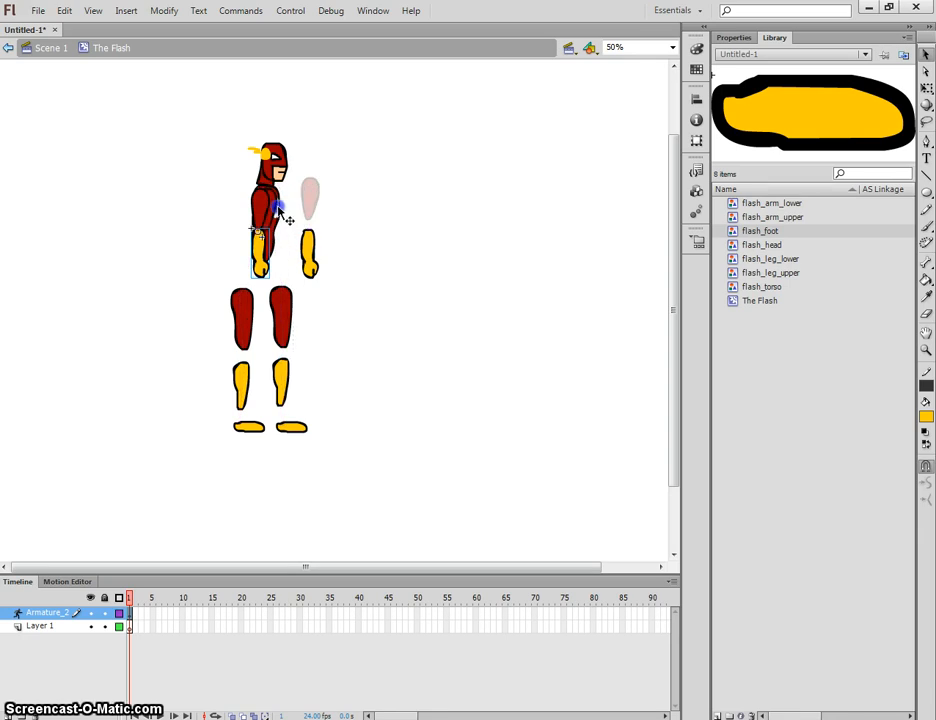
left_click_drag(277, 207, 278, 208)
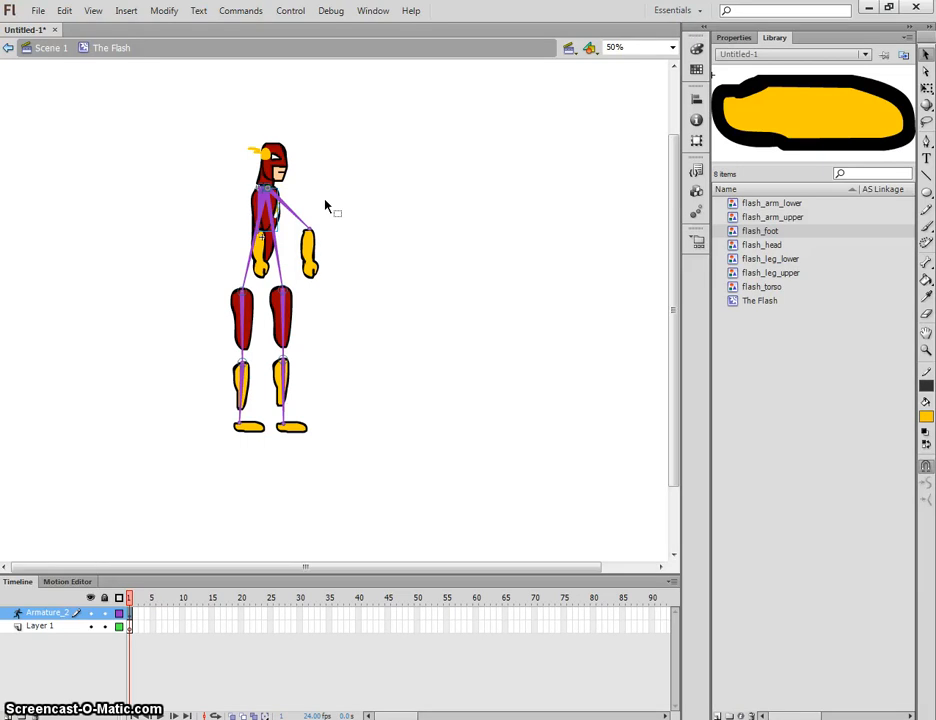
left_click_drag(309, 248, 271, 248)
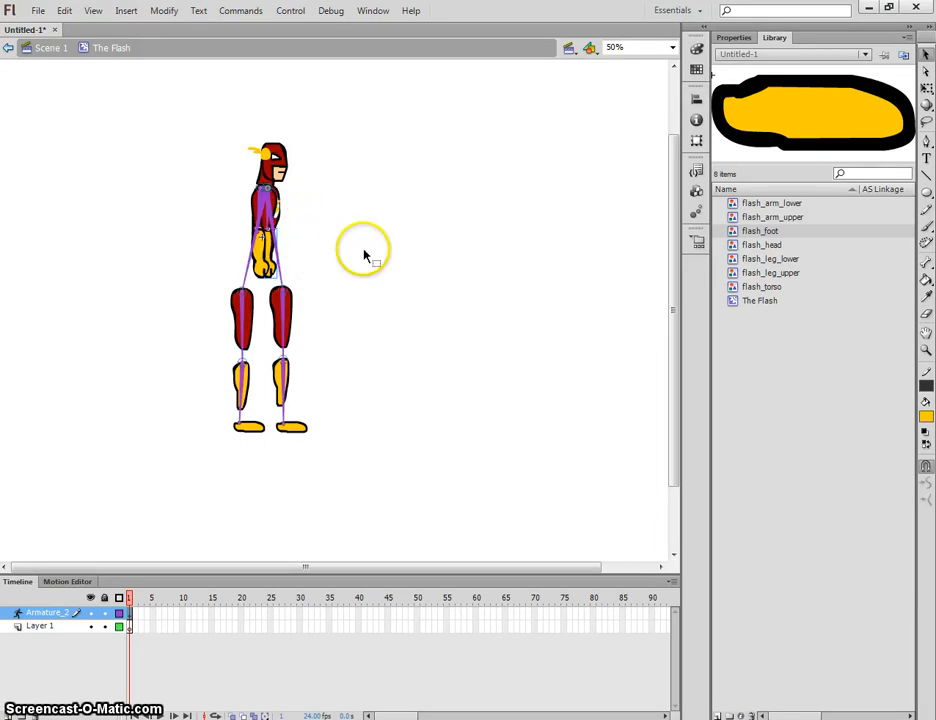
left_click(367, 257)
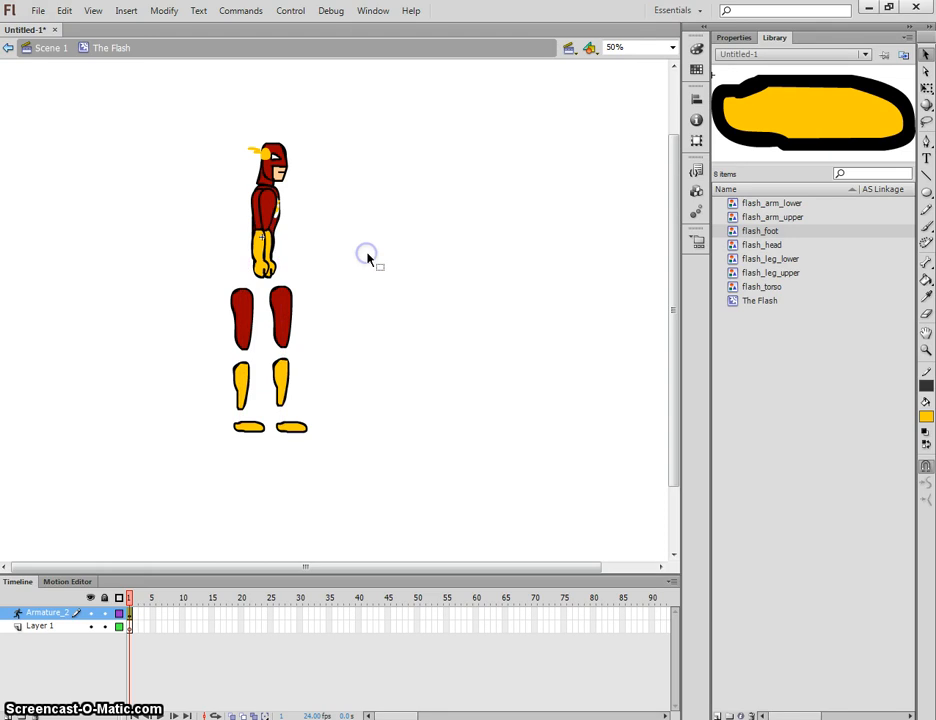
- Send the front-side upper arm and lower arm to the back, behind the torso
left_click(271, 209)
right_click(277, 208)
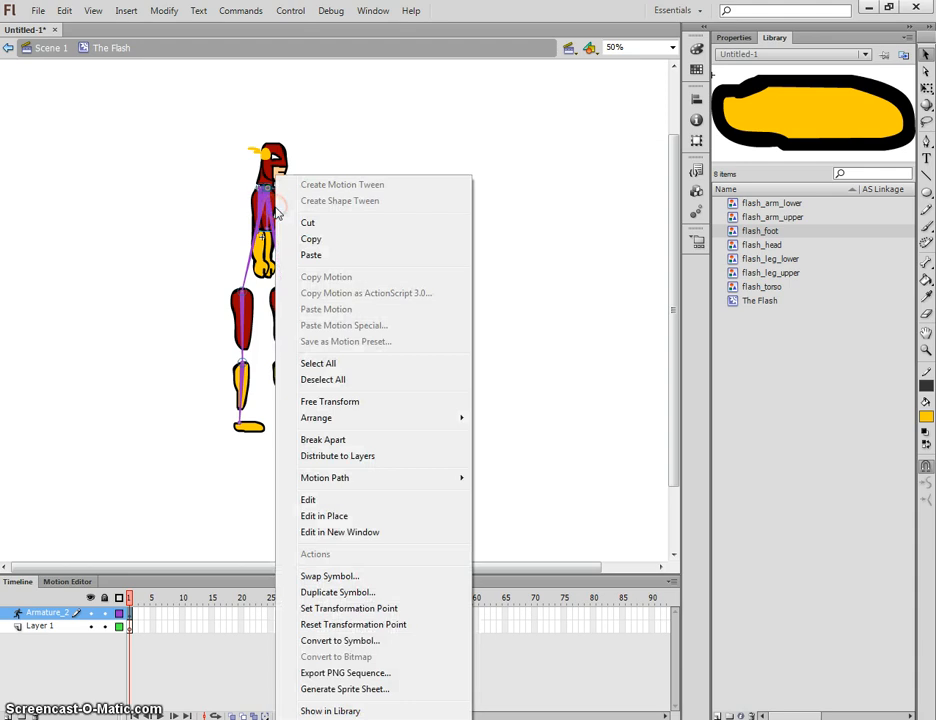
mouse_move(346, 427)
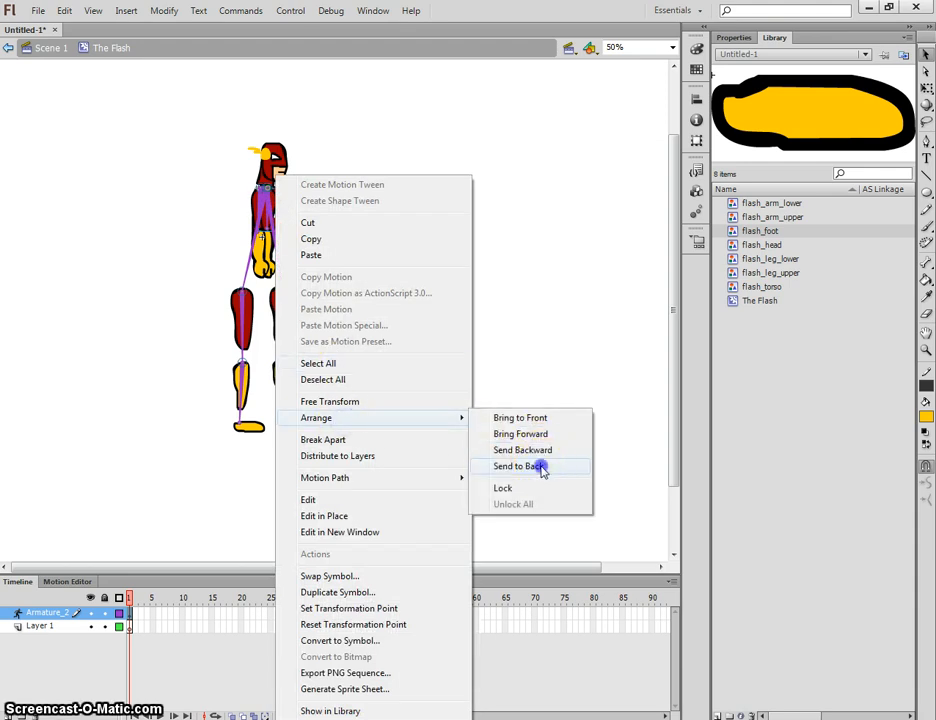
left_click(541, 470)
left_click_drag(262, 271, 274, 261)
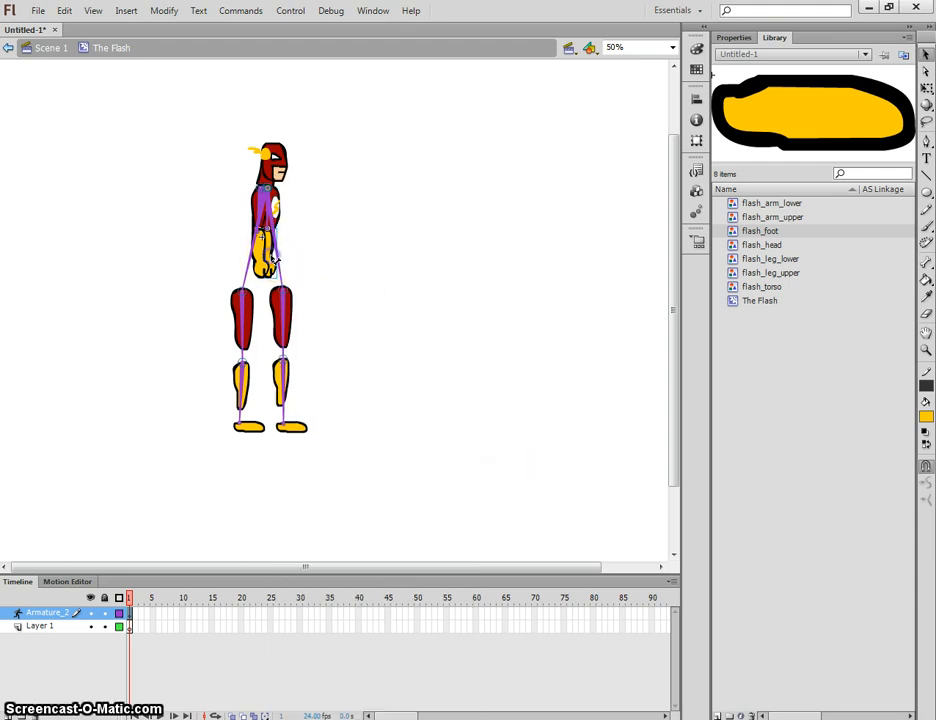
right_click(272, 262)
mouse_move(390, 419)
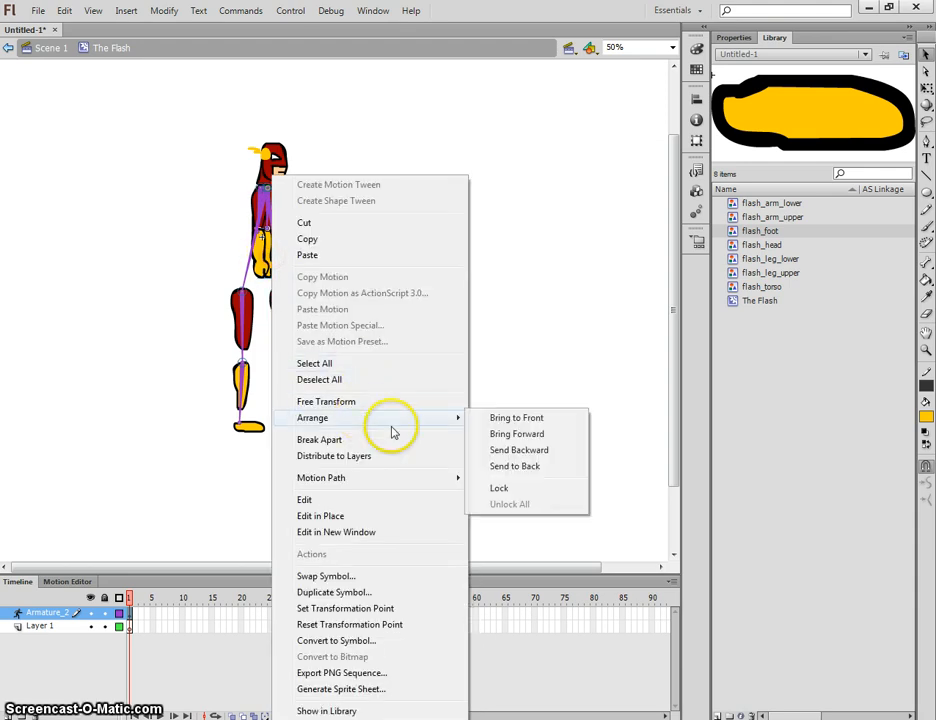
left_click(533, 468)
- Pose the arms for running, with one bent forward and the other bent backward
left_click_drag(279, 270, 226, 243)
left_click(267, 255)
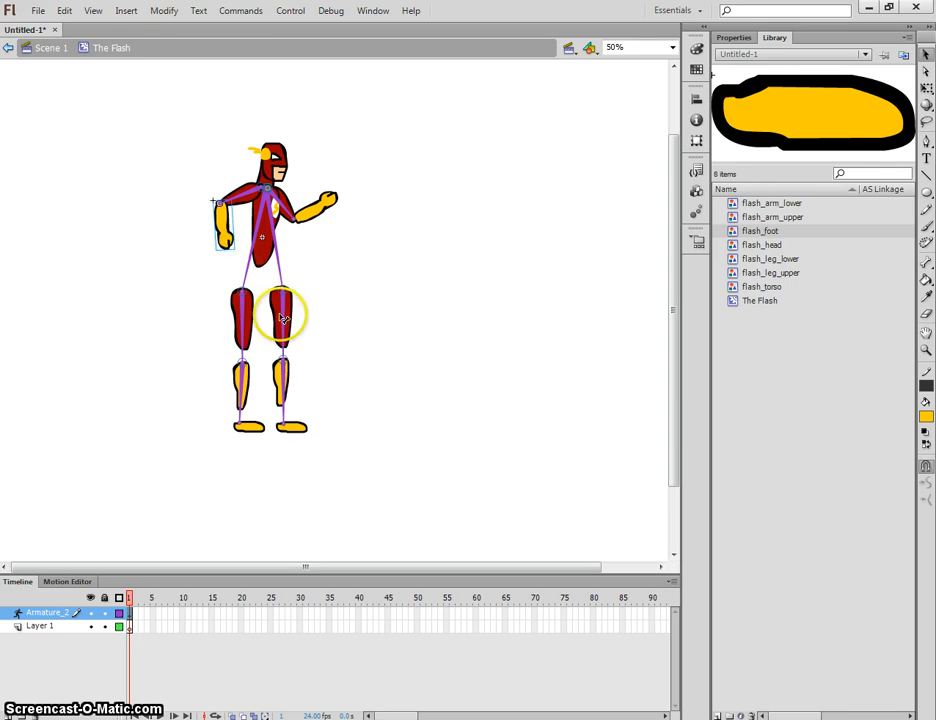
- Move the upper leg, lower leg and foot of both legs up so they join beneath the torso
left_click_drag(240, 320, 241, 394)
left_click_drag(242, 401, 261, 346)
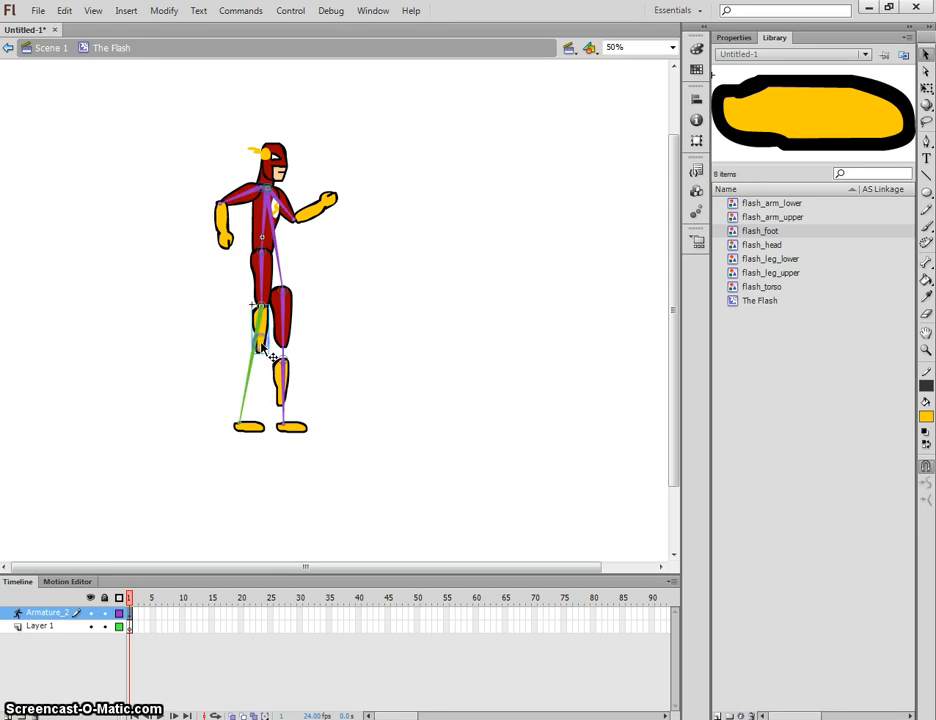
left_click_drag(251, 430, 270, 292)
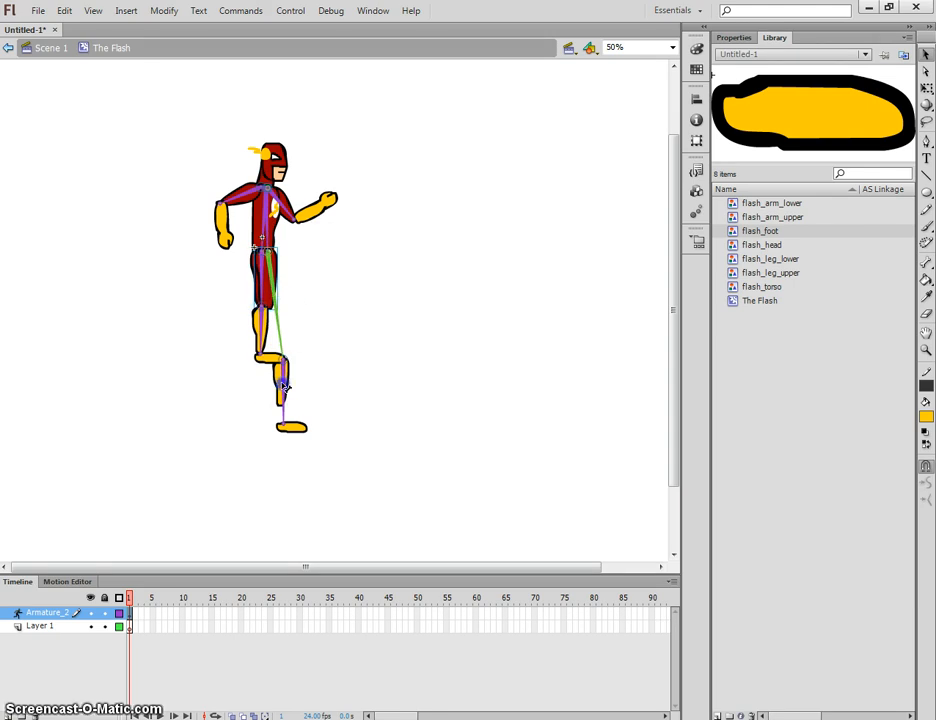
left_click_drag(285, 385, 278, 340)
left_click_drag(291, 427, 293, 411)
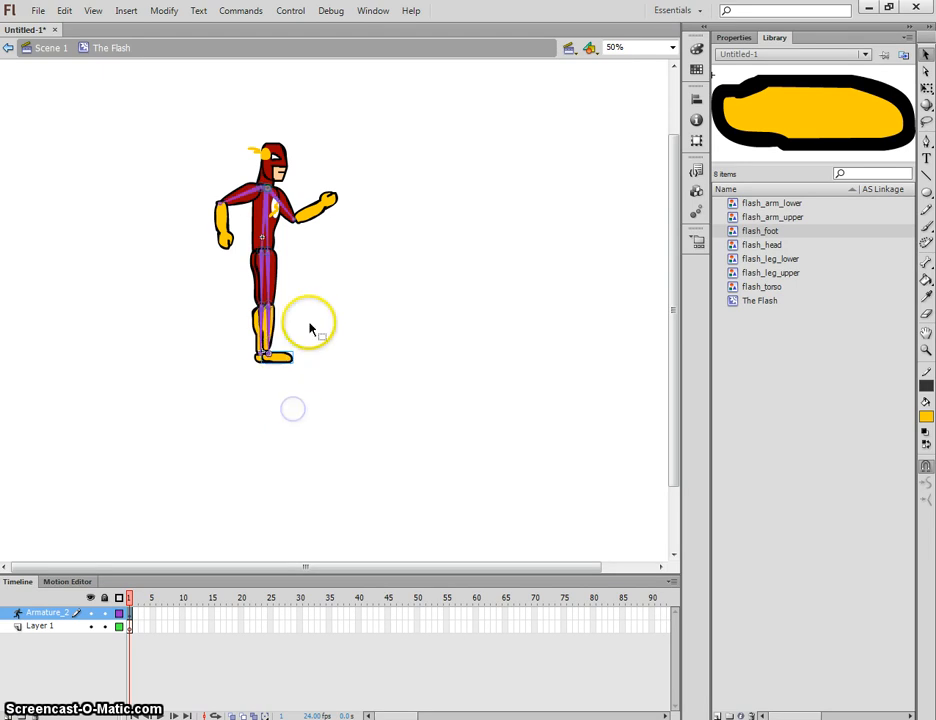
- Send the front-side upper leg, lower leg and foot to the back, behind the other leg
right_click(276, 276)
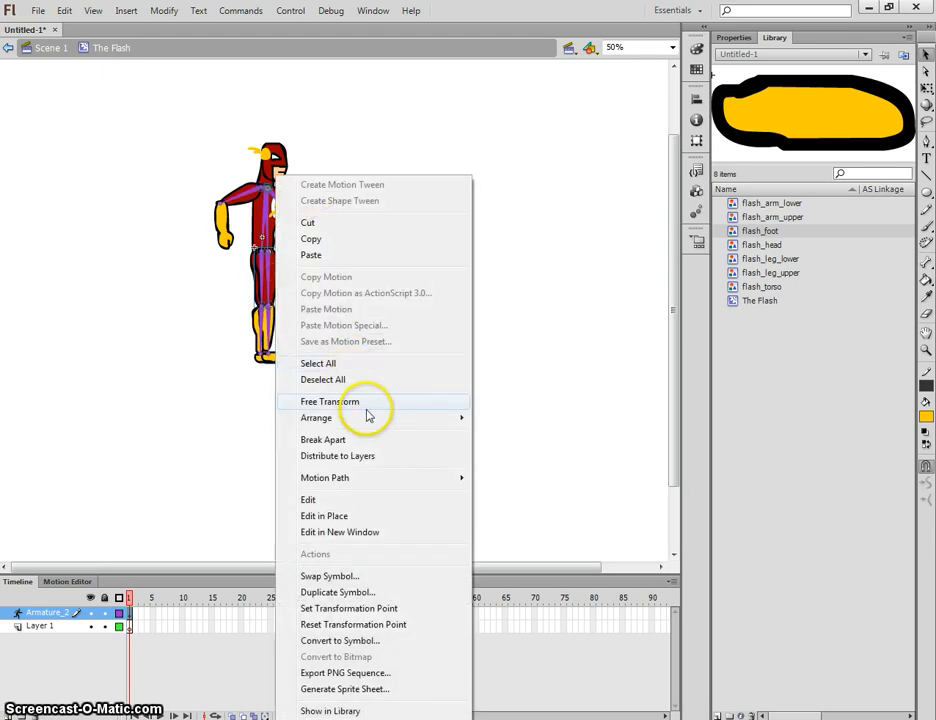
mouse_move(393, 422)
left_click(518, 466)
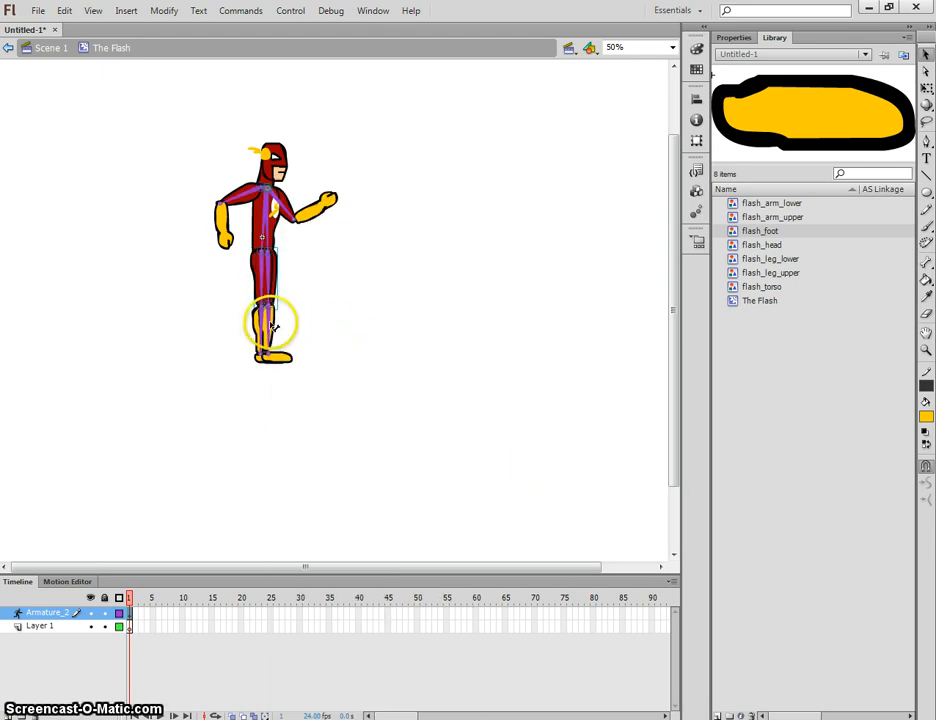
right_click(270, 328)
left_click(359, 417)
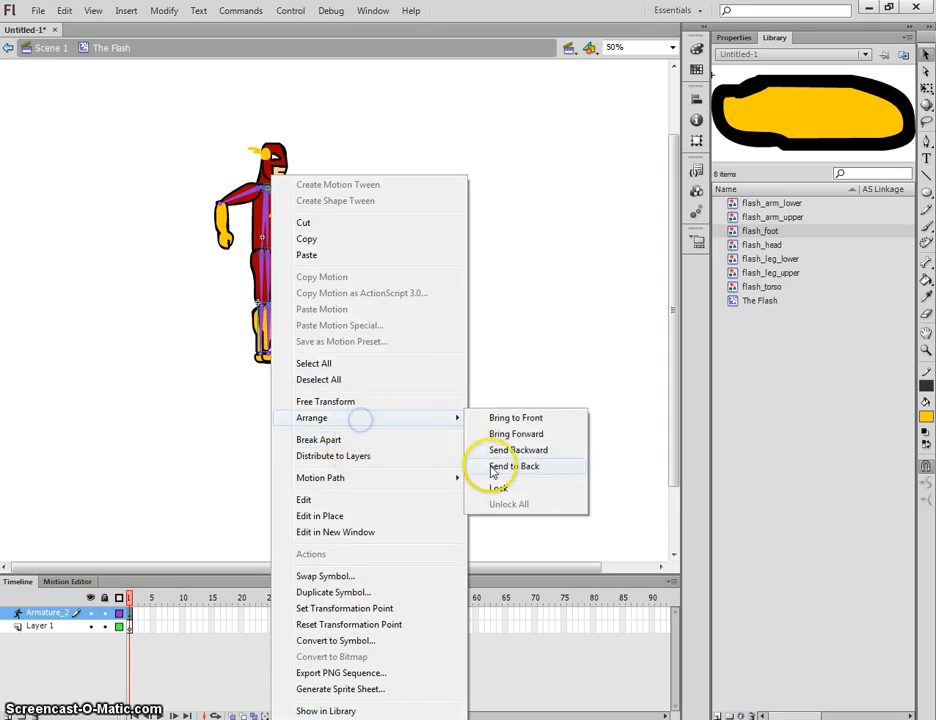
left_click(493, 466)
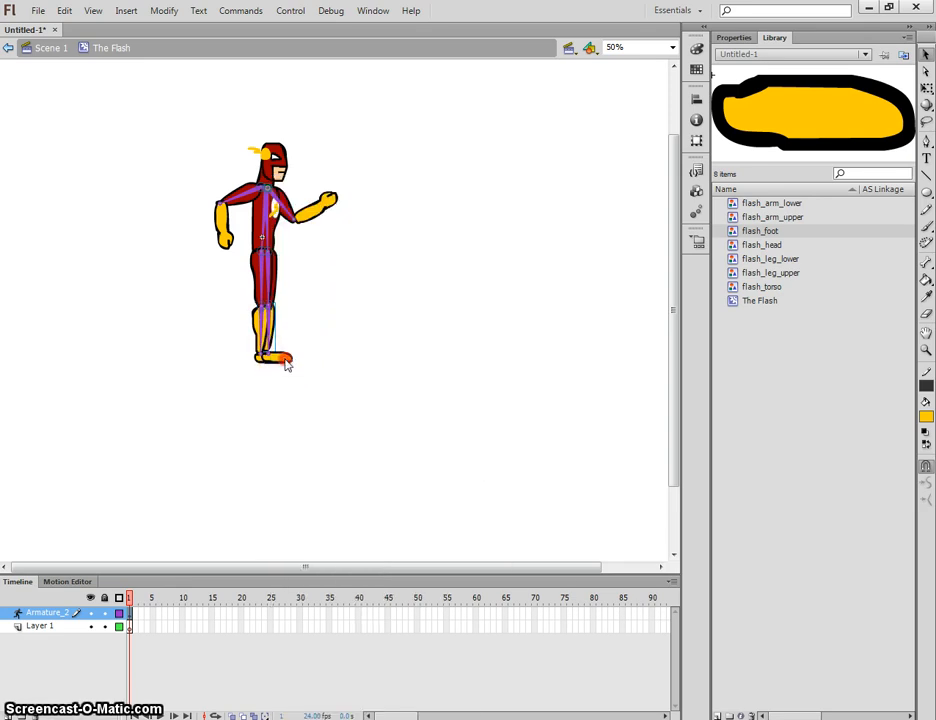
right_click(300, 366)
left_click(355, 418)
left_click(515, 461)
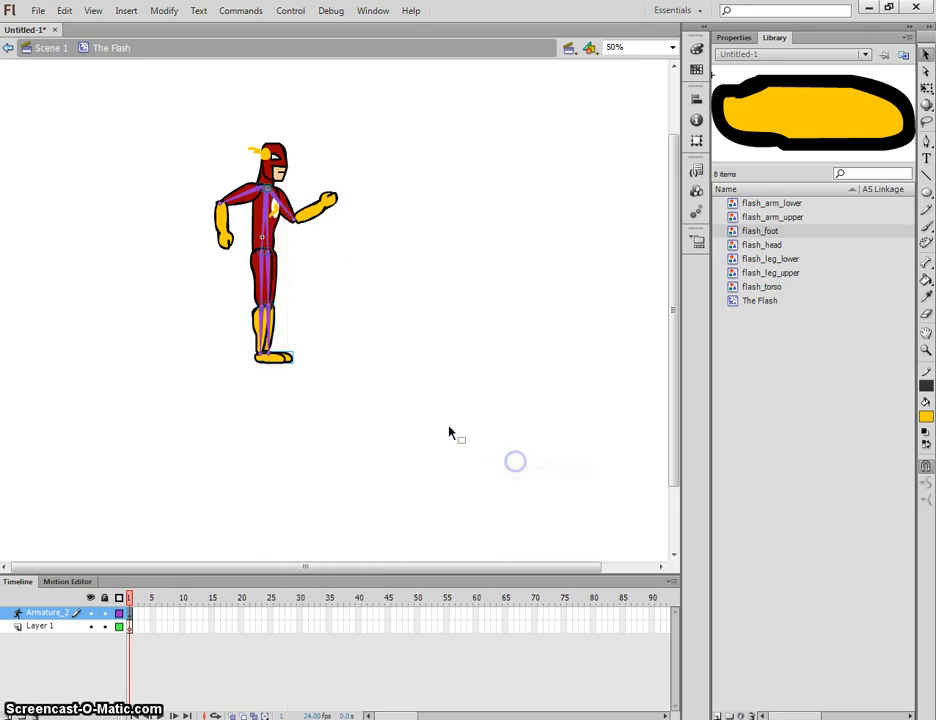
- Pose the legs in a running stride with bent knees and raise the forward forearm toward the head
left_click_drag(284, 328, 232, 315)
left_click(276, 264)
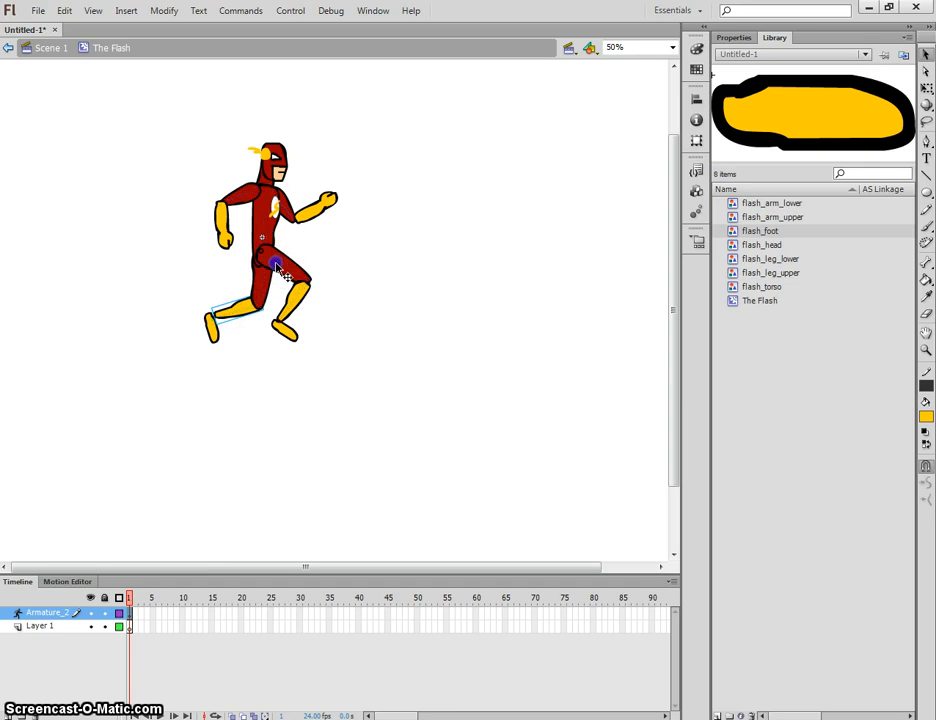
left_click_drag(276, 264, 283, 270)
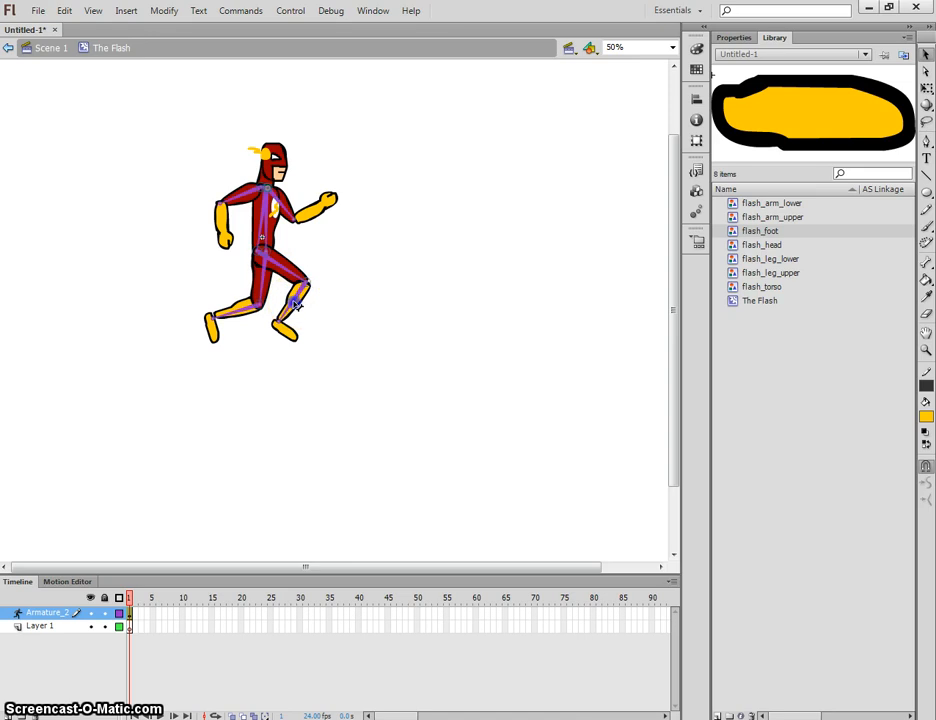
left_click_drag(299, 305, 309, 309)
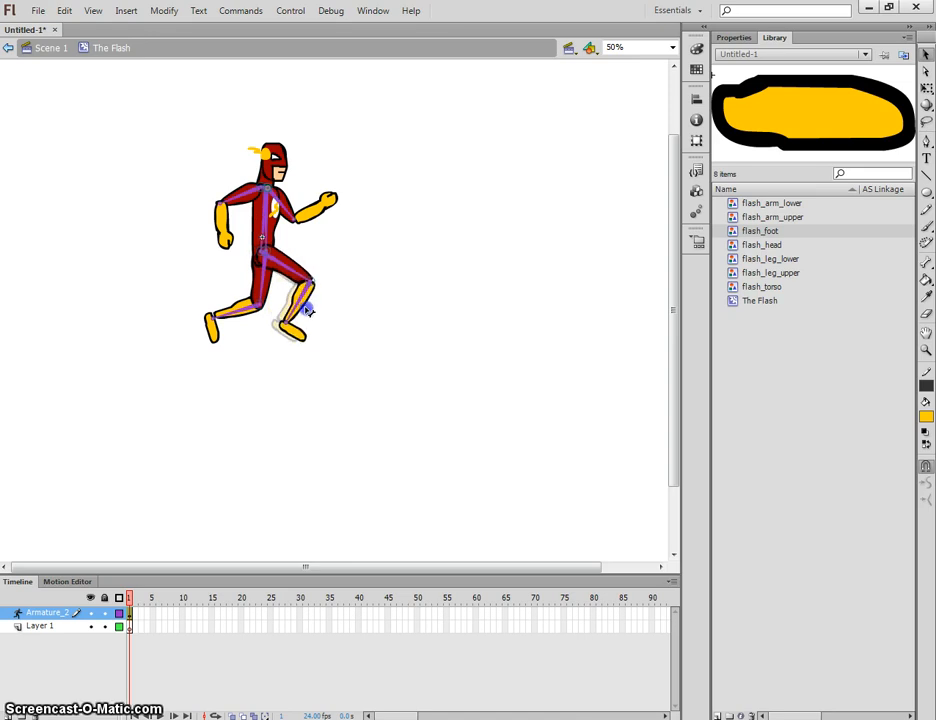
left_click(342, 302)
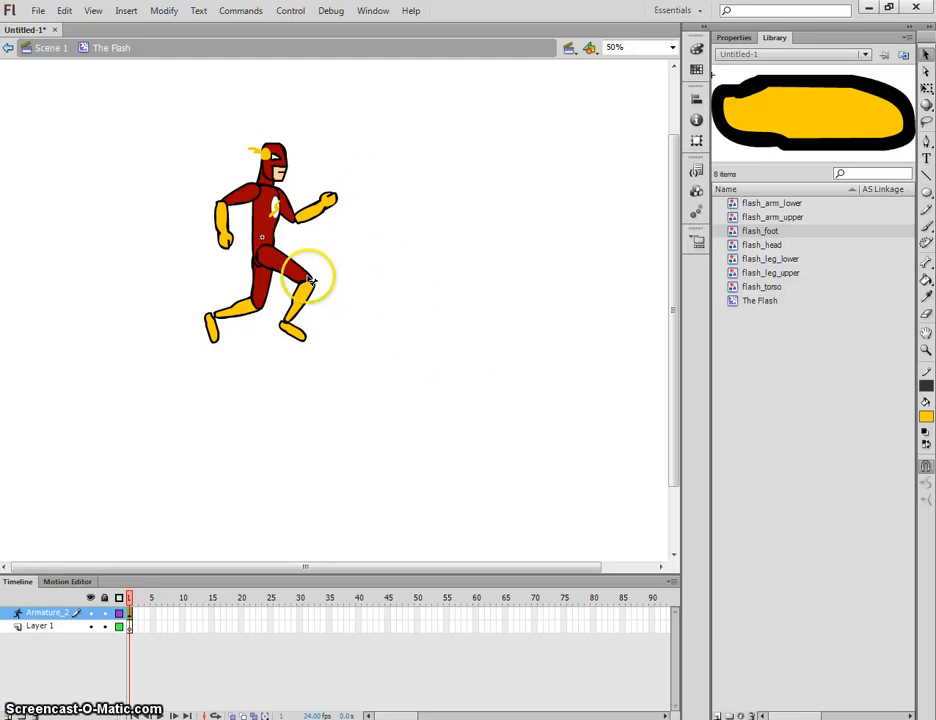
mouse_move(320, 204)
left_mouse_down()
mouse_move(325, 183)
mouse_move(312, 206)
left_mouse_up()
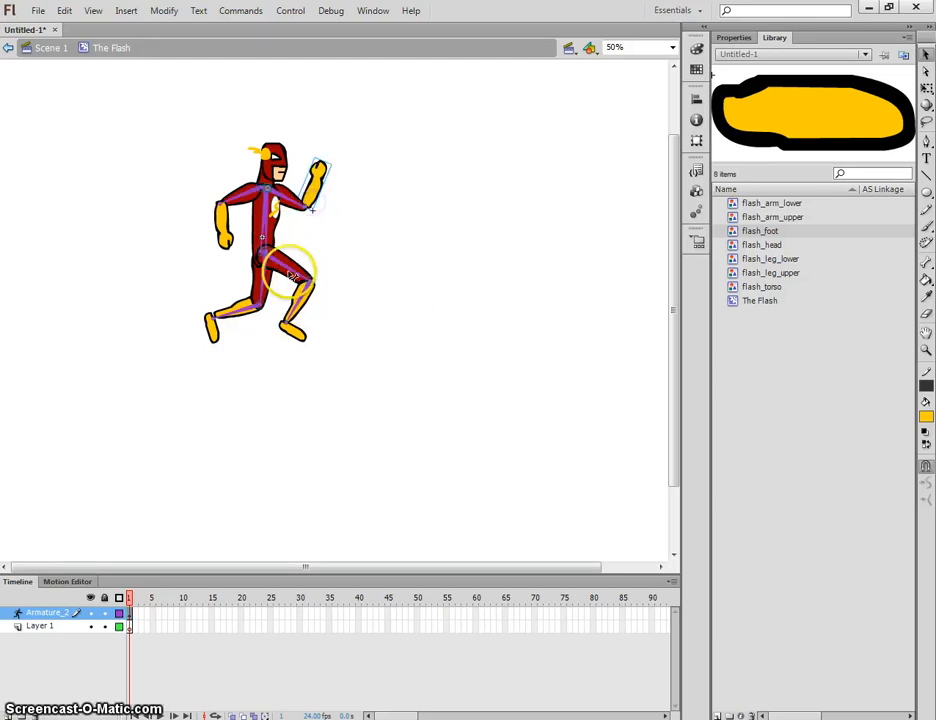
left_click_drag(292, 272, 414, 291)
key("ctrl+z")
- Pin the two torso bones that lead to the upper legs
left_click(264, 214)
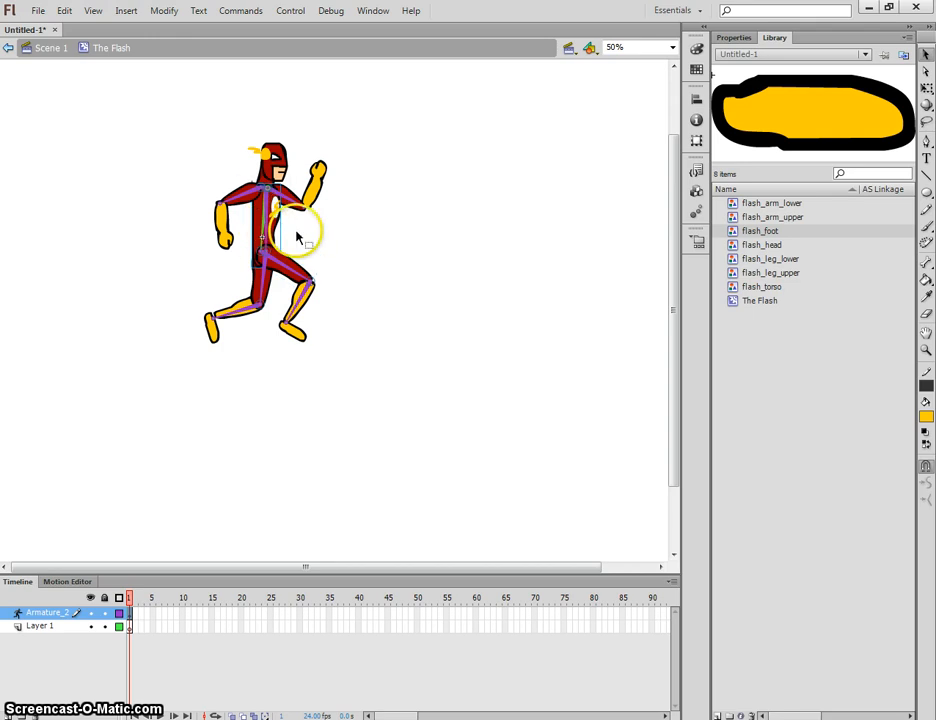
left_click(736, 38)
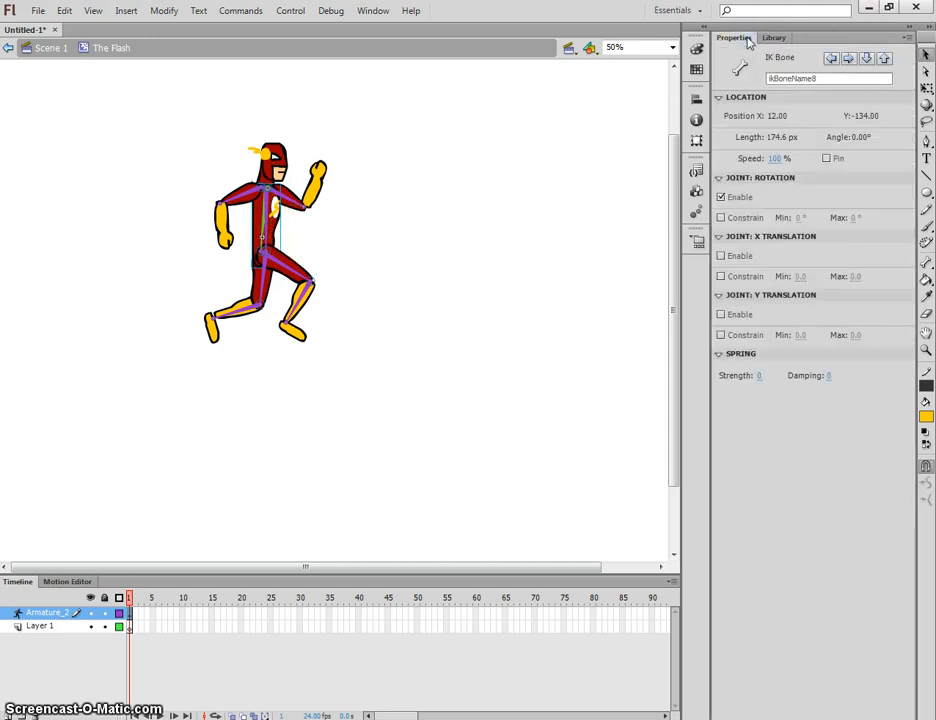
left_click(827, 159)
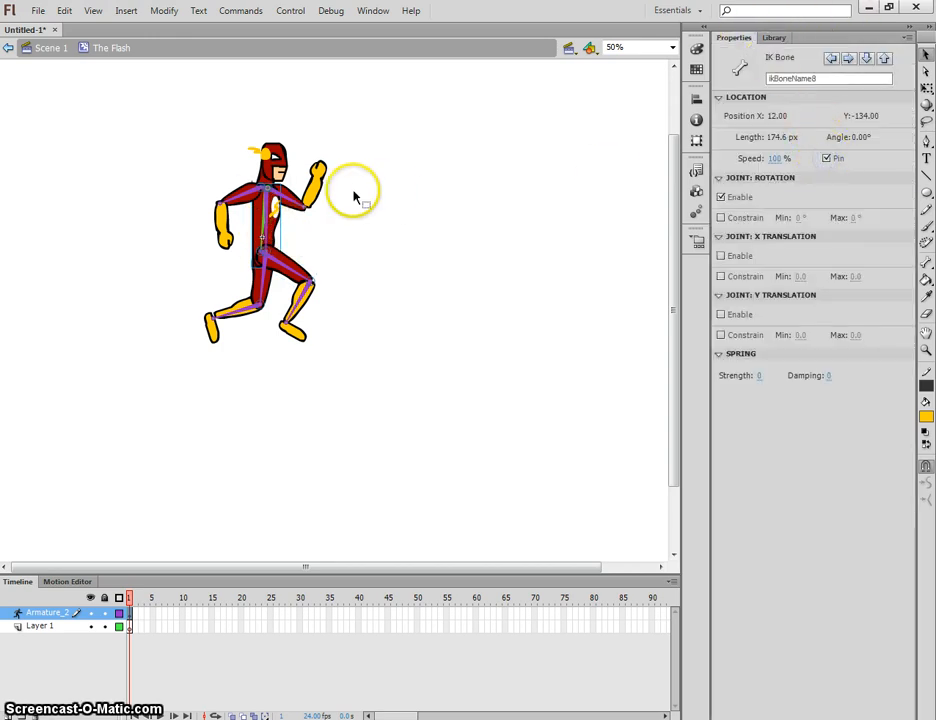
left_click(272, 208)
left_click(828, 158)
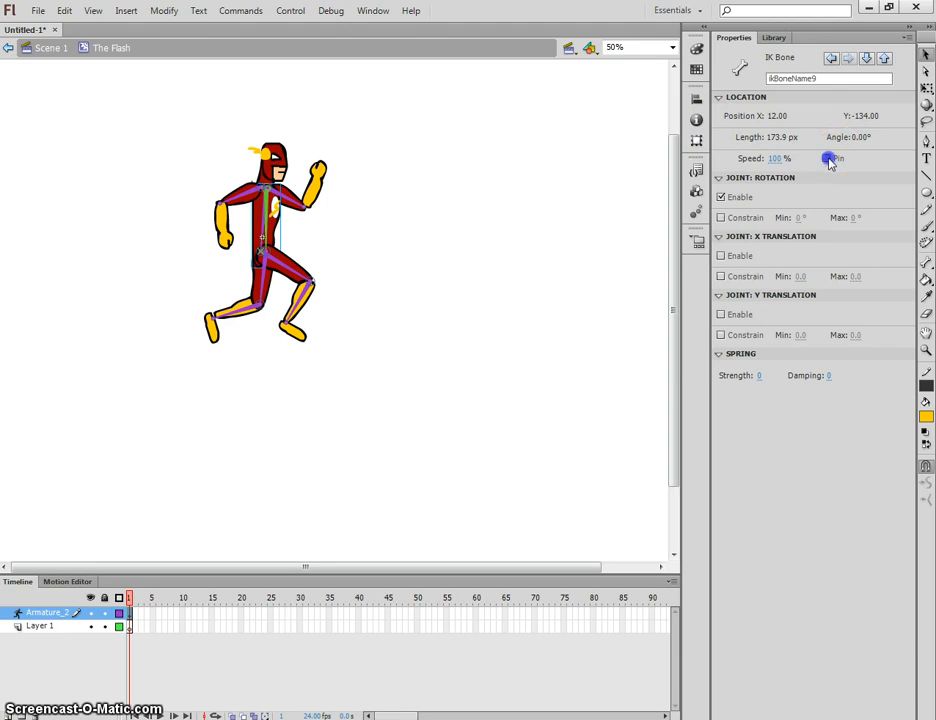
- Extend the forward leg, swinging its lower leg and foot out in front of the body
left_click_drag(303, 272, 329, 327)
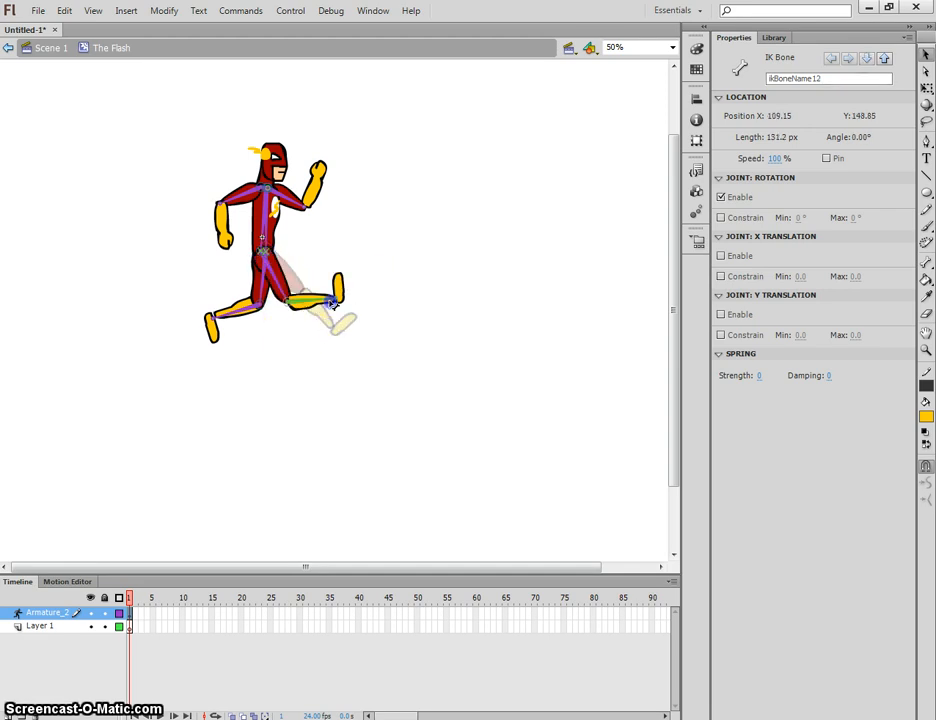
mouse_move(331, 304)
left_mouse_down()
mouse_move(355, 324)
mouse_move(332, 313)
left_mouse_up()
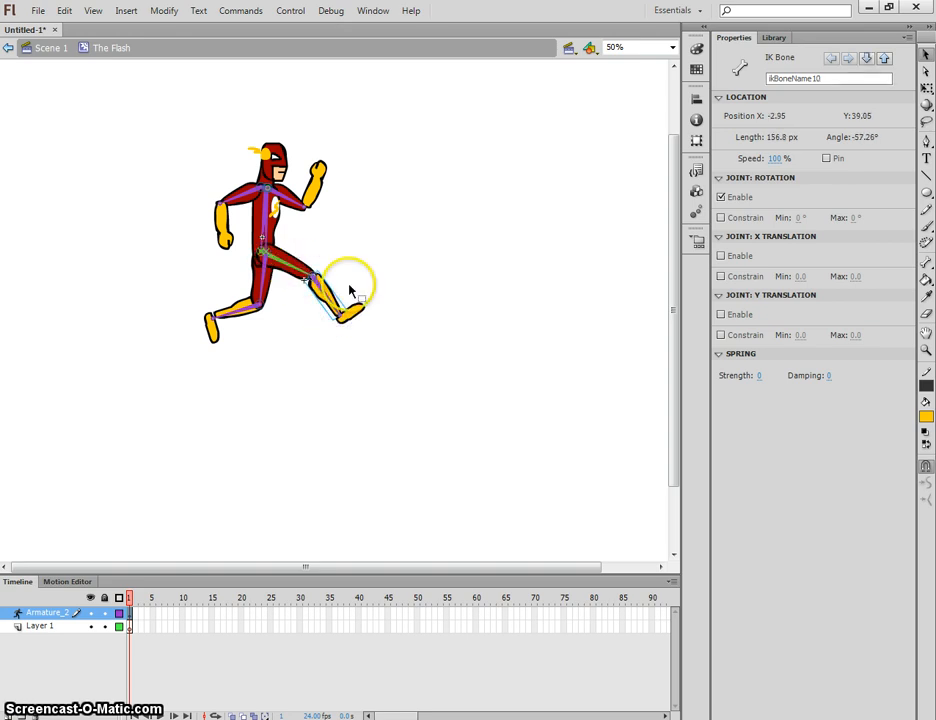
- Try constraining the joint rotation of the forward upper-leg bone between -45° and 45°
key("ctrl+=")
key("ctrl+=")
left_click(282, 252)
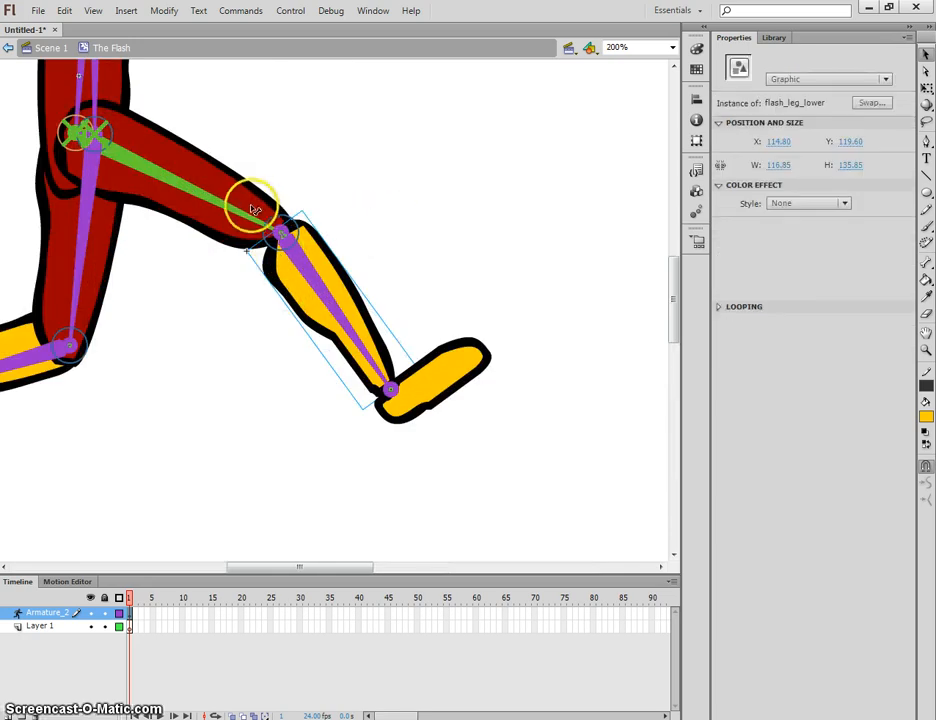
left_click(240, 217)
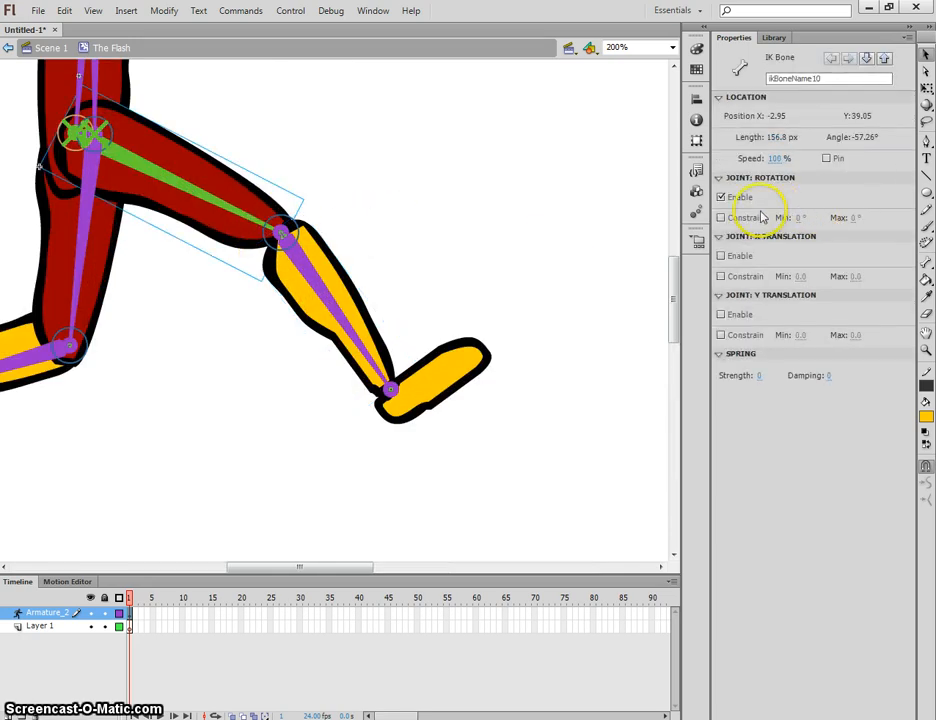
left_click(721, 218)
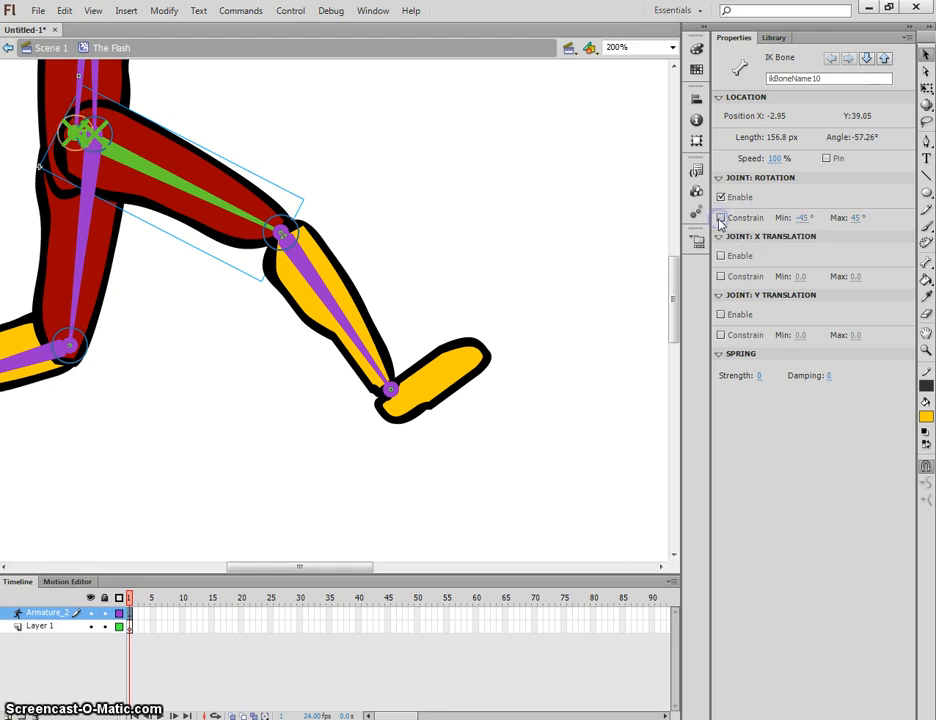
- Turn on the rotation constraint for the forward lower-leg bone and swing the leg to test the knee's range
left_click(309, 265)
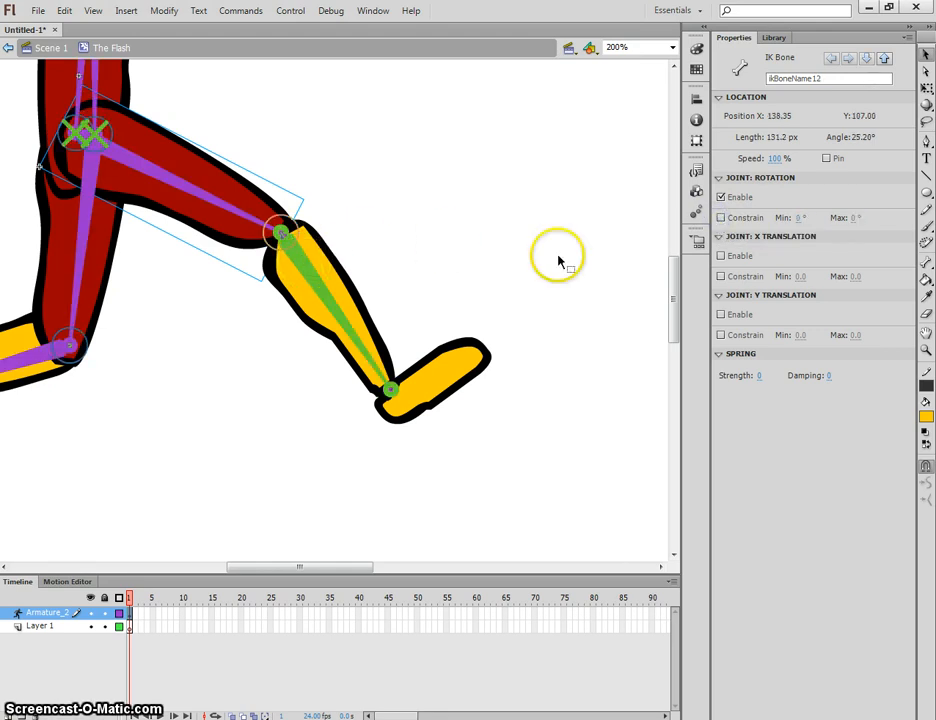
left_click(721, 218)
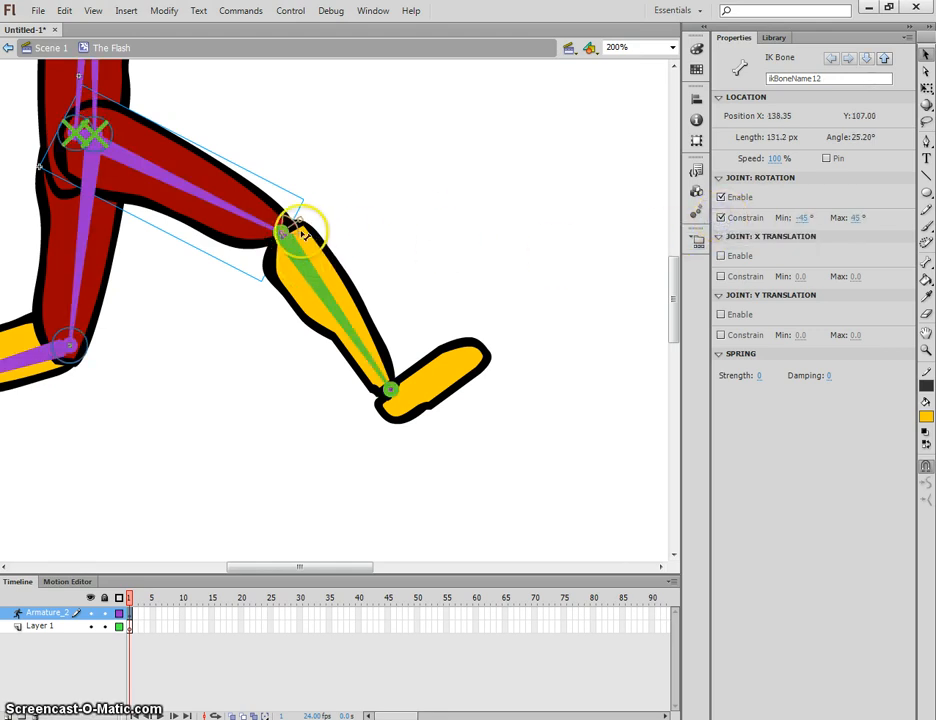
left_click_drag(318, 278, 345, 236)
left_click(312, 196)
key("ctrl+=")
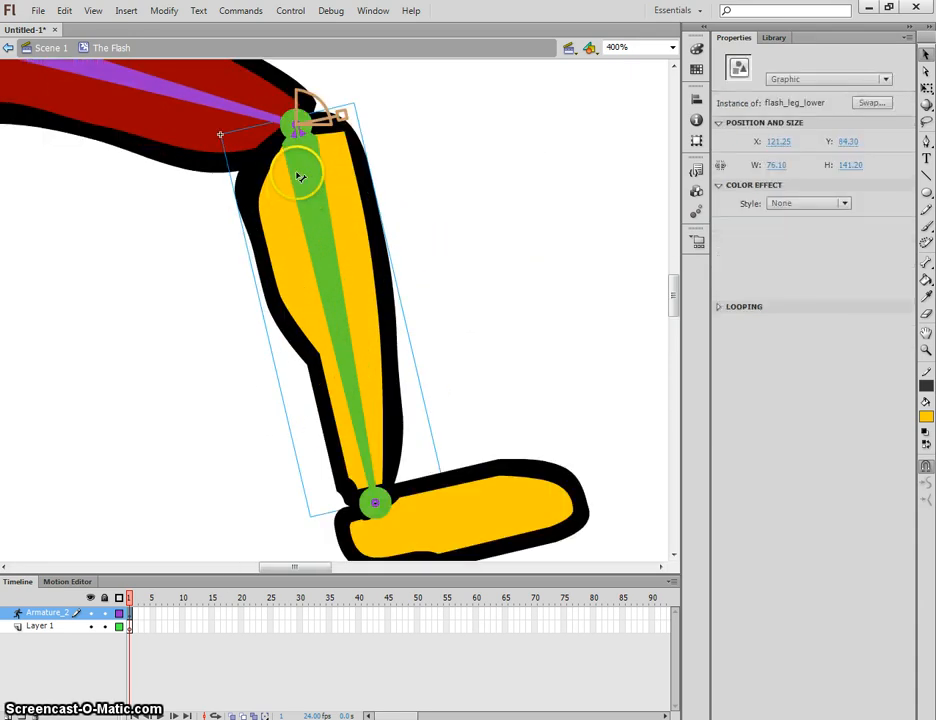
left_click(315, 175)
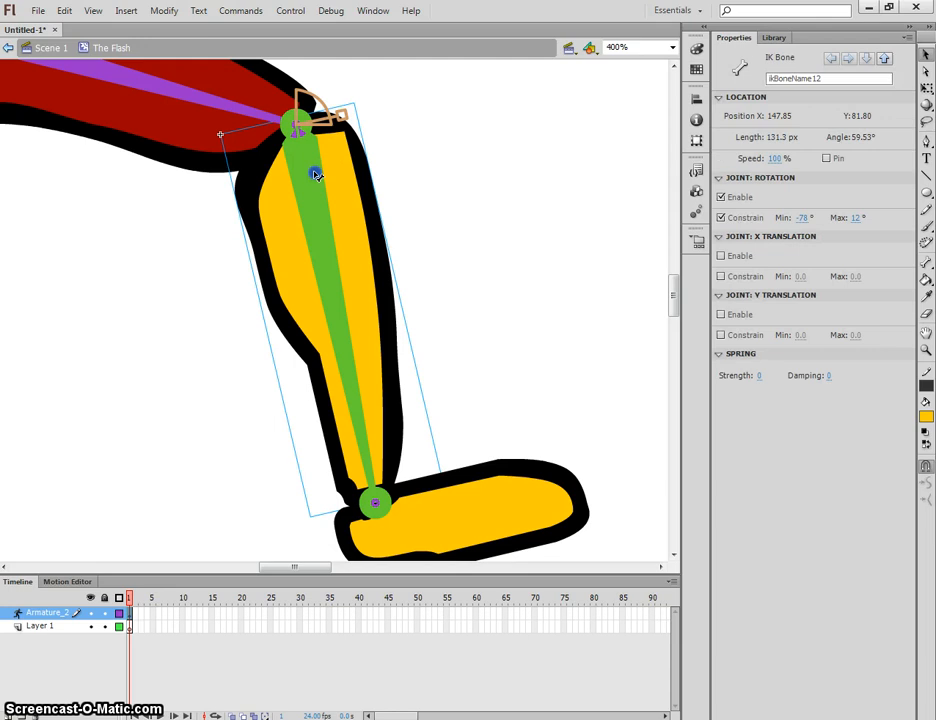
- Set the forward knee's rotation limits to -100° and 120°, bend the lower leg backward, and reduce the maximum to about 32°
left_click(800, 218)
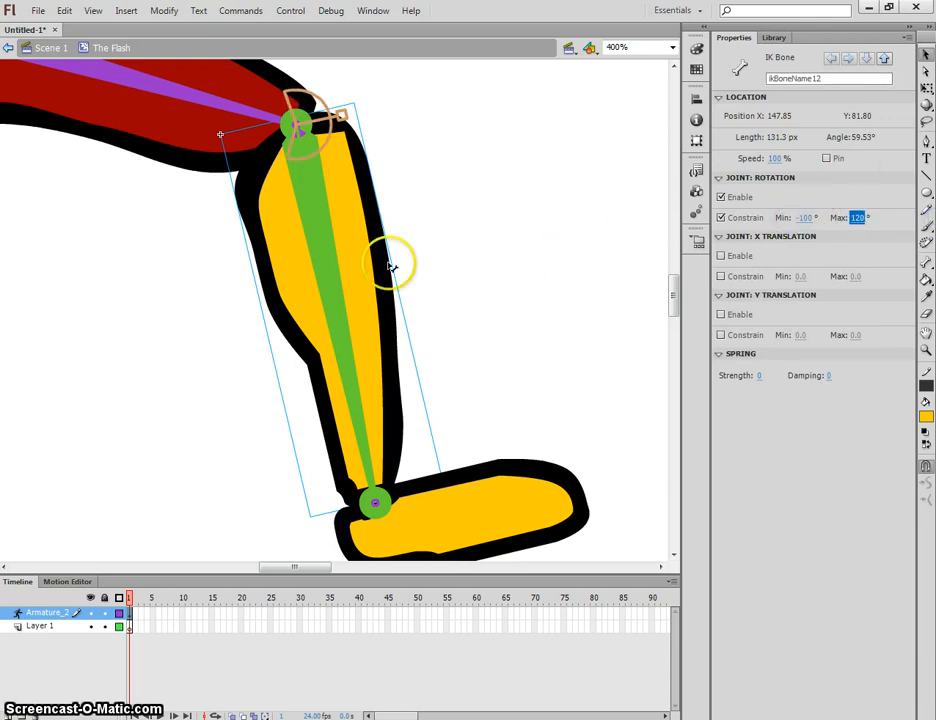
left_click_drag(332, 270, 166, 150)
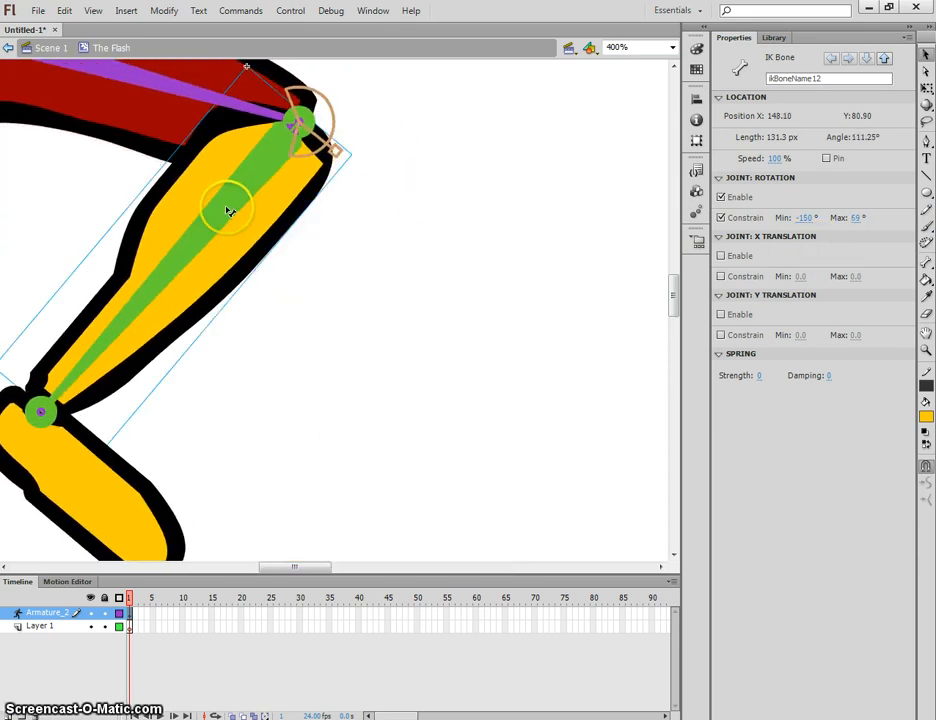
left_click(855, 226)
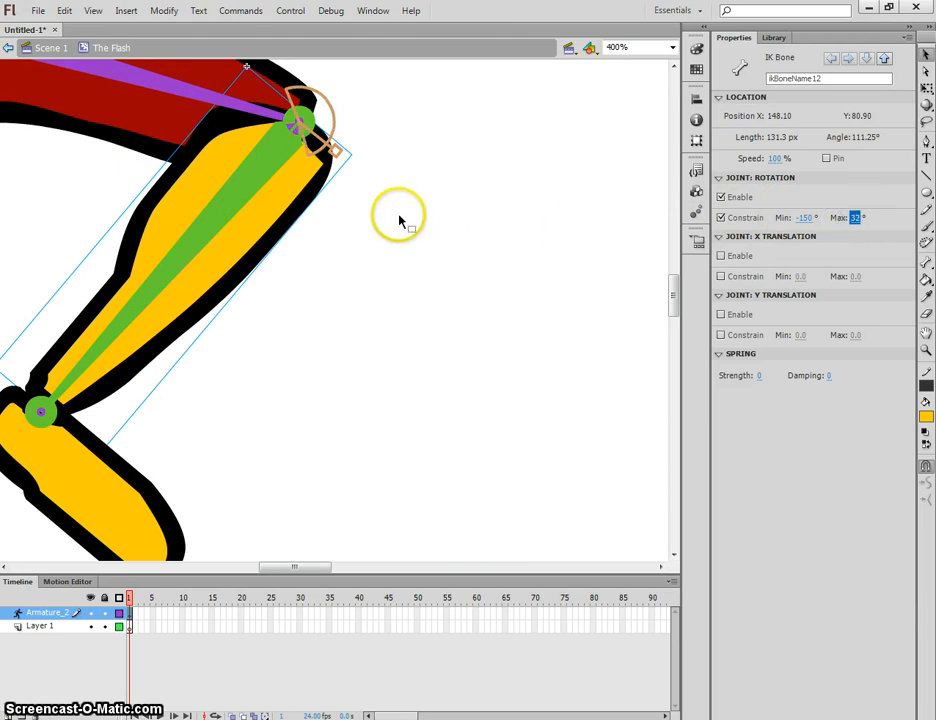
- Swing the forward lower leg to its limit, tighten the knee's minimum rotation to about -17°, and bend the knee to test the range
key("ctrl+minus")
left_click_drag(278, 282, 337, 205)
left_click(705, 237)
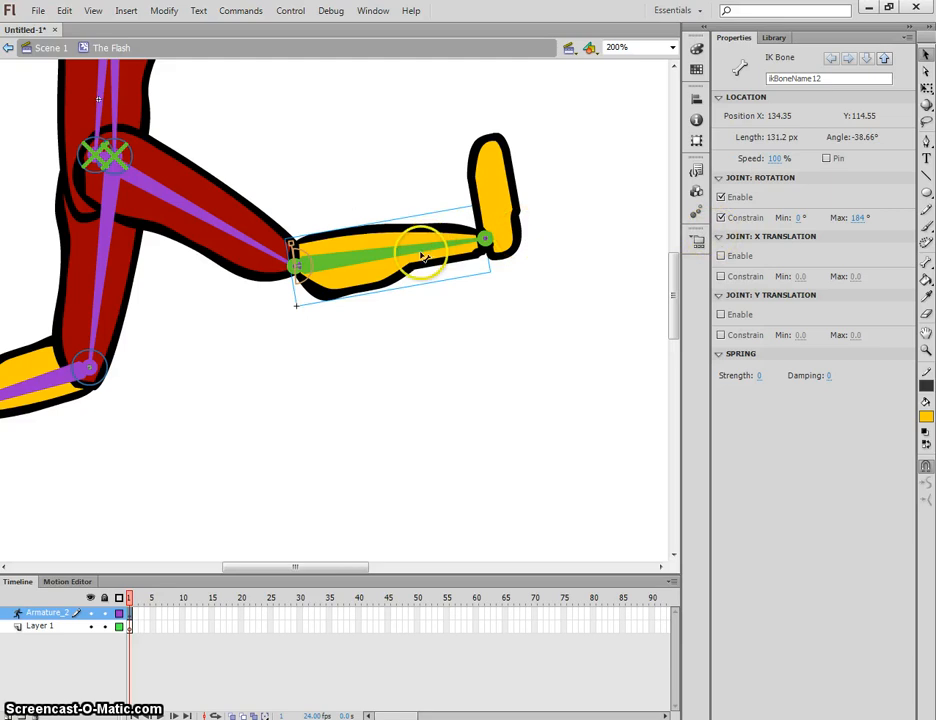
left_click_drag(422, 257, 355, 245)
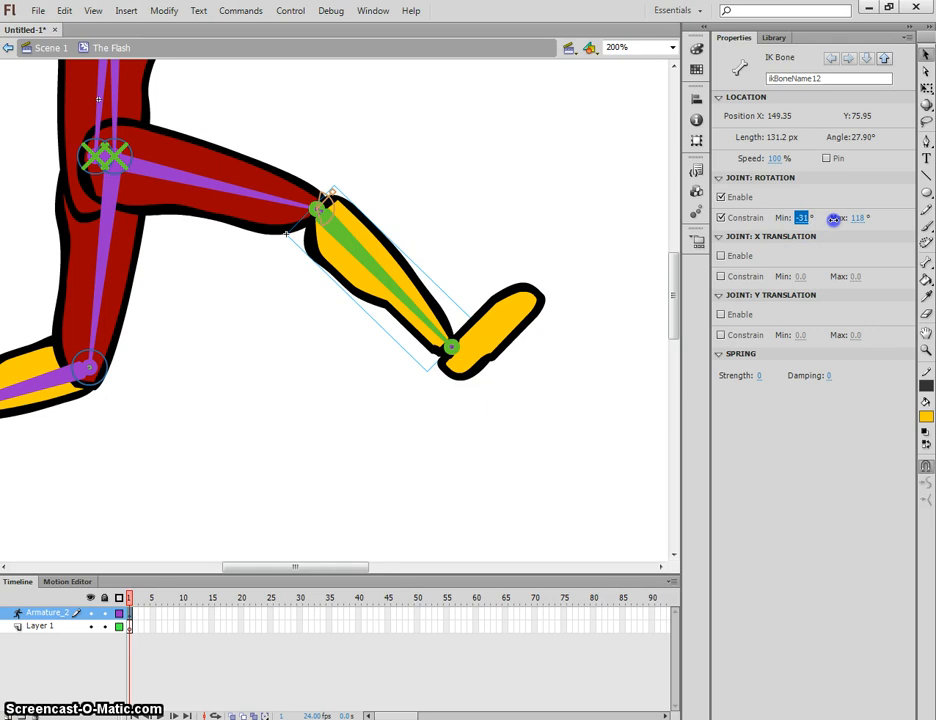
left_click_drag(839, 219, 846, 219)
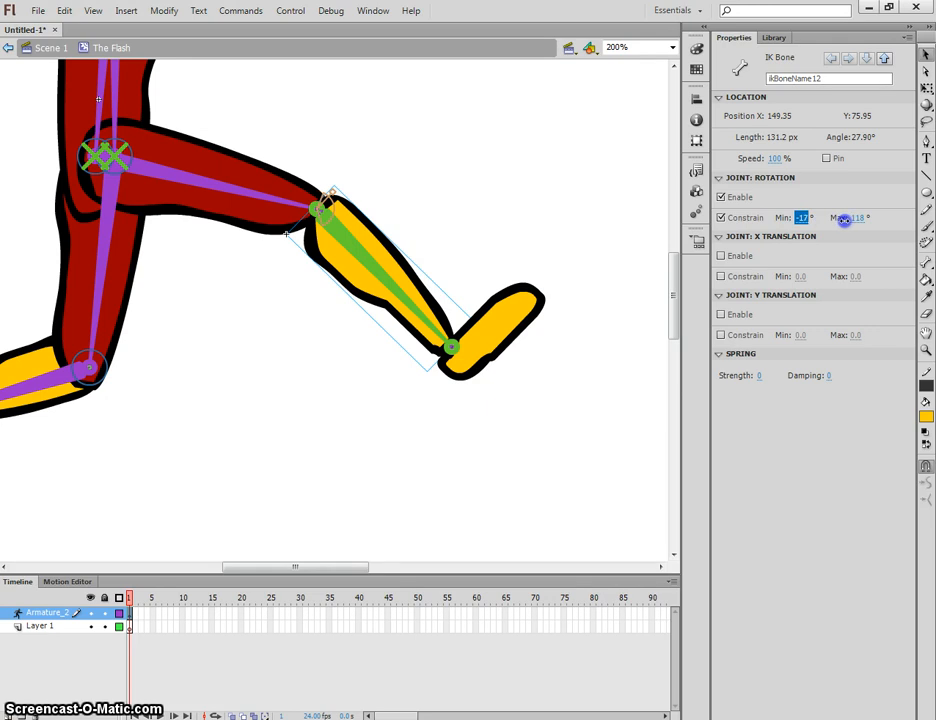
left_click_drag(379, 275, 362, 247)
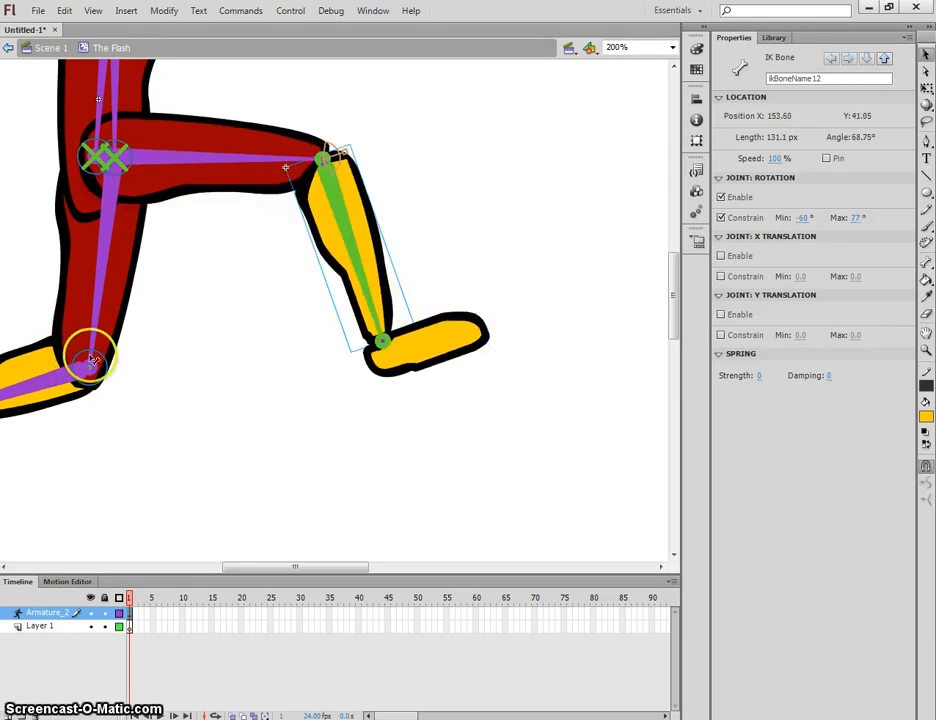
- Lower the forward leg beneath the body and straighten the rear leg into a stance slightly behind it
left_click_drag(673, 318, 670, 272)
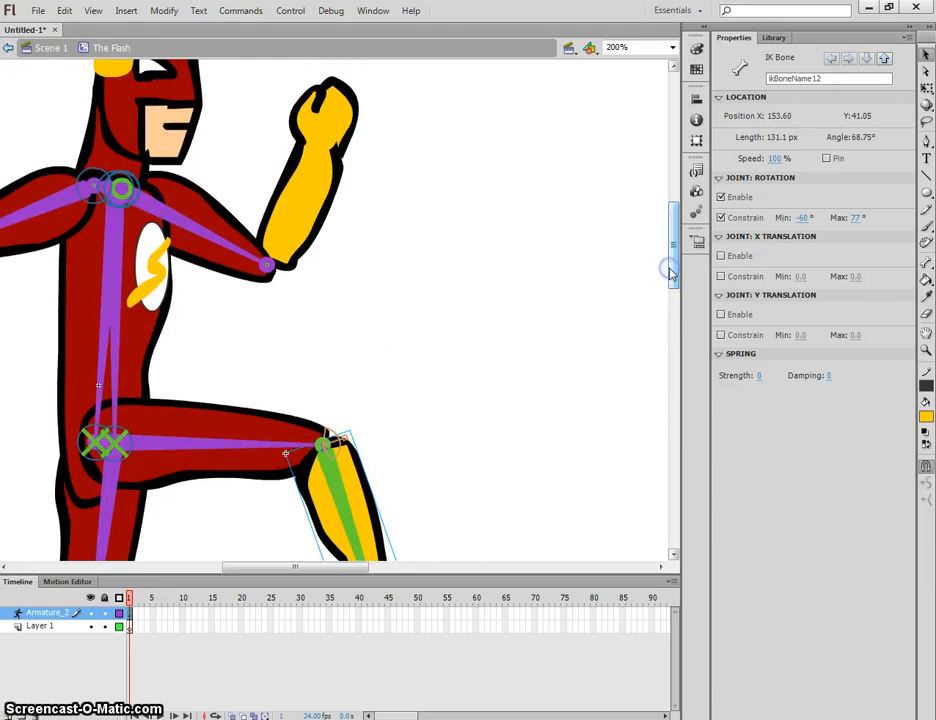
key("ctrl+1")
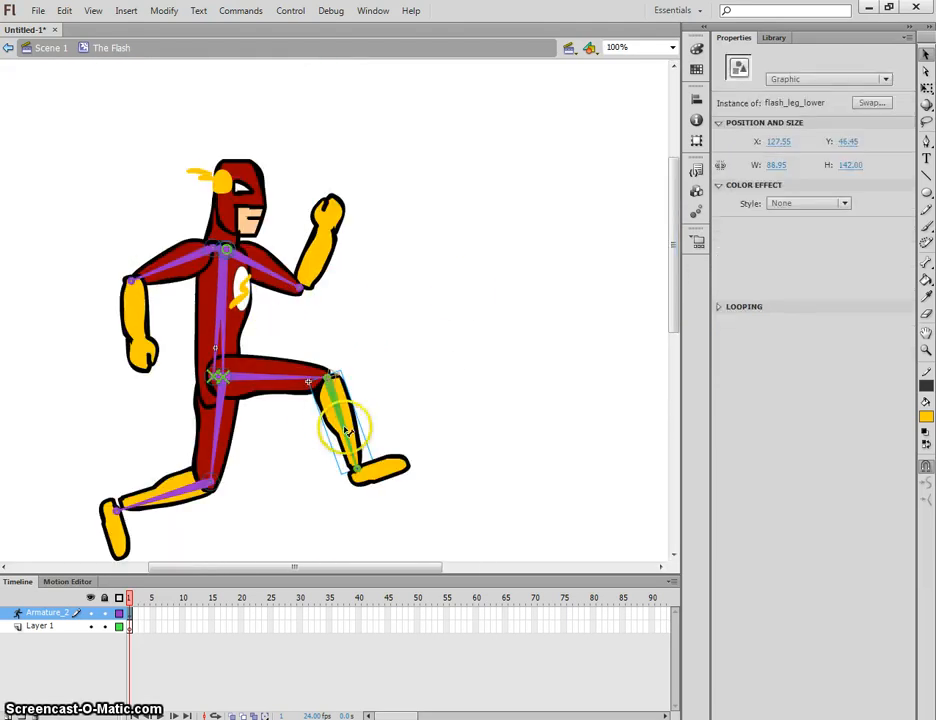
left_click_drag(345, 430, 247, 485)
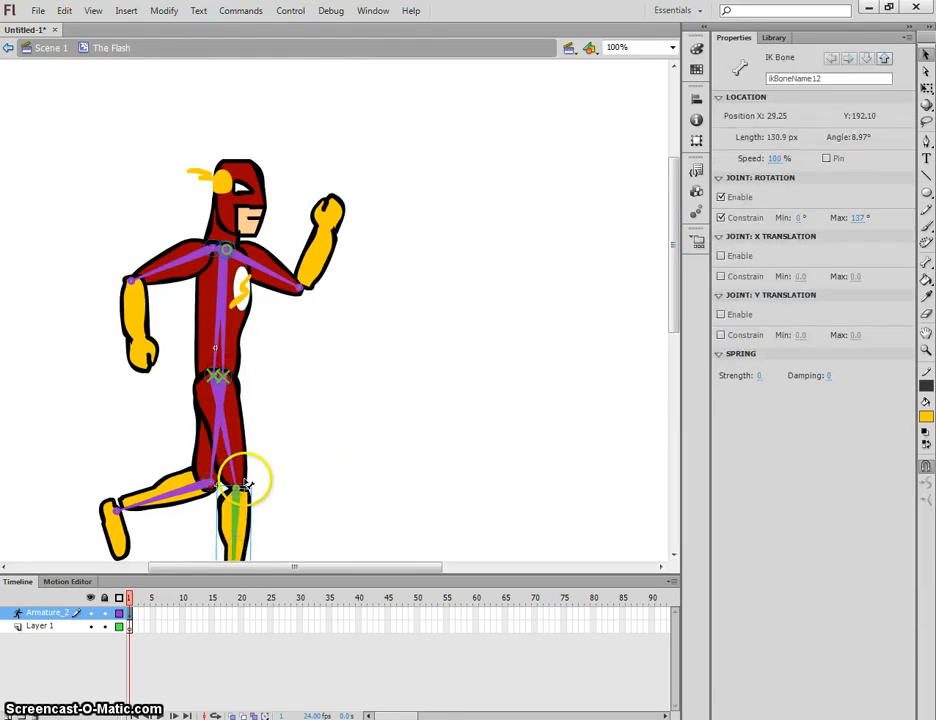
scroll(245, 476, "down", 3)
mouse_move(171, 370)
left_mouse_down()
mouse_move(169, 385)
mouse_move(172, 374)
mouse_move(186, 384)
left_mouse_up()
scroll(333, 385, "up", 3)
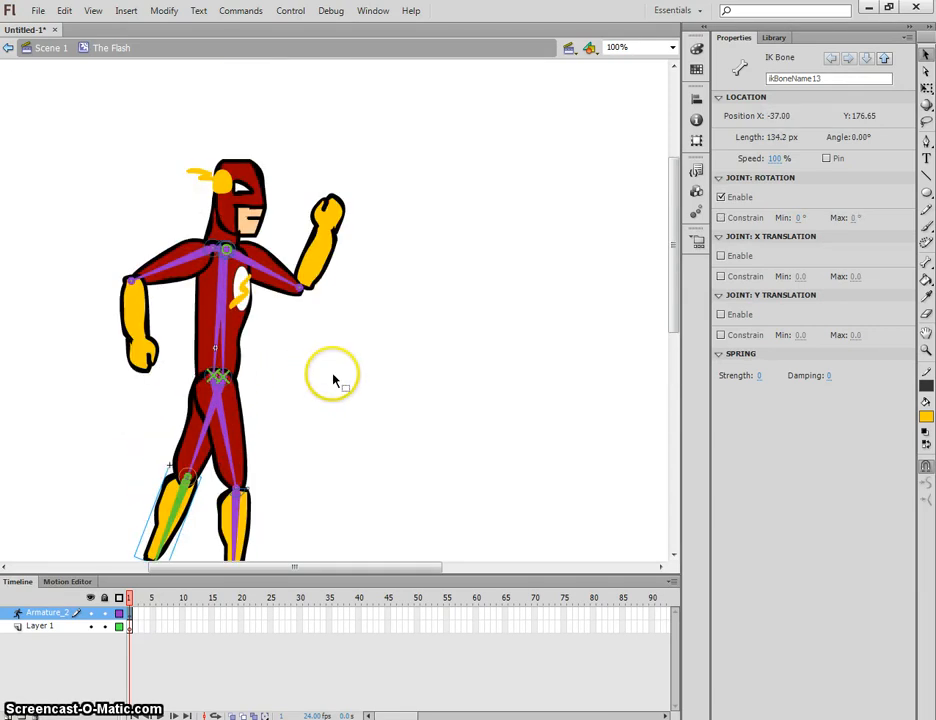